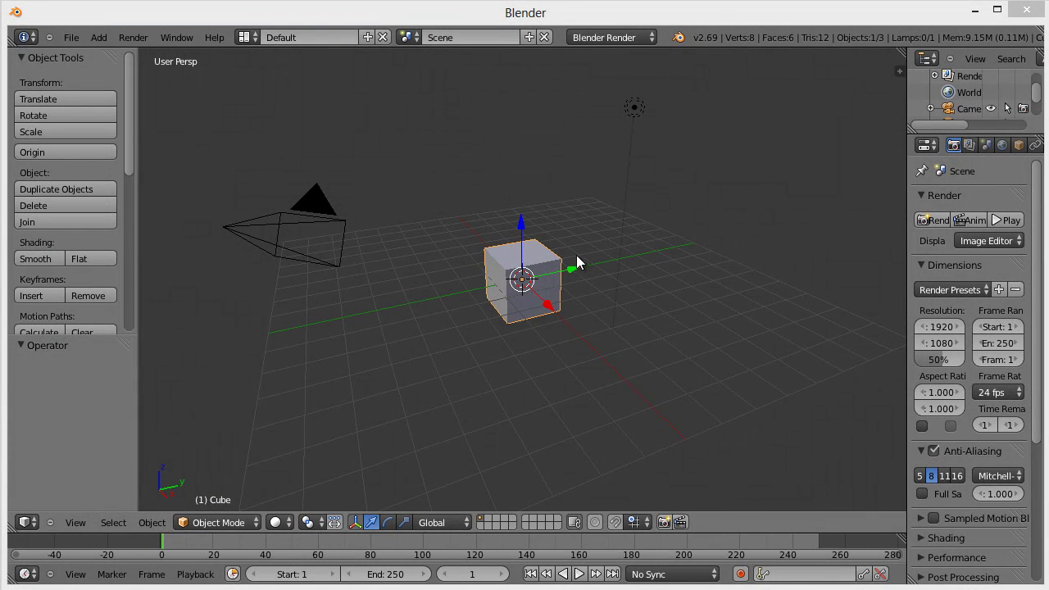
Step: Select the camera, cube and lamp individually, ending with all three objects selected together
right_click(317, 200)
right_click(539, 272)
right_click(637, 108)
right_click(527, 258)
right_click(326, 198)
right_click(527, 248)
right_click(299, 201, "shift")
right_click(629, 107, "shift")
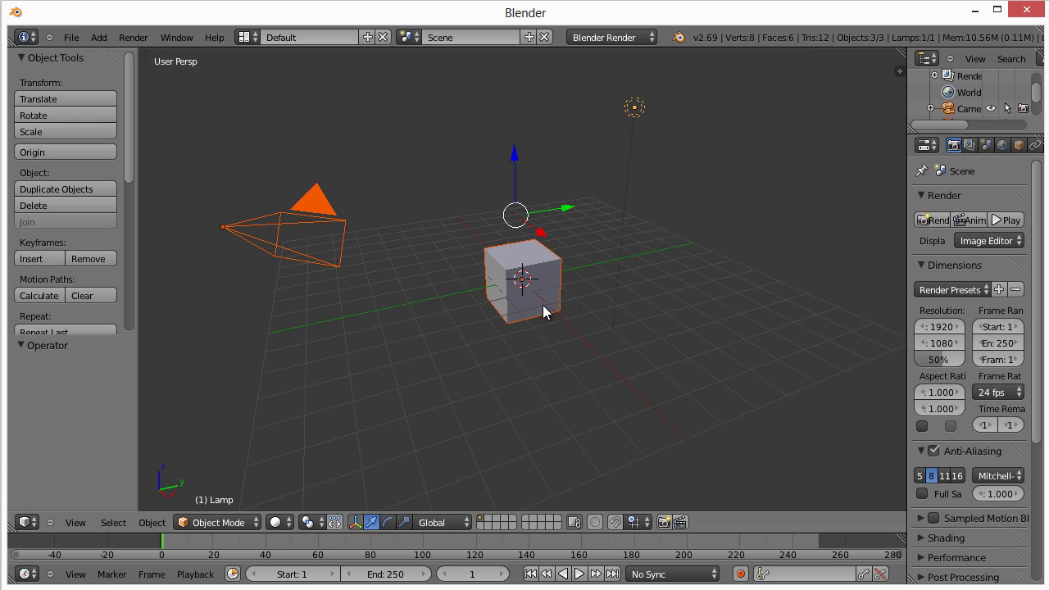
mouse_move(482, 293)
middle_mouse_down()
mouse_move(534, 355)
mouse_move(801, 370)
mouse_move(674, 205)
mouse_move(363, 262)
mouse_move(475, 402)
mouse_move(615, 366)
mouse_move(492, 311)
middle_mouse_up()
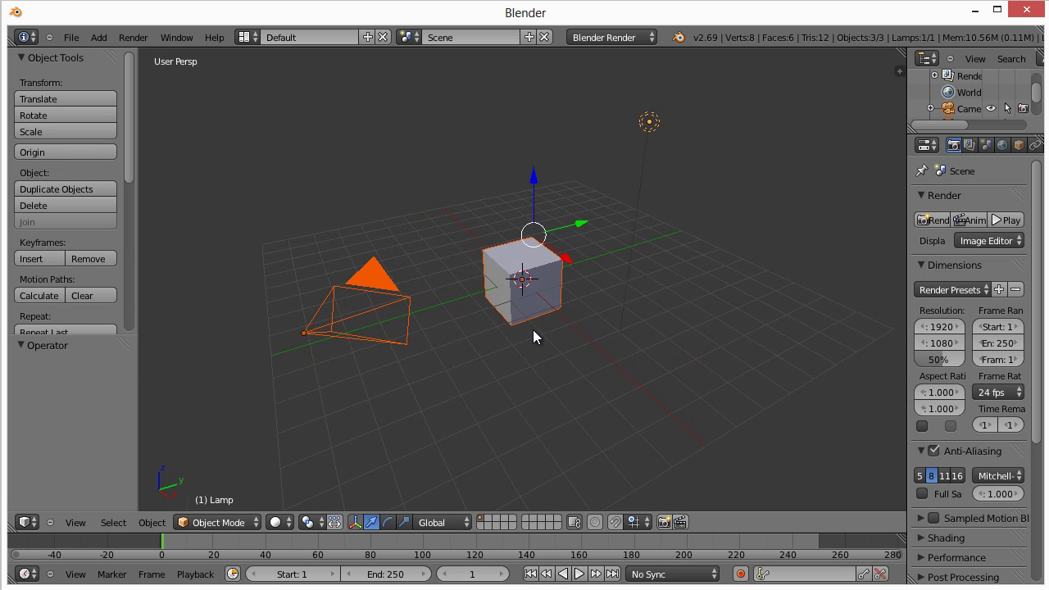
scroll(524, 332, "up", 2)
scroll(533, 331, "up", 4)
scroll(534, 331, "down", 3)
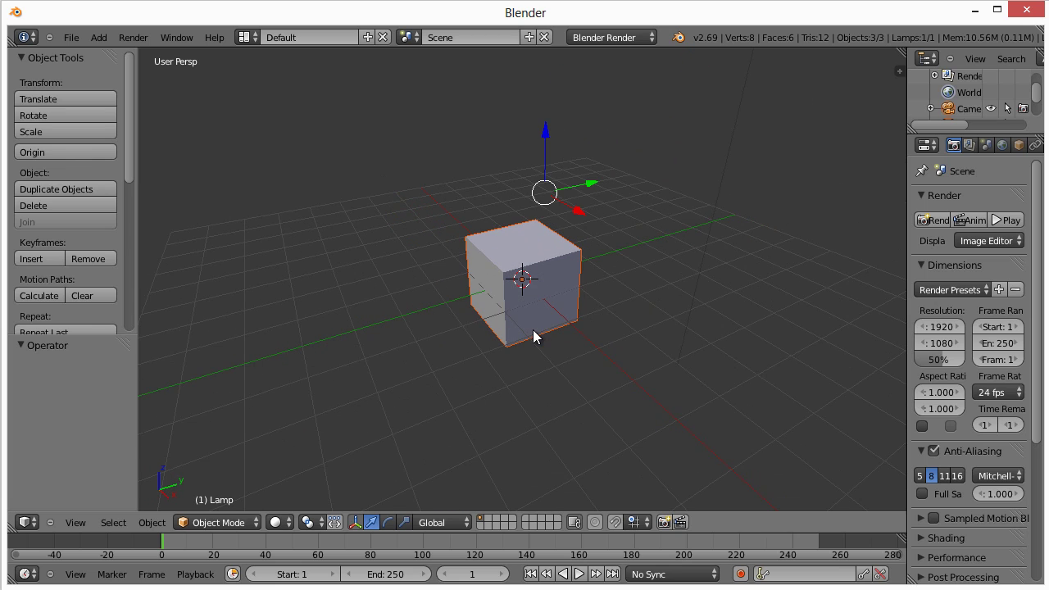
middle_click_drag(519, 346, 496, 353)
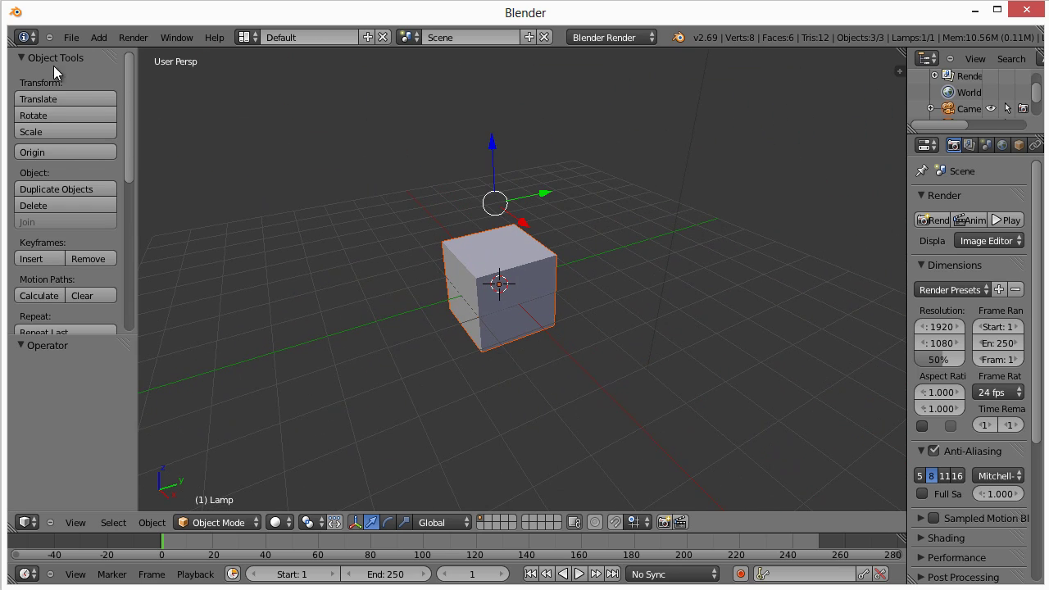
Step: Start a new scene by reloading the start-up file
left_click(70, 38)
left_click(80, 54)
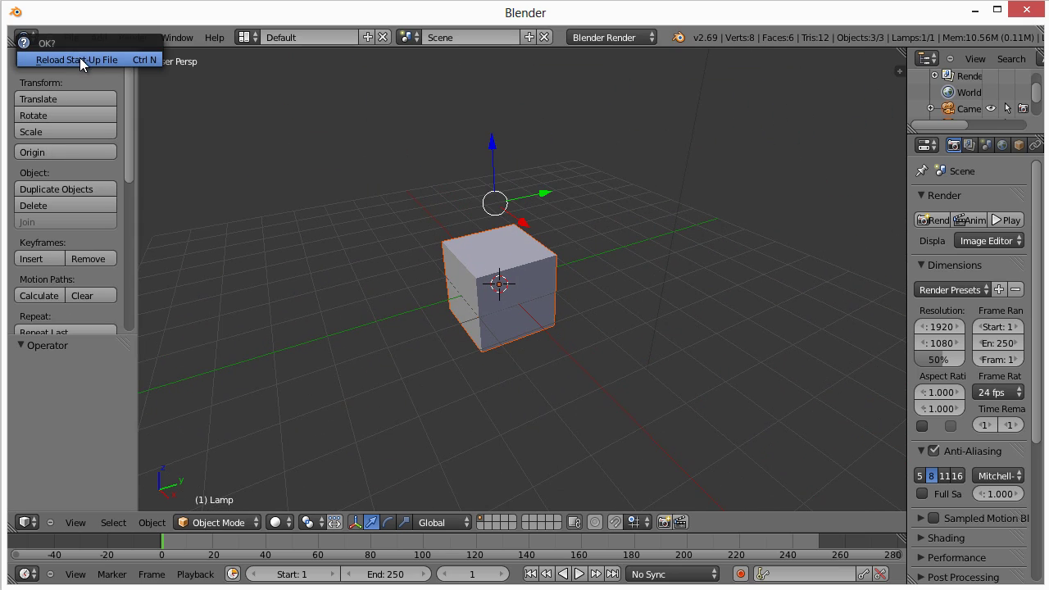
left_click(79, 58)
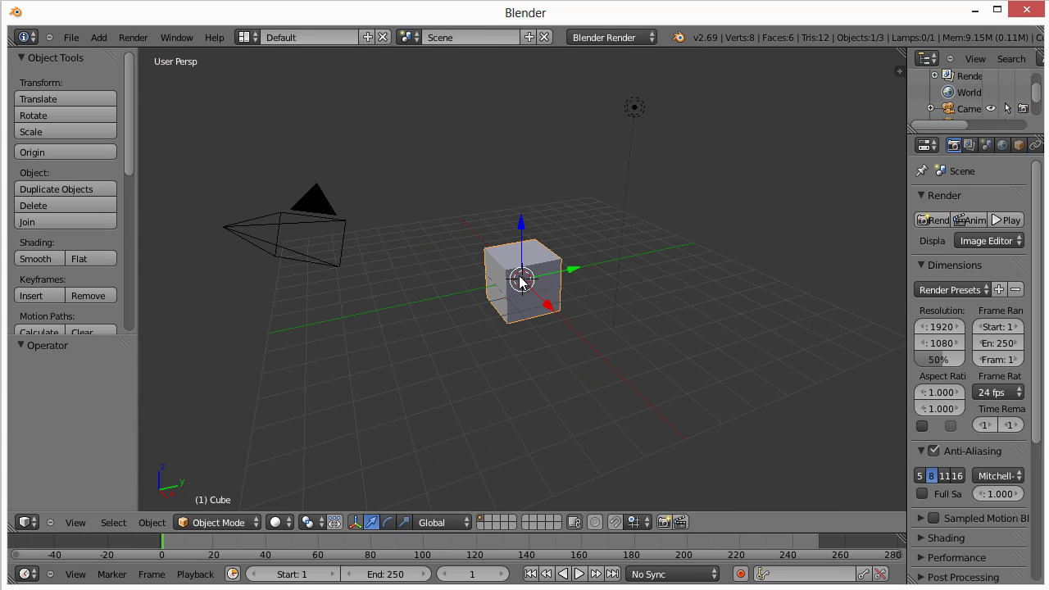
Step: Delete the default cube and add a mesh cylinder in its place
key("x")
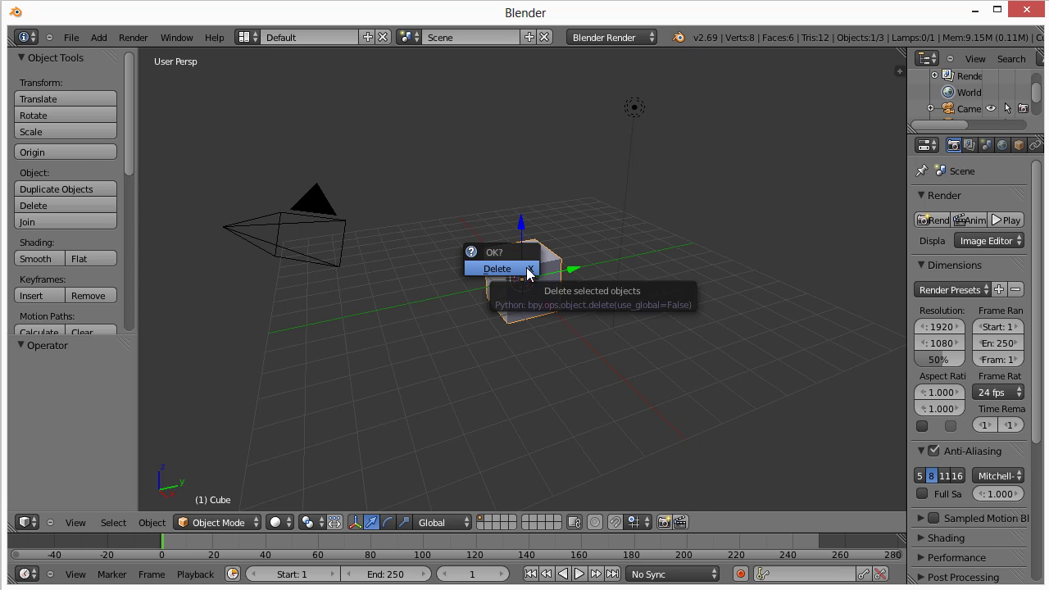
left_click(497, 268)
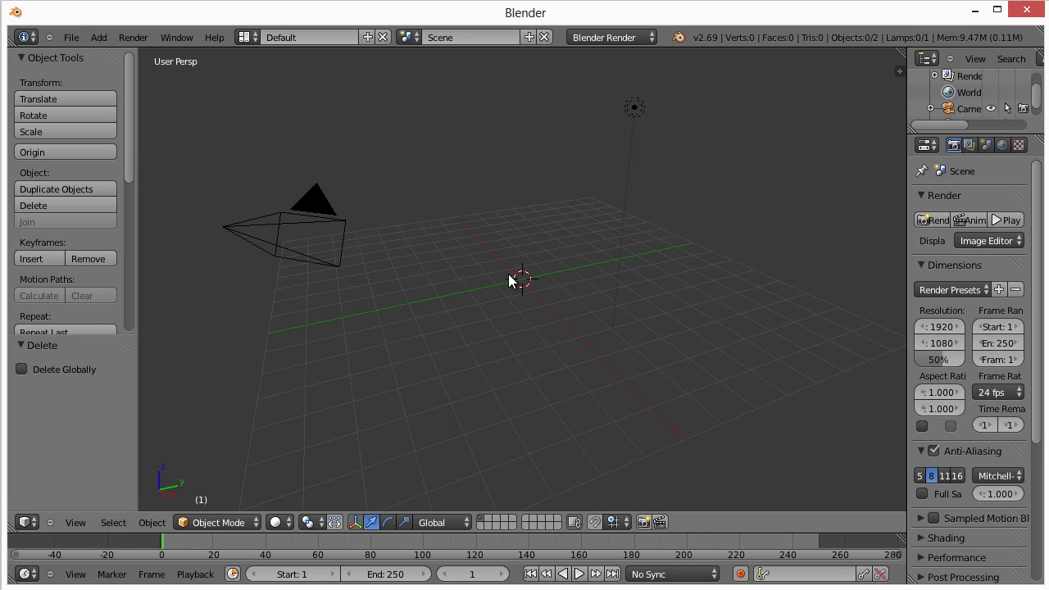
left_click(98, 40)
key("shift+a")
mouse_move(524, 272)
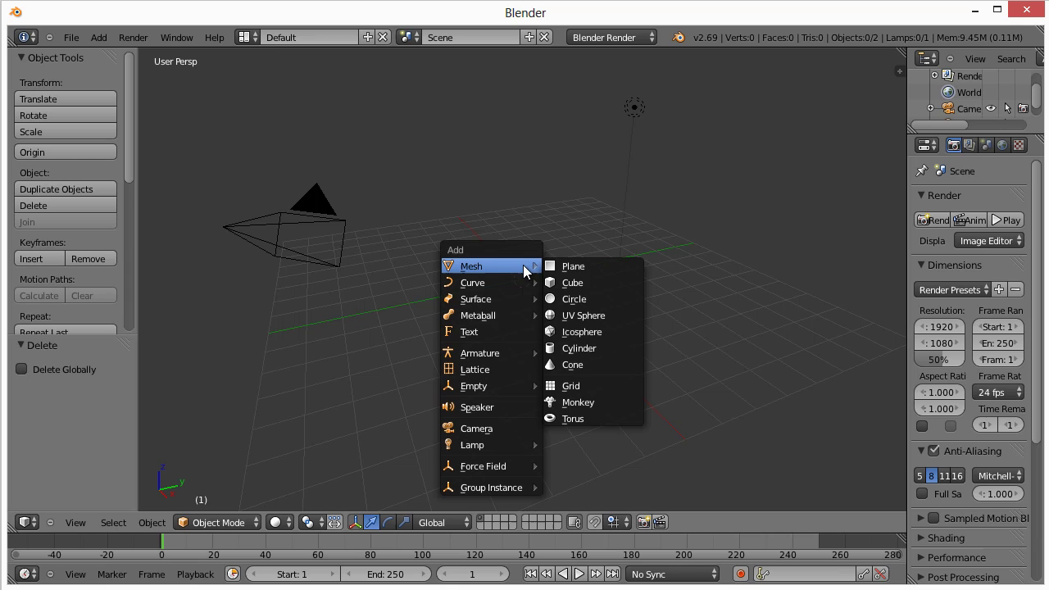
left_click(581, 348)
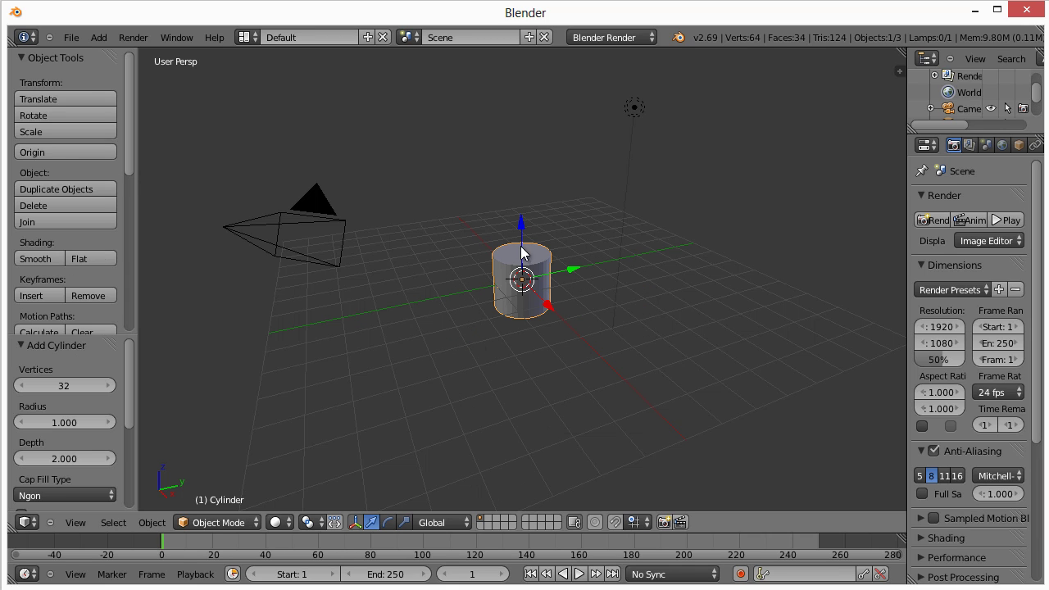
Step: Move the cylinder upward about 1.07 units along the Z axis
left_click_drag(522, 225, 529, 203)
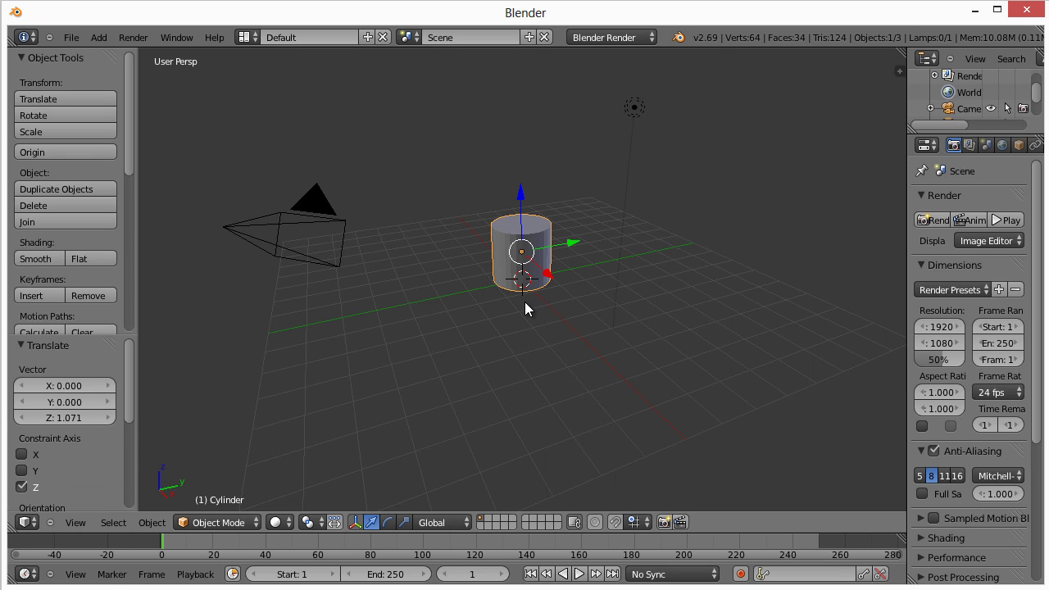
scroll(525, 302, "up", 5)
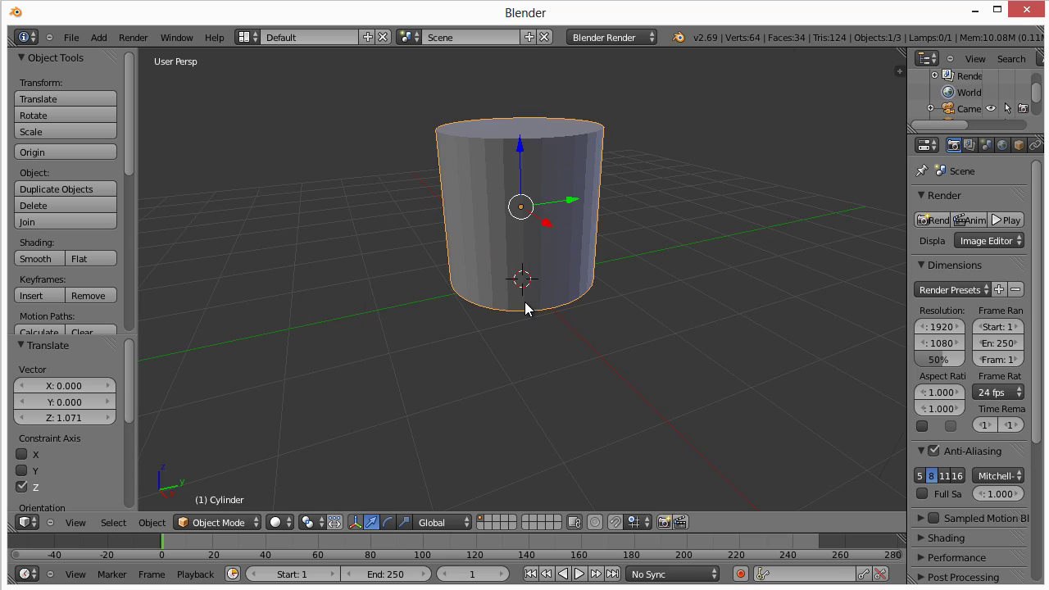
middle_click_drag(496, 340, 532, 321)
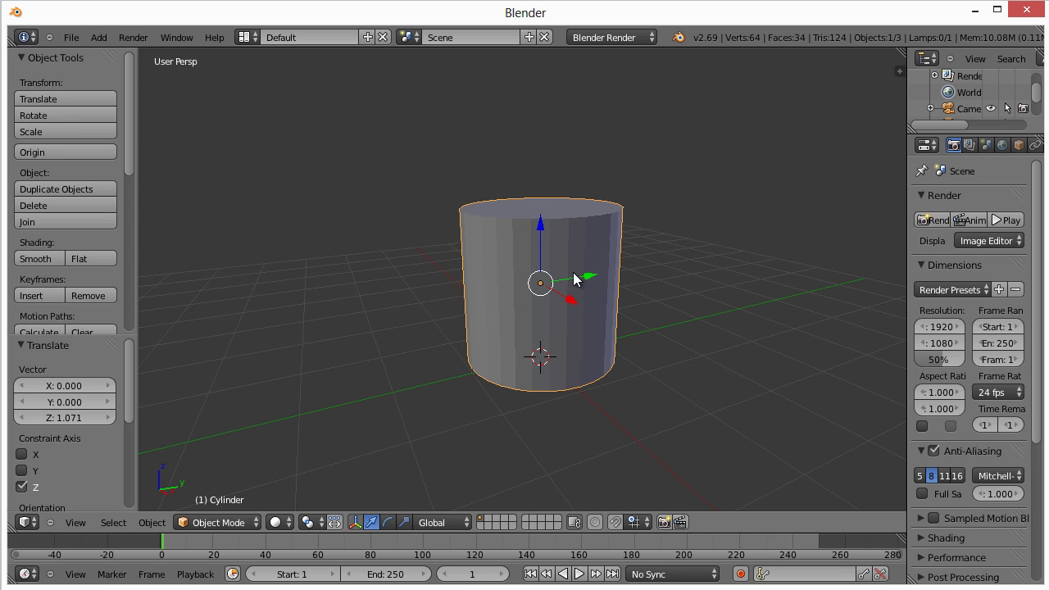
Step: Switch the cylinder to Edit Mode with vertex selection active
left_click(219, 522)
left_click(217, 499)
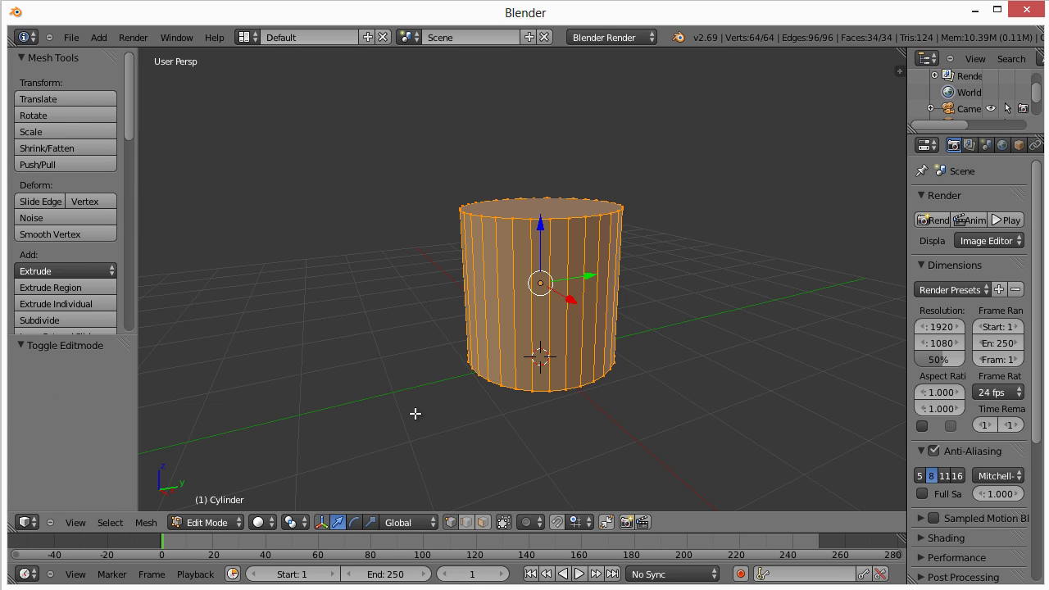
key("Tab")
key("Tab")
key("Tab")
key("Tab")
key("Tab")
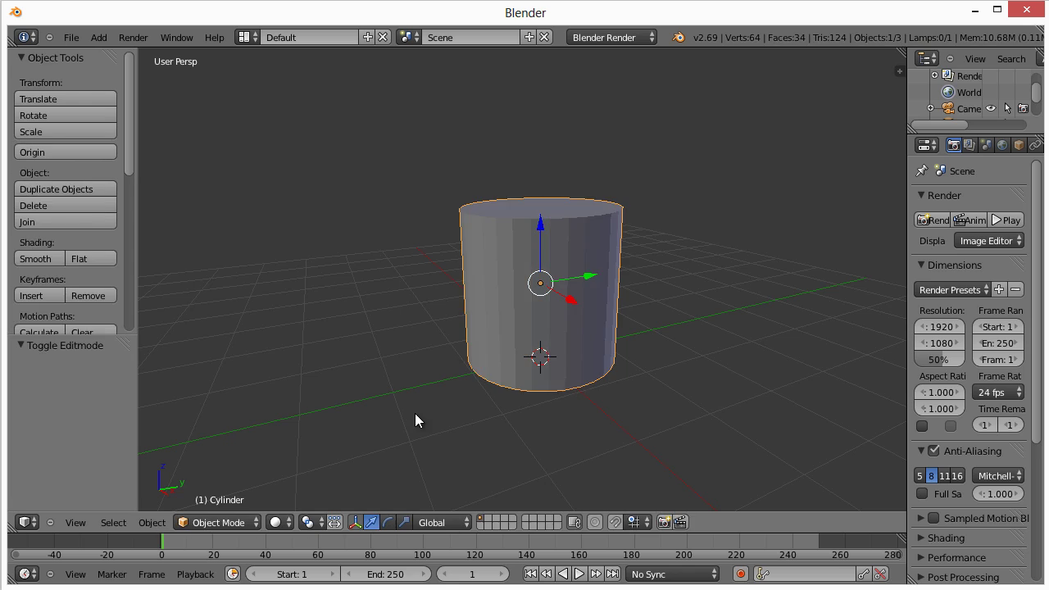
key("Tab")
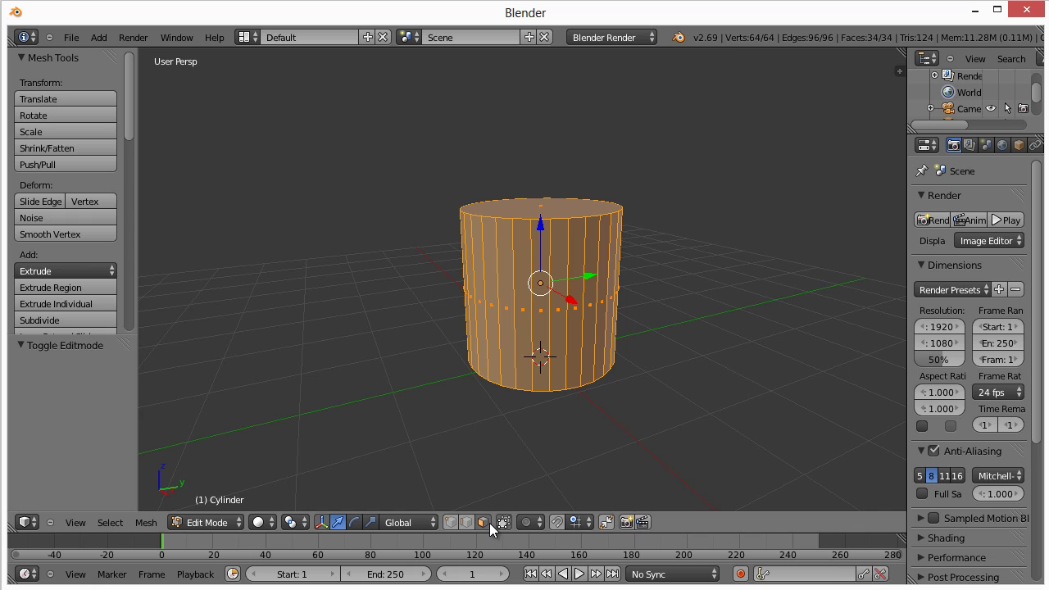
left_click(447, 522)
Step: Select the cylinder's entire mesh and apply smooth shading to it
left_click_drag(127, 98, 132, 165)
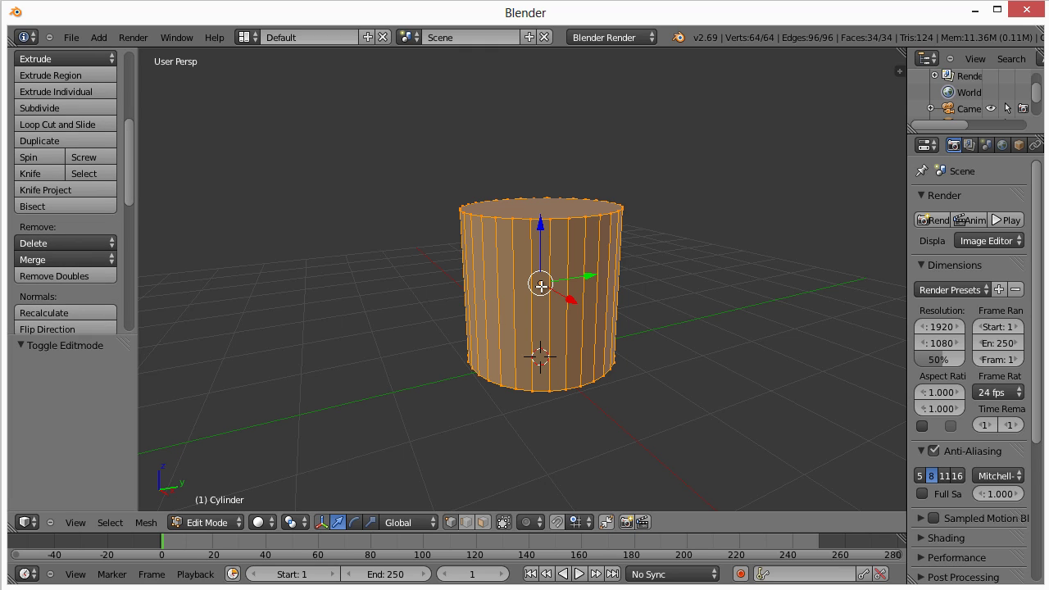
key("a")
key("a")
key("a")
key("a")
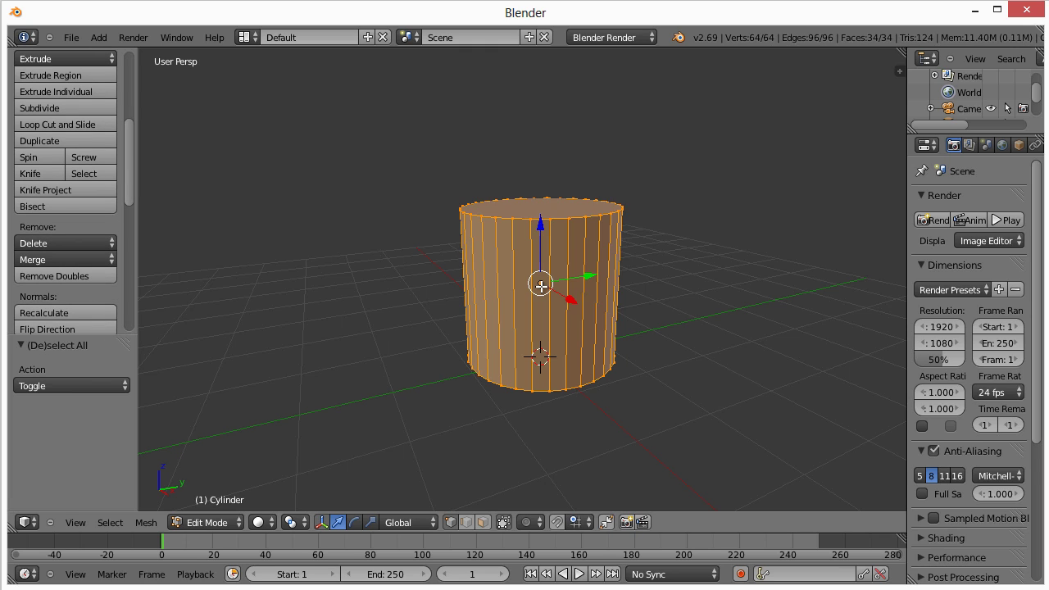
key("a")
key("a")
left_click_drag(128, 156, 136, 240)
left_click(39, 190)
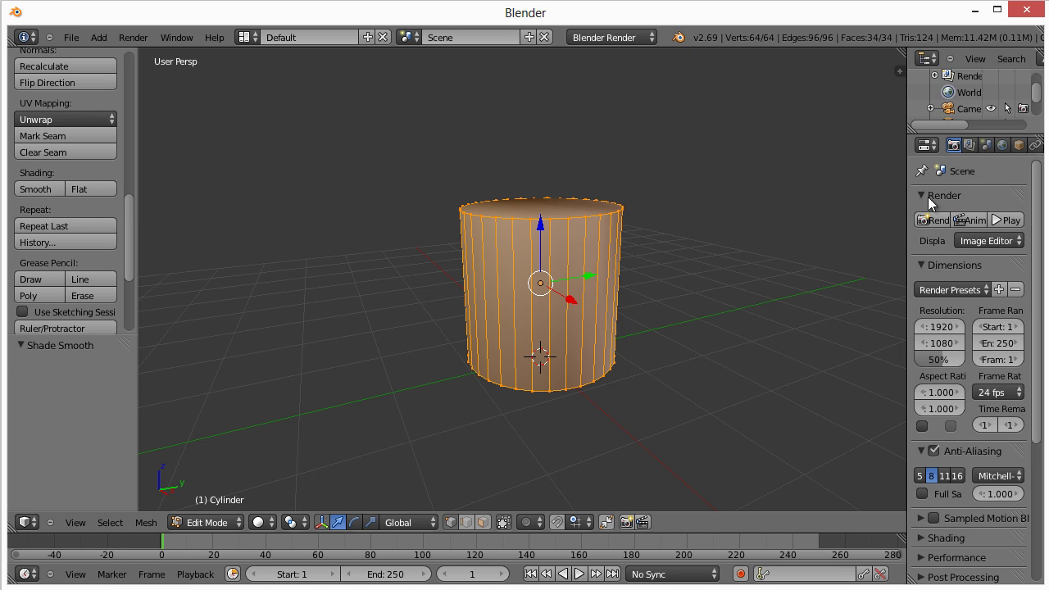
Step: Add a Subdivision Surface modifier to the cylinder with both View and Render subdivisions set to 3
left_click_drag(907, 179, 843, 180)
left_click(985, 145)
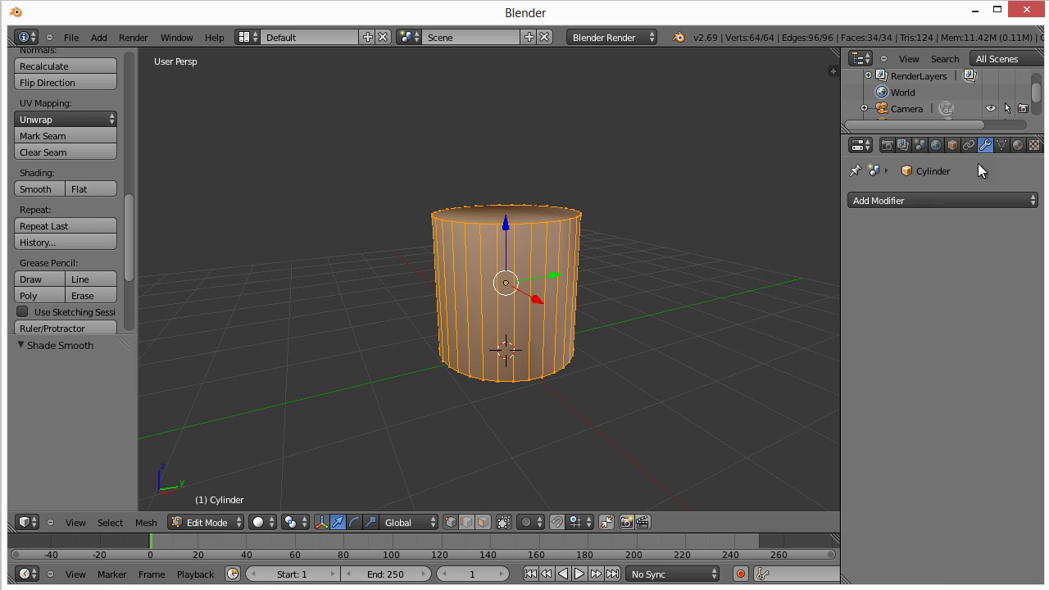
left_click(899, 201)
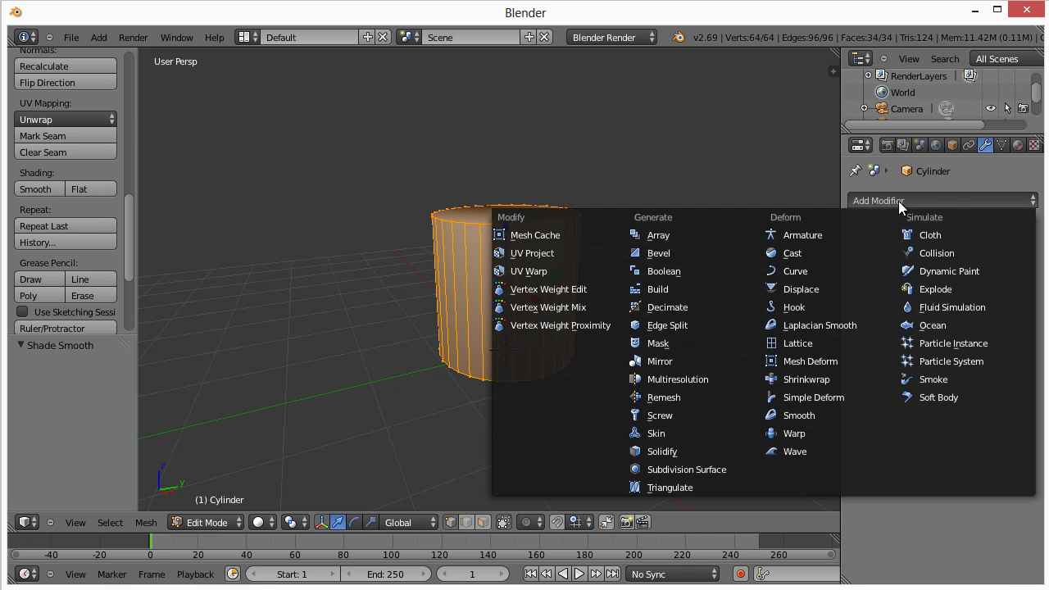
left_click(699, 468)
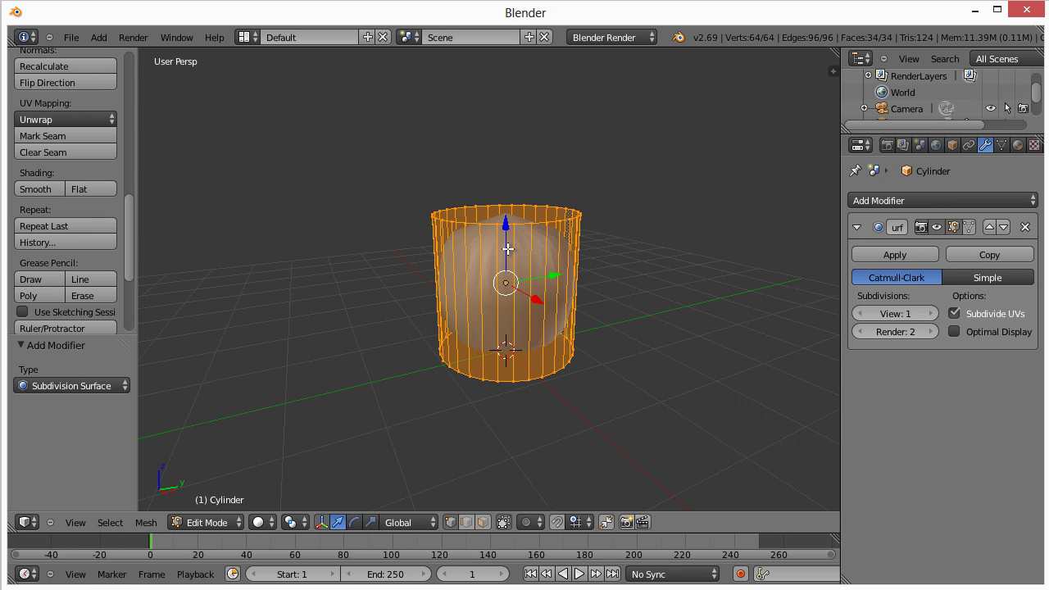
left_click(931, 317)
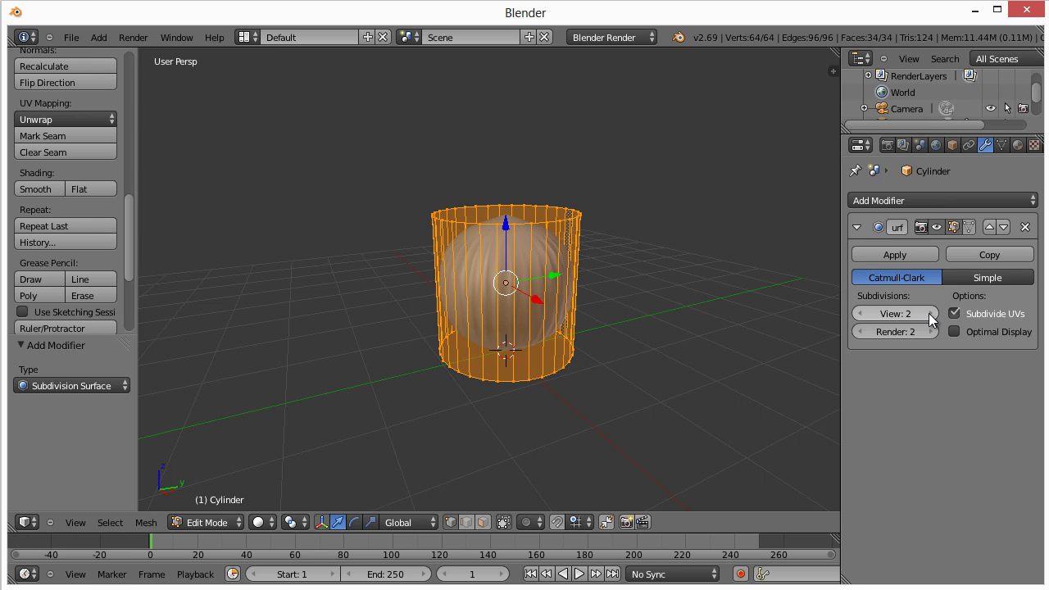
left_click(932, 316)
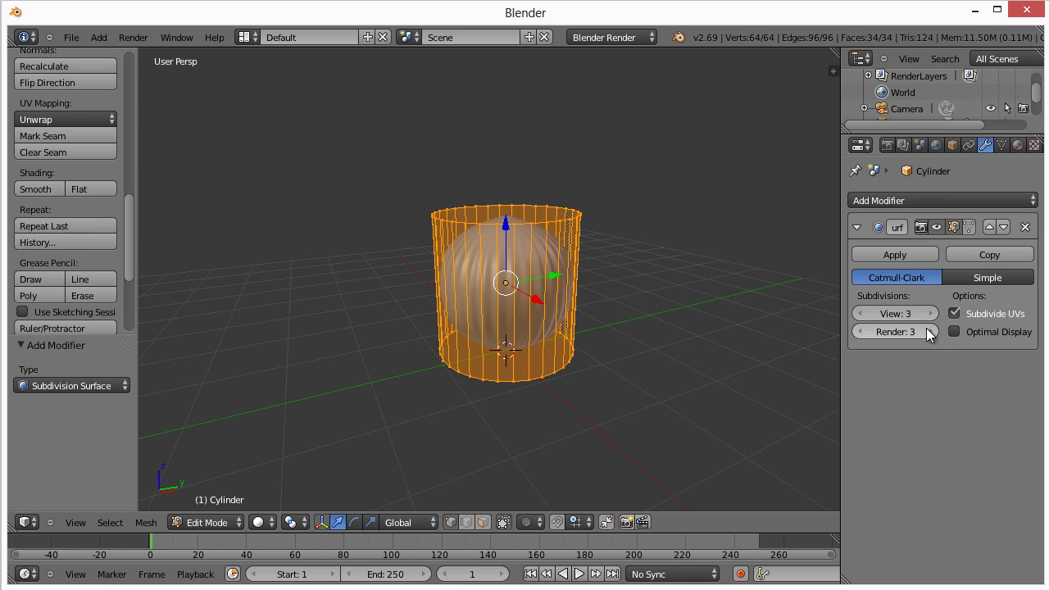
left_click(932, 332)
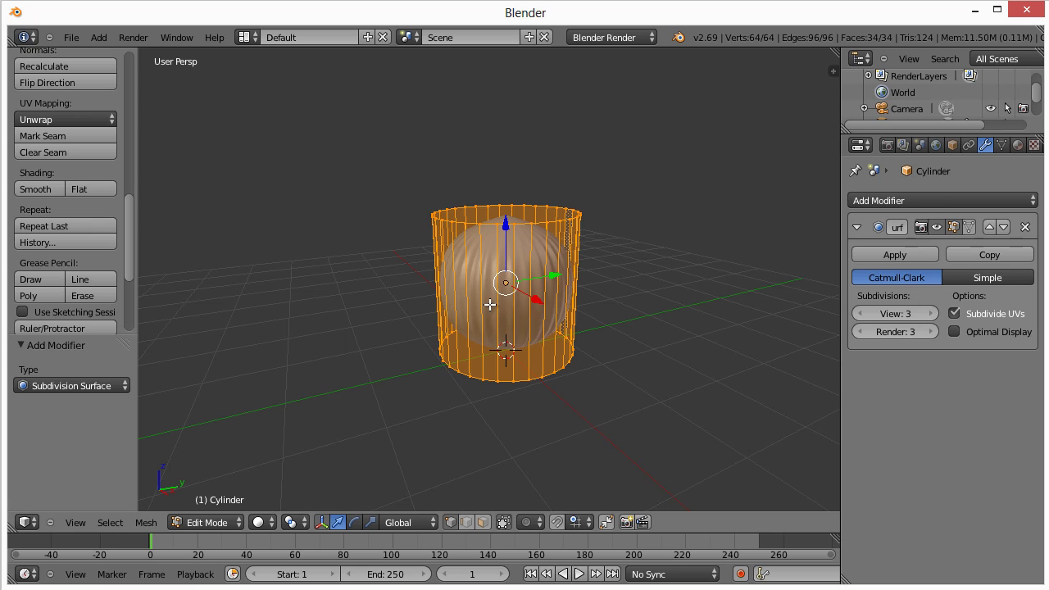
Step: Add two horizontal loop cuts to the cylinder, slid about -0.97 close to the top rim and 0.95 close to the base
key("ctrl+r")
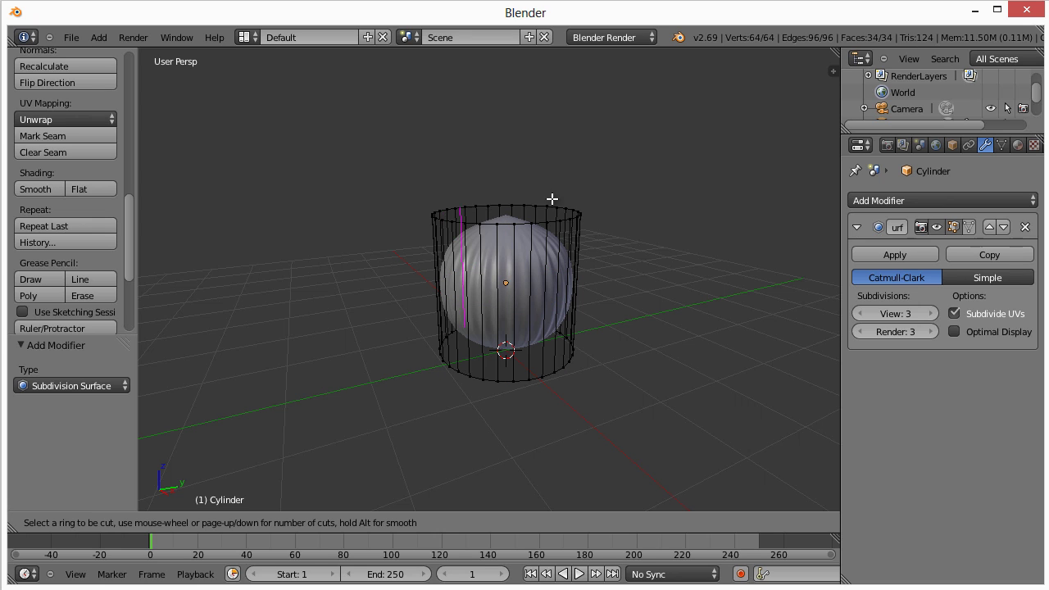
left_click(499, 307)
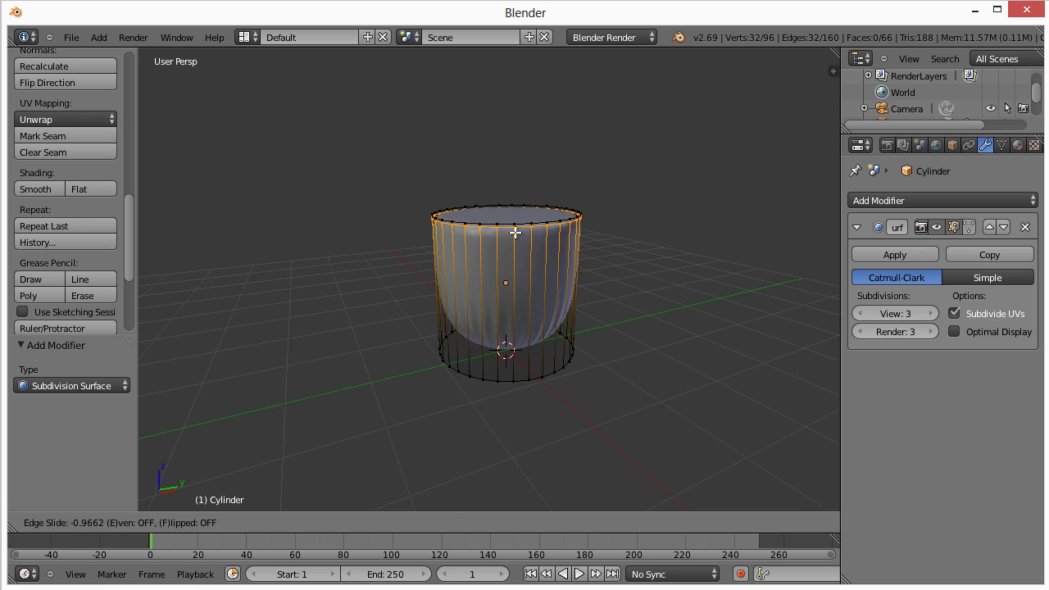
left_click(514, 233)
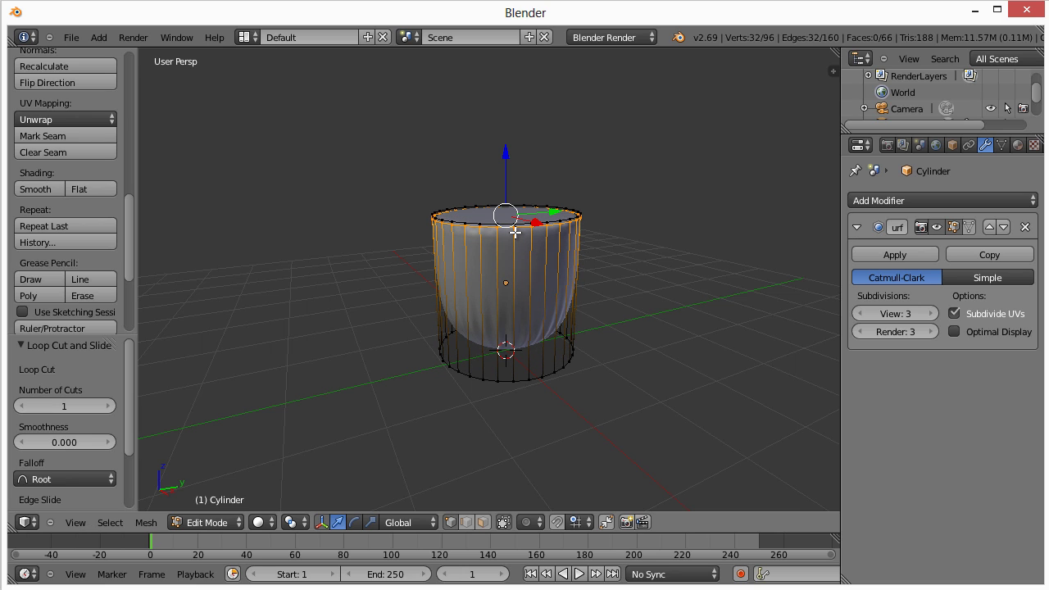
key("ctrl+r")
left_click(512, 300)
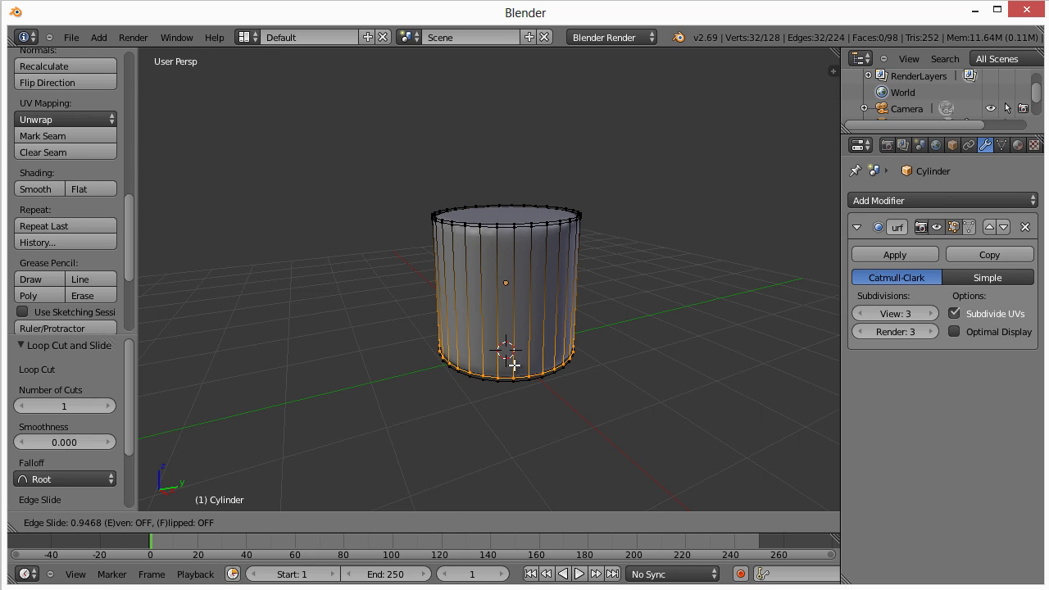
left_click(514, 364)
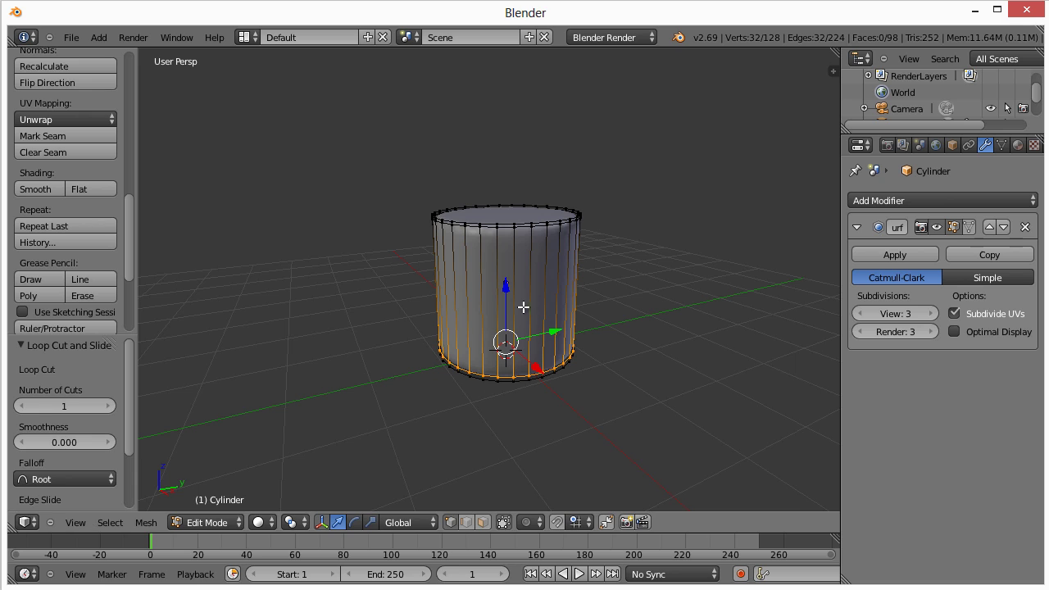
Step: Select the cylinder's top rim edge loop in edge selection mode and extrude it with the top face upward about 0.47 units along Z
scroll(517, 311, "up", 4)
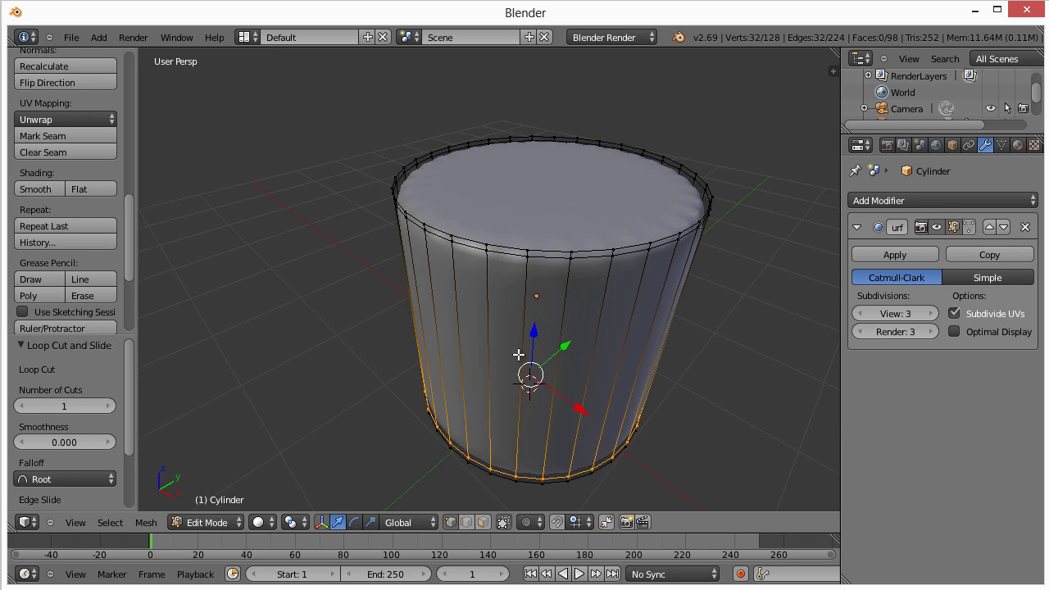
middle_click_drag(516, 354, 518, 330)
scroll(565, 359, "down", 3)
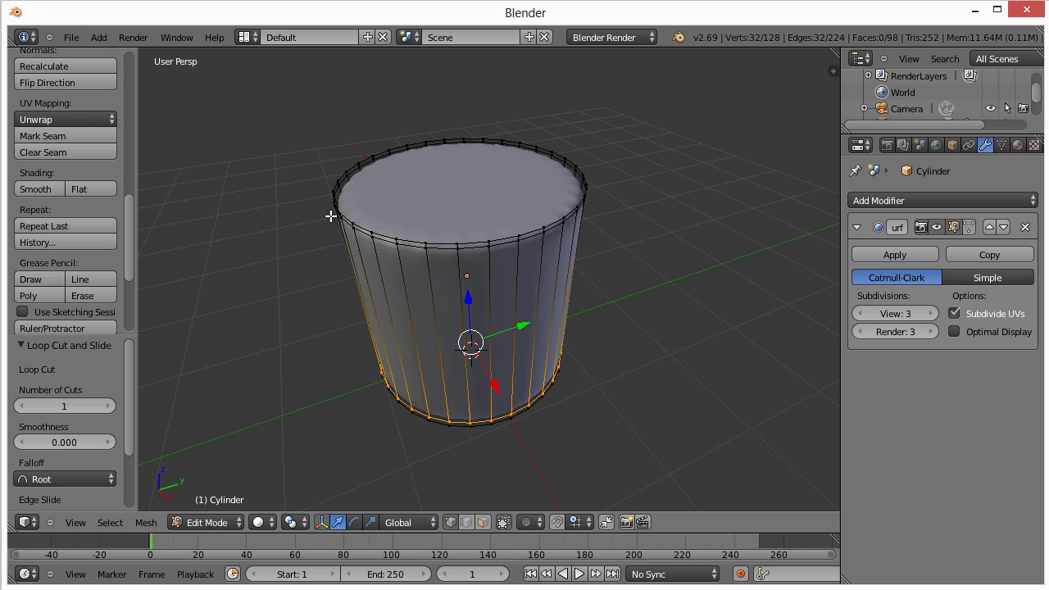
left_click(467, 522)
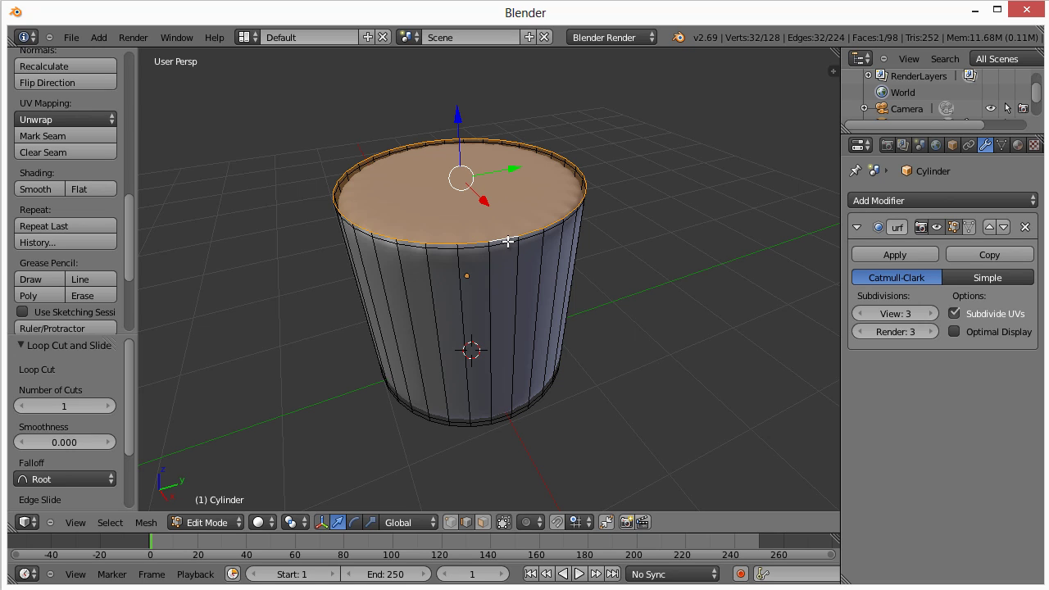
right_click(503, 238)
right_click(476, 241)
right_click(446, 241)
right_click(410, 239)
right_click(382, 236)
right_click(413, 237)
right_click(480, 241, "alt")
middle_click_drag(464, 239, 464, 221)
key("e")
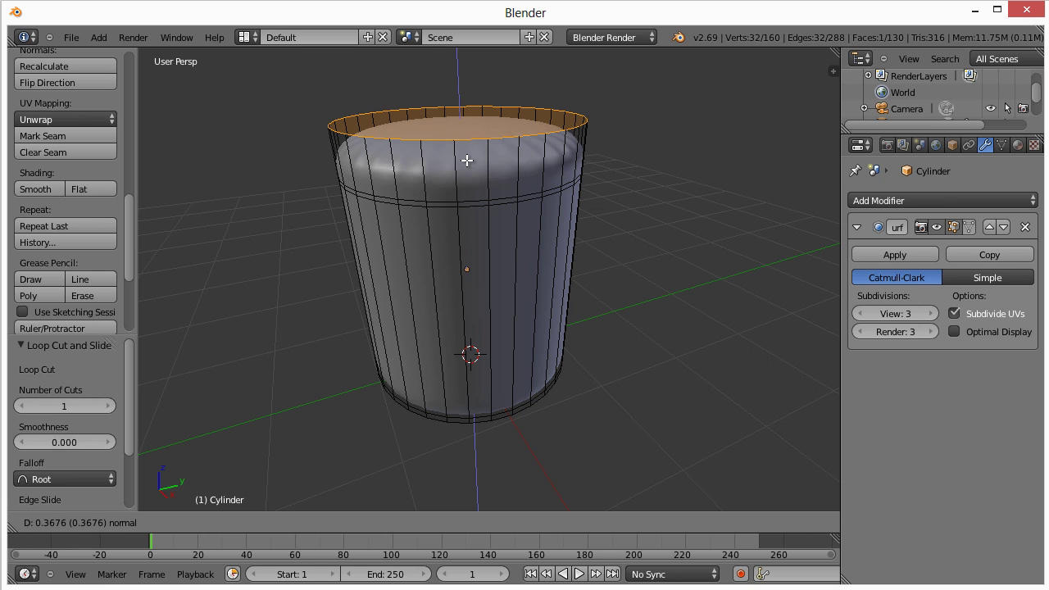
left_click(468, 146)
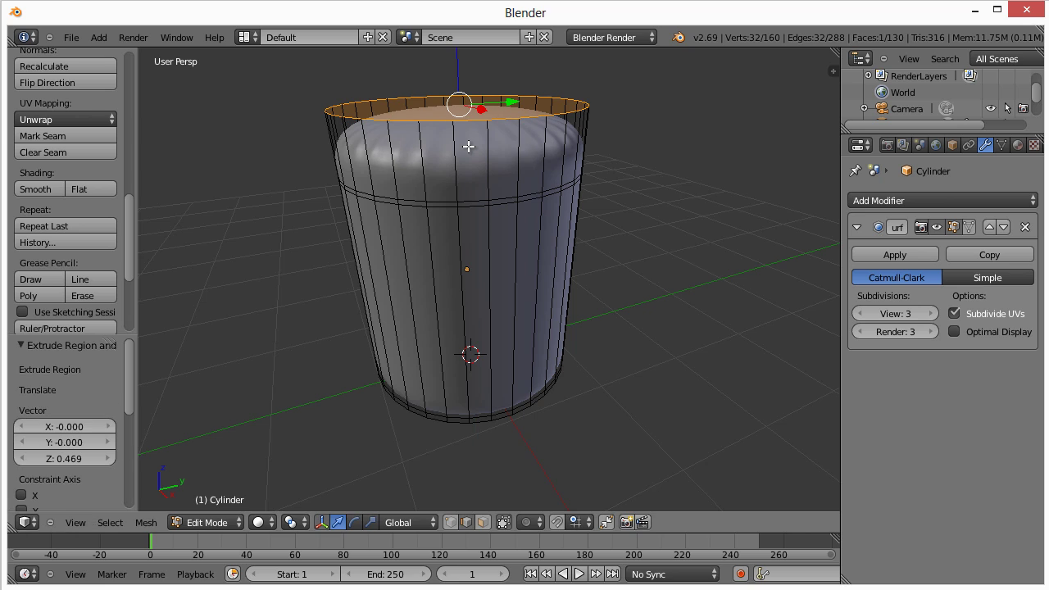
Step: Switch to an orthographic front view of the cylinder and deselect all of its mesh
key("KP_5")
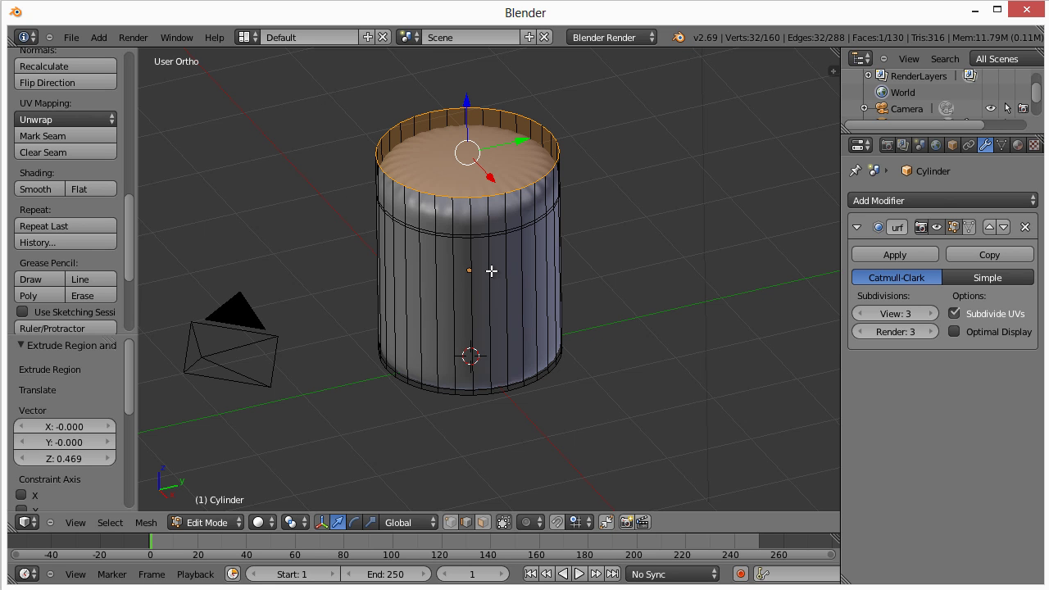
middle_click_drag(491, 284, 427, 225)
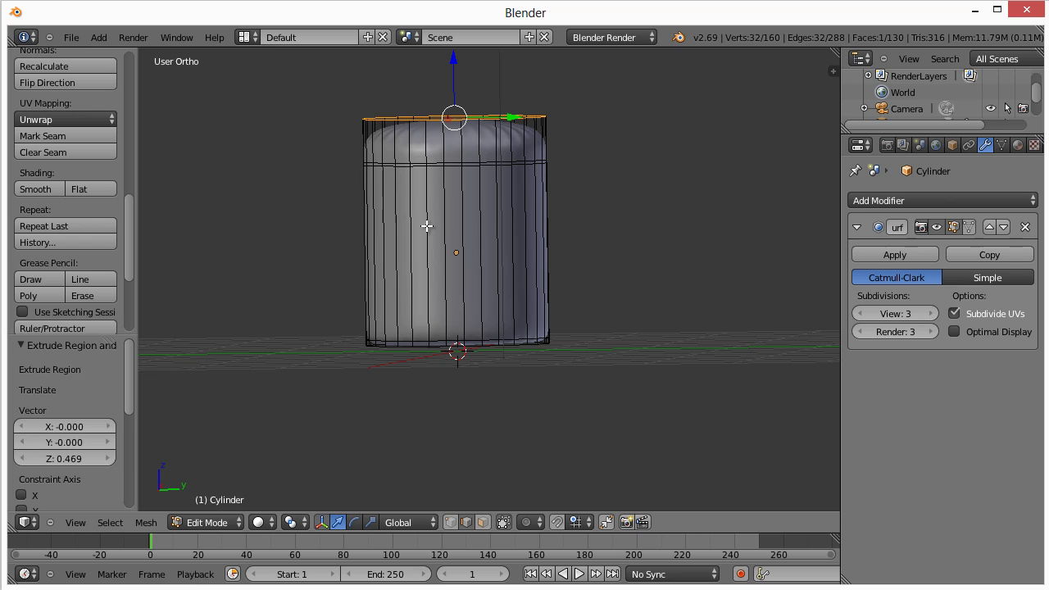
key("KP_1")
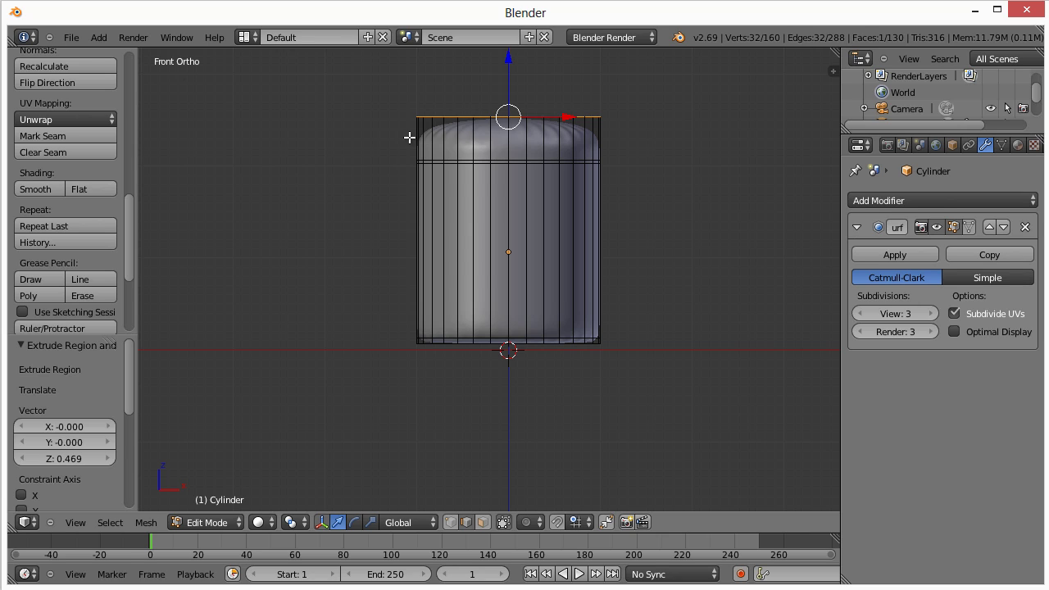
key("a")
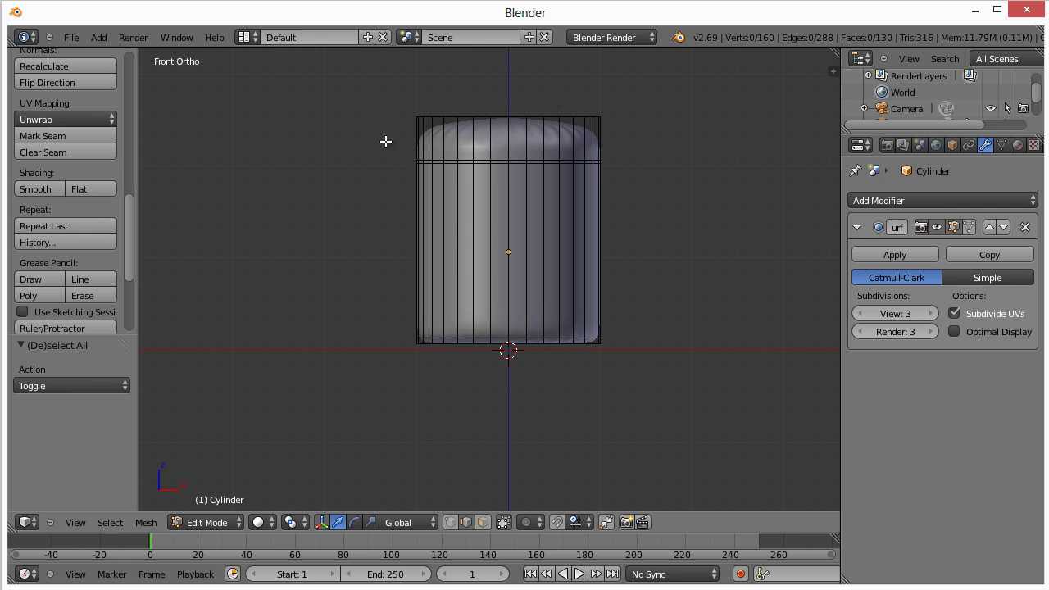
Step: Try to box-select the vertical edges of the extruded top band in front view and clear the selection
key("b")
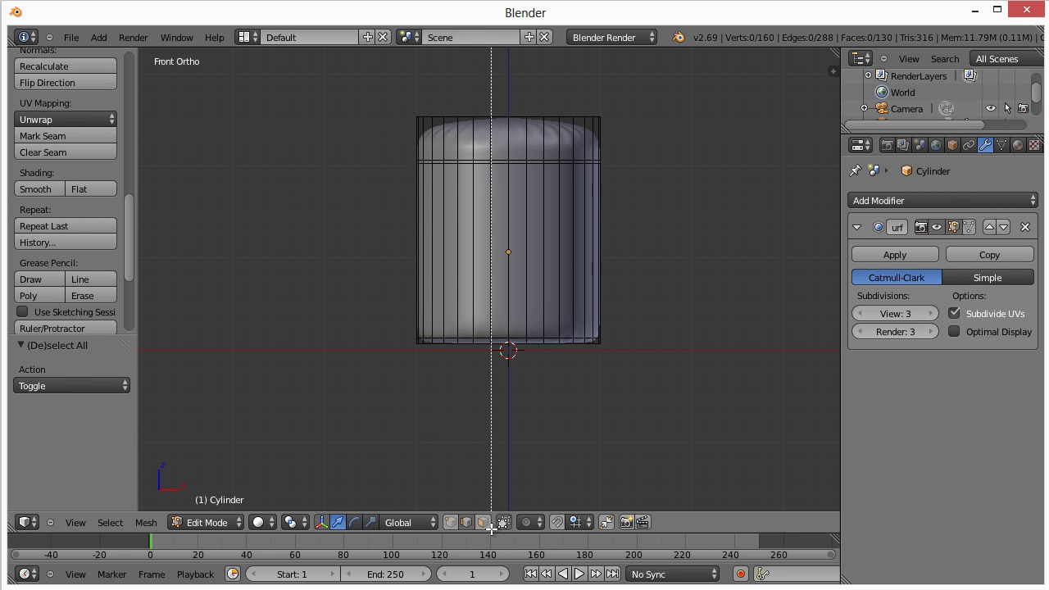
key("Escape")
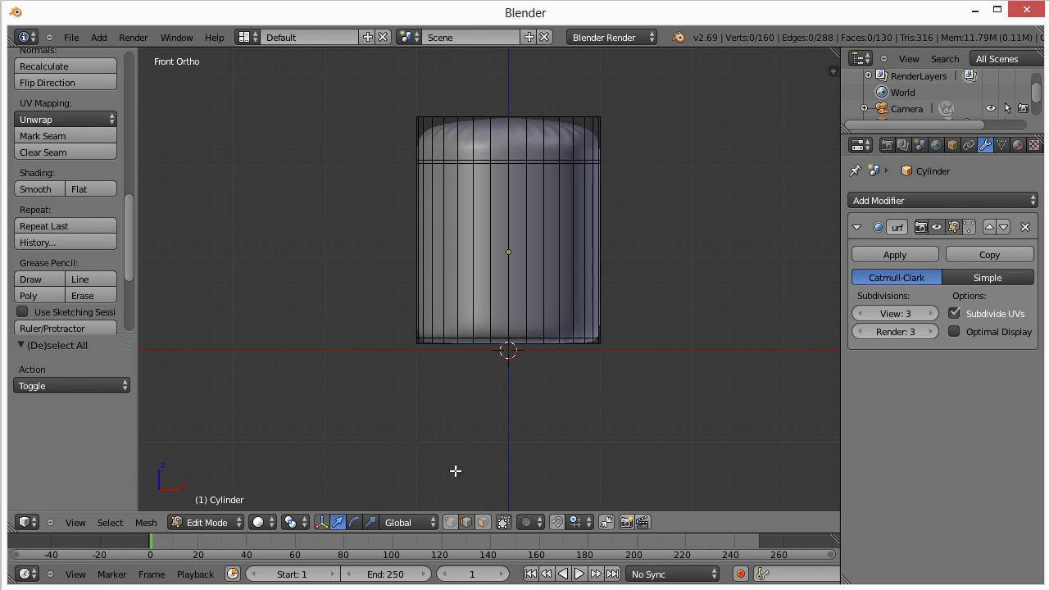
left_click(503, 524)
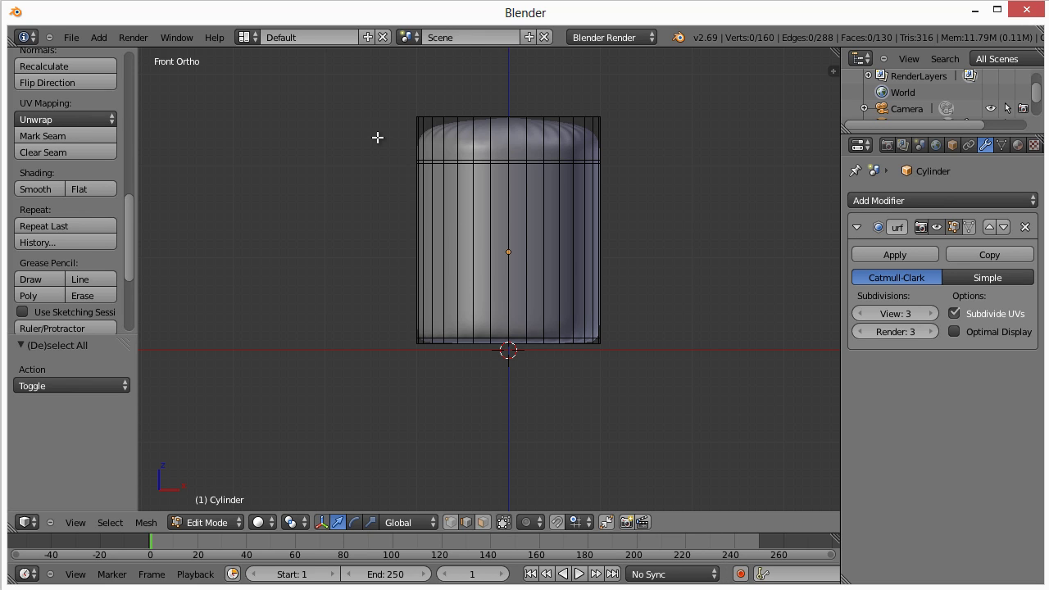
key("b")
left_click_drag(373, 131, 622, 146)
middle_click_drag(346, 214, 475, 179)
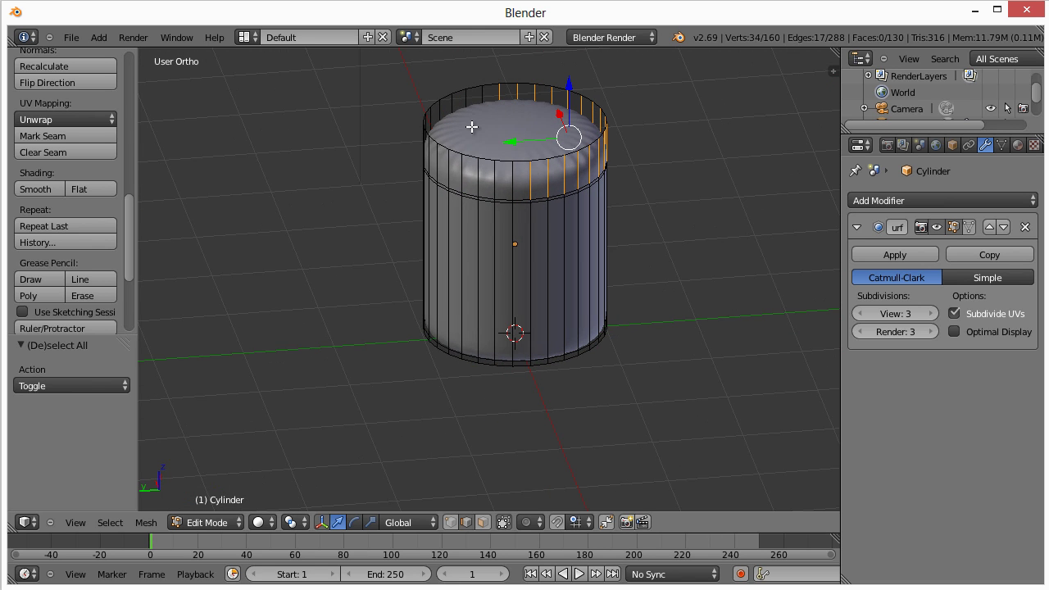
key("KP_1")
key("a")
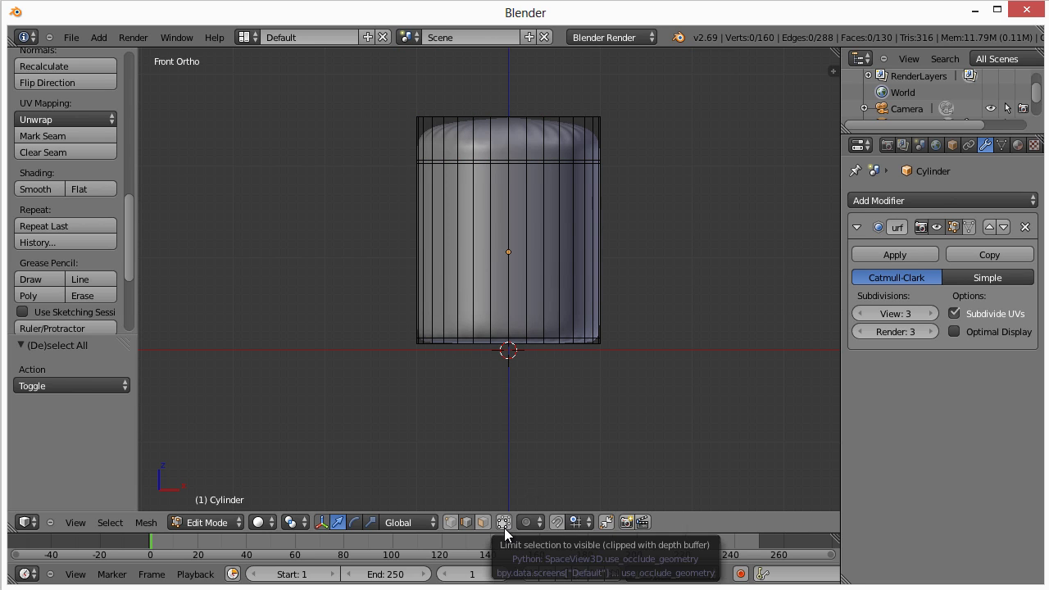
Step: Turn off limiting selection to visible geometry and box-select all vertical edges around the extruded top band
key("b")
left_click_drag(379, 134, 637, 146)
middle_click_drag(292, 178, 377, 172)
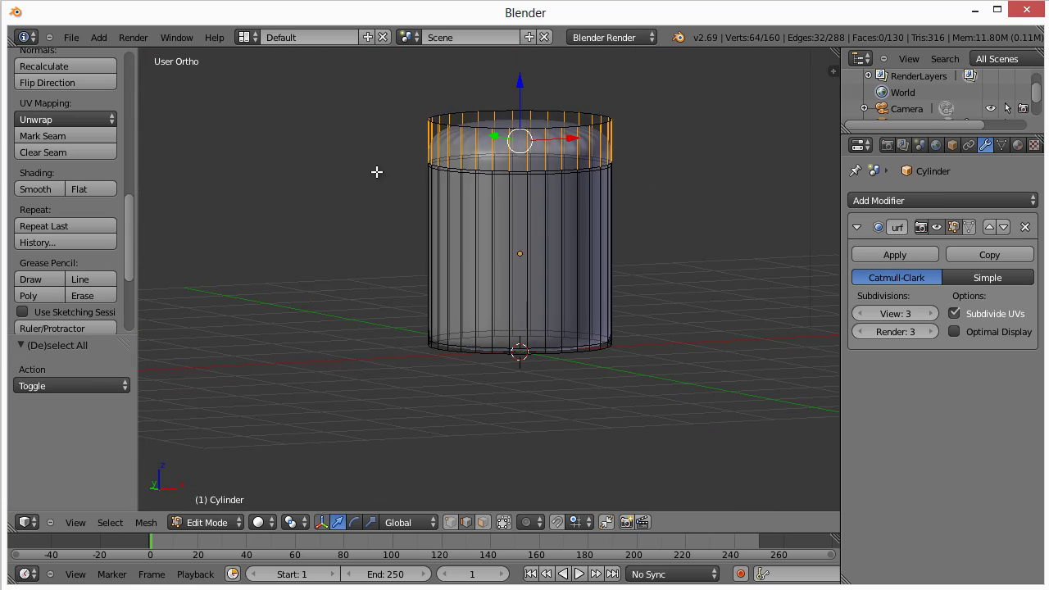
Step: Try deleting the vertices of the selected top band and undo the deletion
key("x")
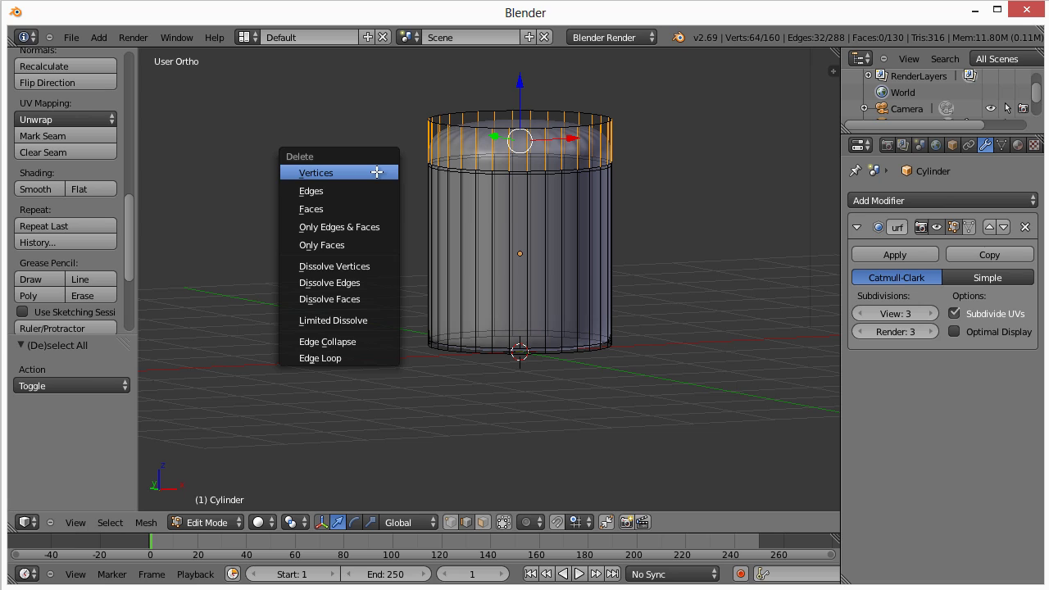
left_click(326, 174)
key("ctrl+z")
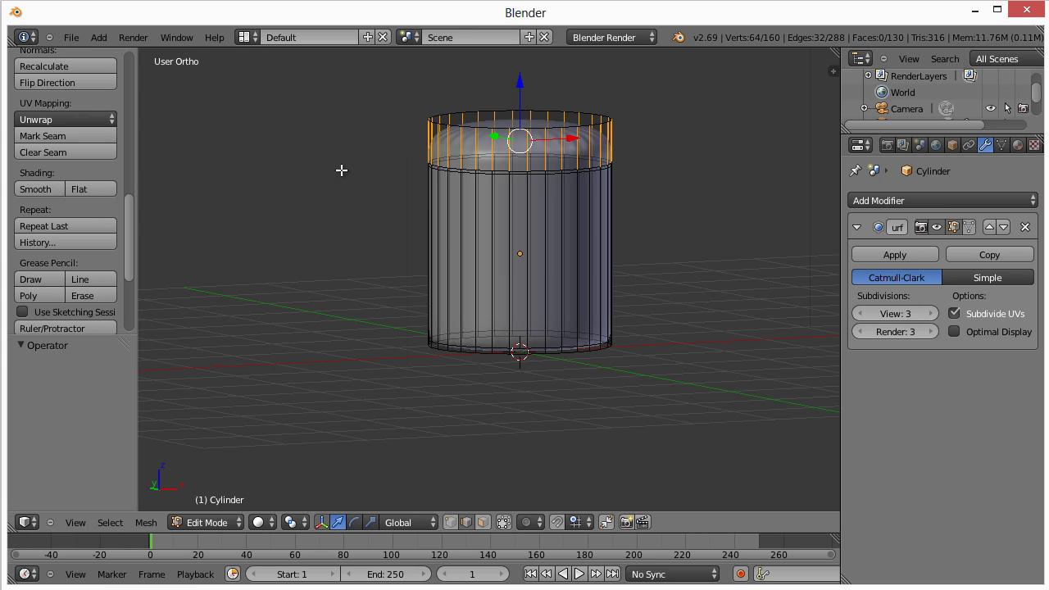
Step: Delete the selected vertical edges of the top band to detach the top disc from the cylinder body
key("x")
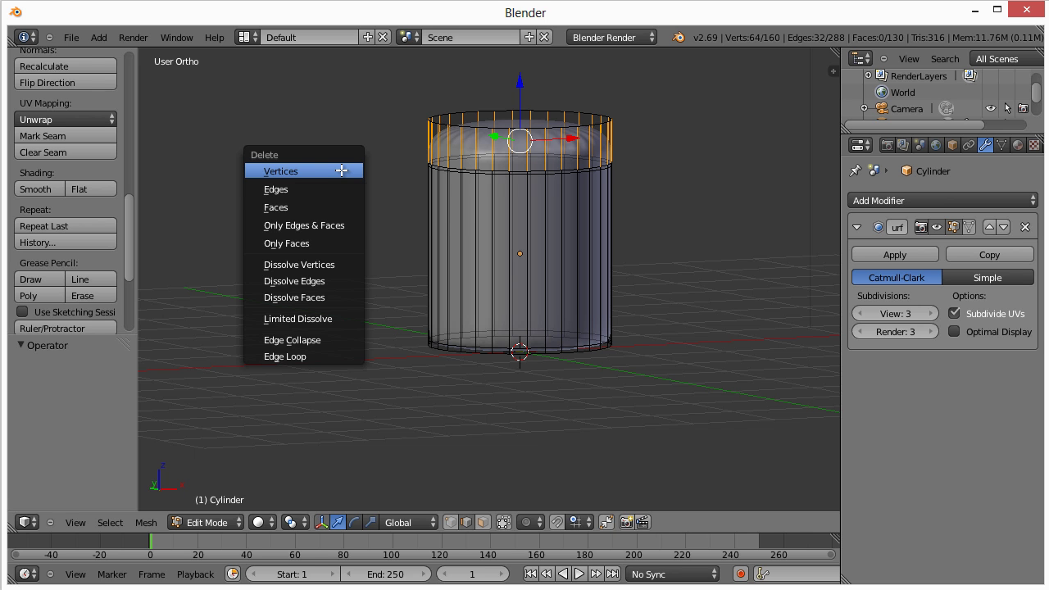
left_click(325, 187)
middle_click_drag(323, 186, 242, 202)
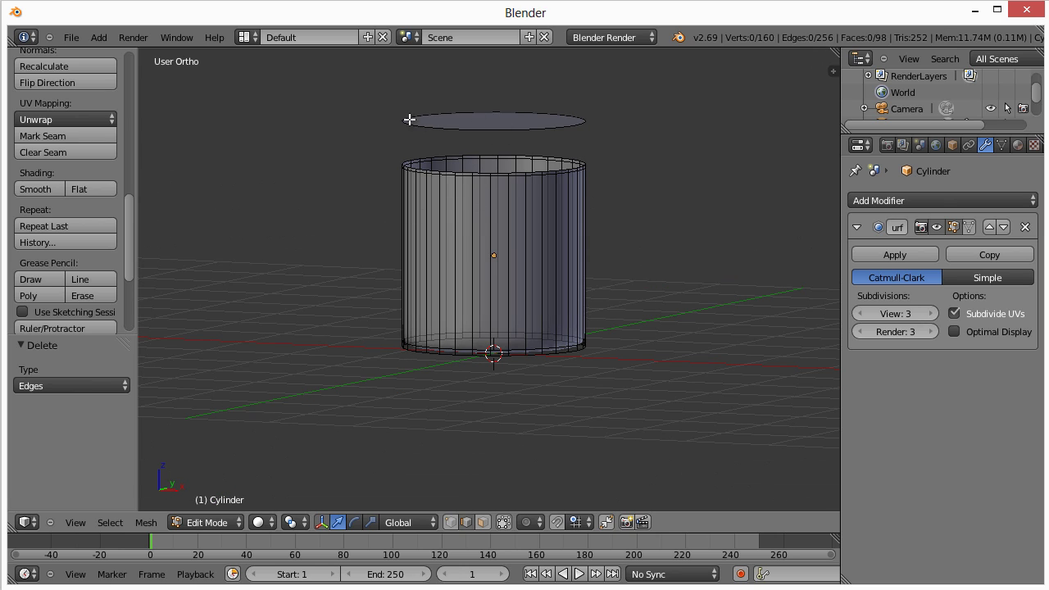
Step: Box-select the floating top disc in front view, separate it by selection into its own object, and return to Object Mode
key("KP_1")
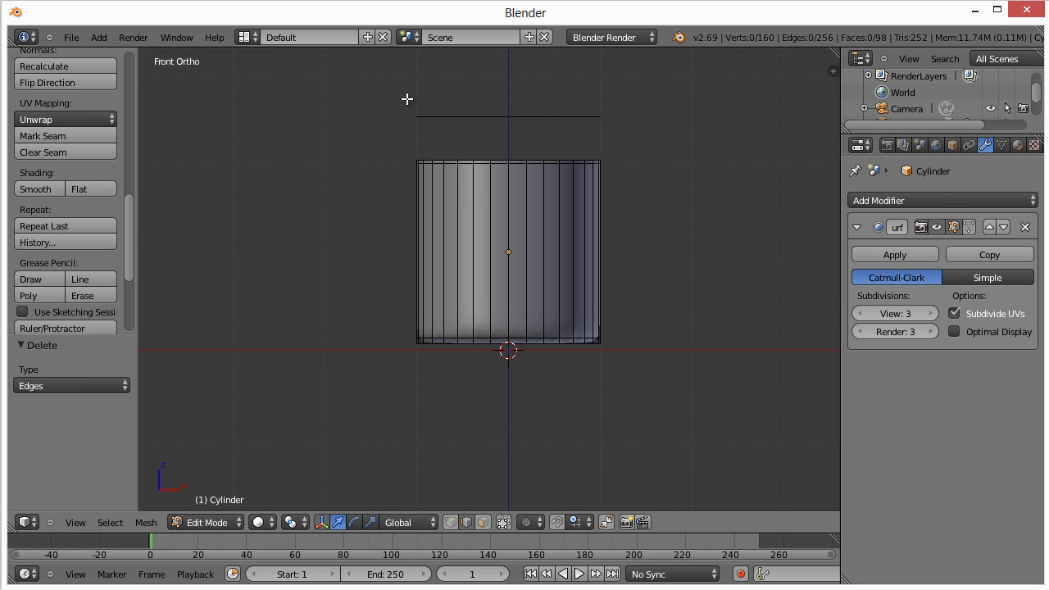
key("b")
left_click_drag(392, 96, 631, 138)
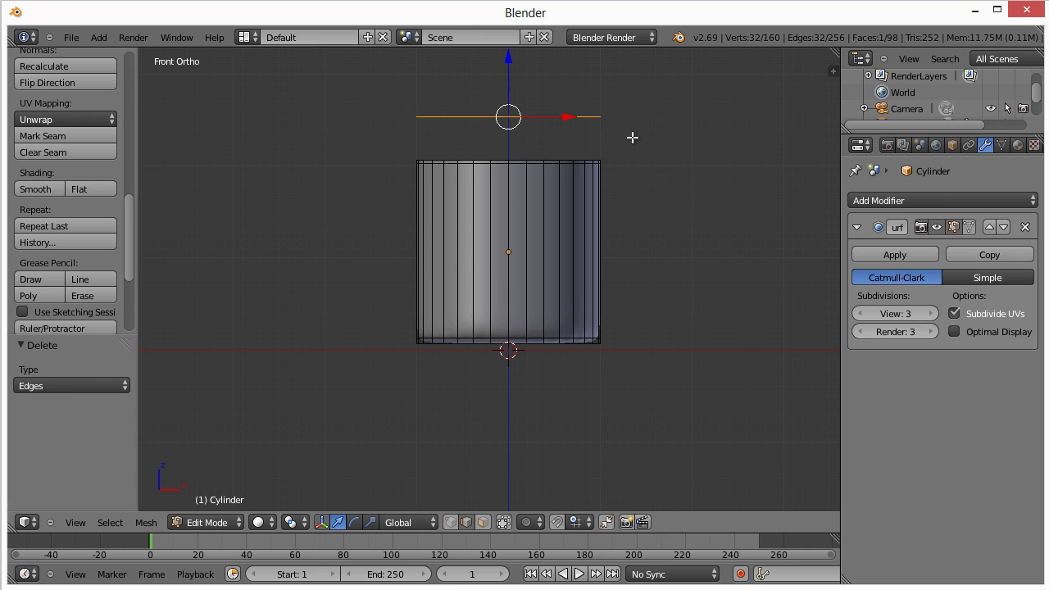
key("p")
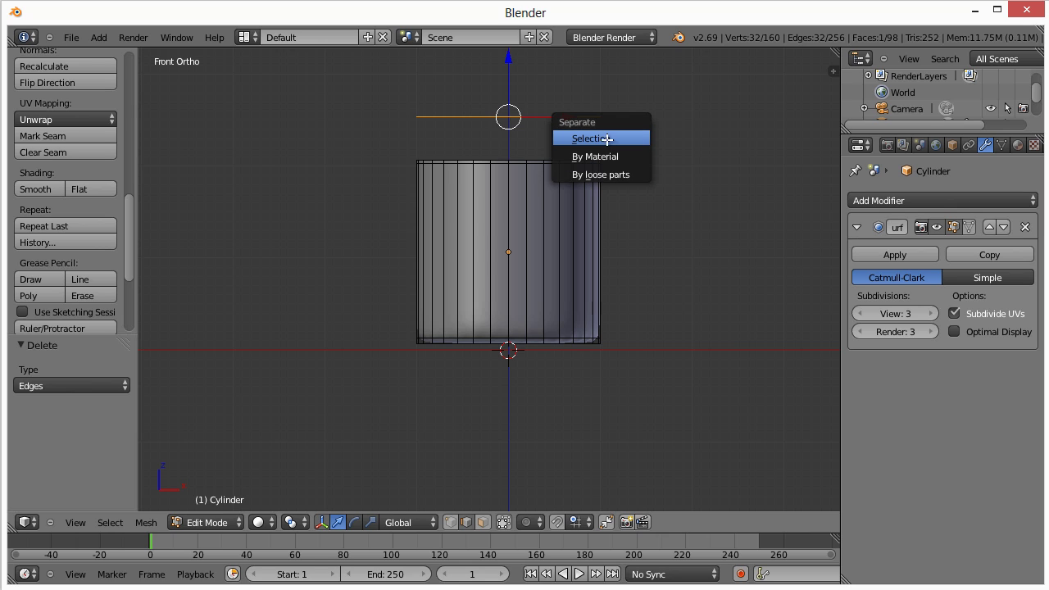
left_click(605, 138)
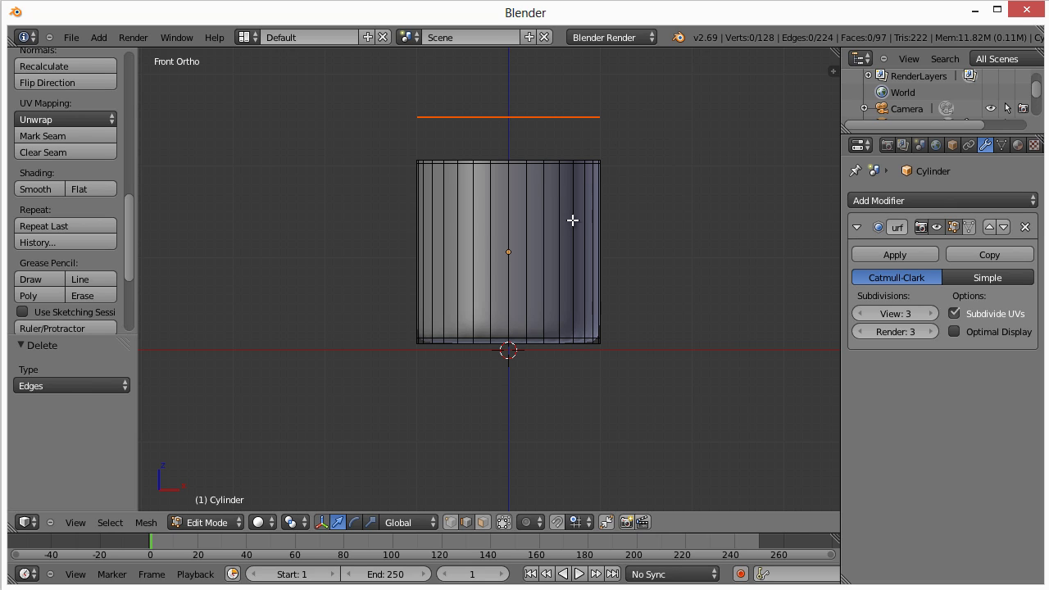
key("Tab")
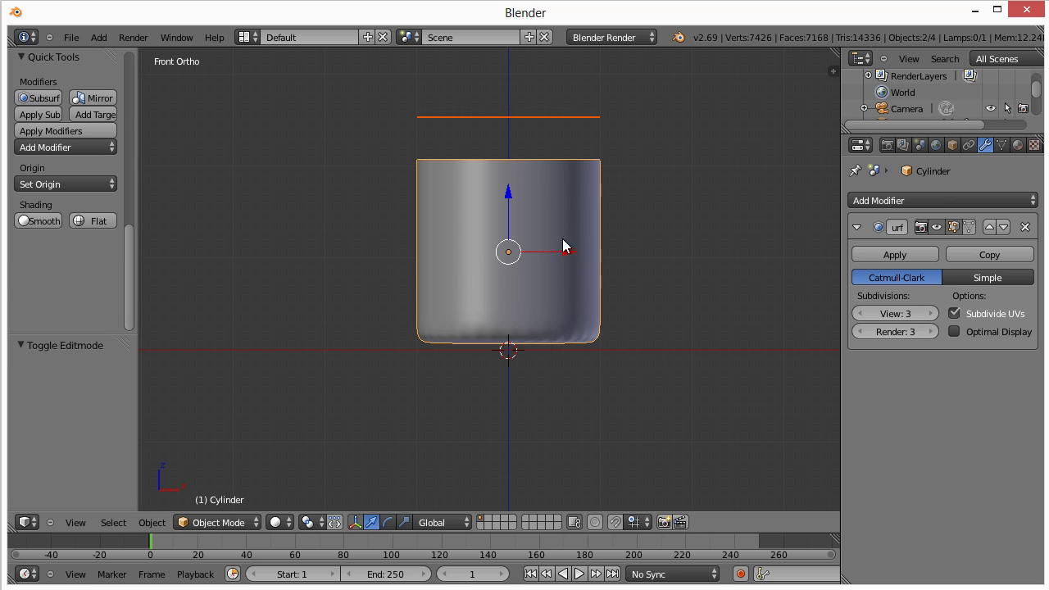
Step: Select only the separated top disc object and enter Edit Mode on it
right_click(544, 117)
right_click(539, 189)
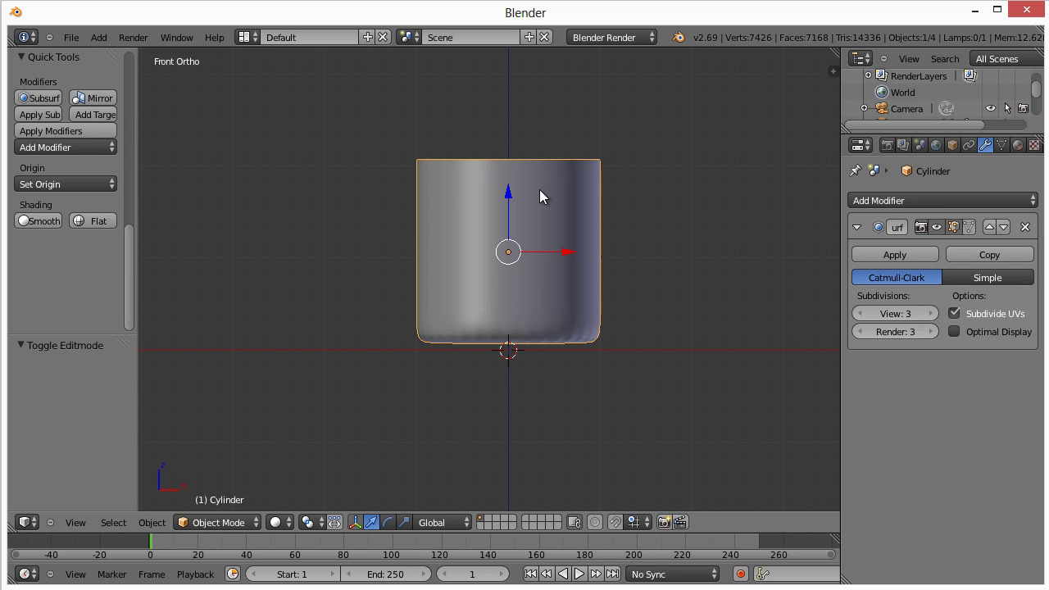
right_click(533, 118)
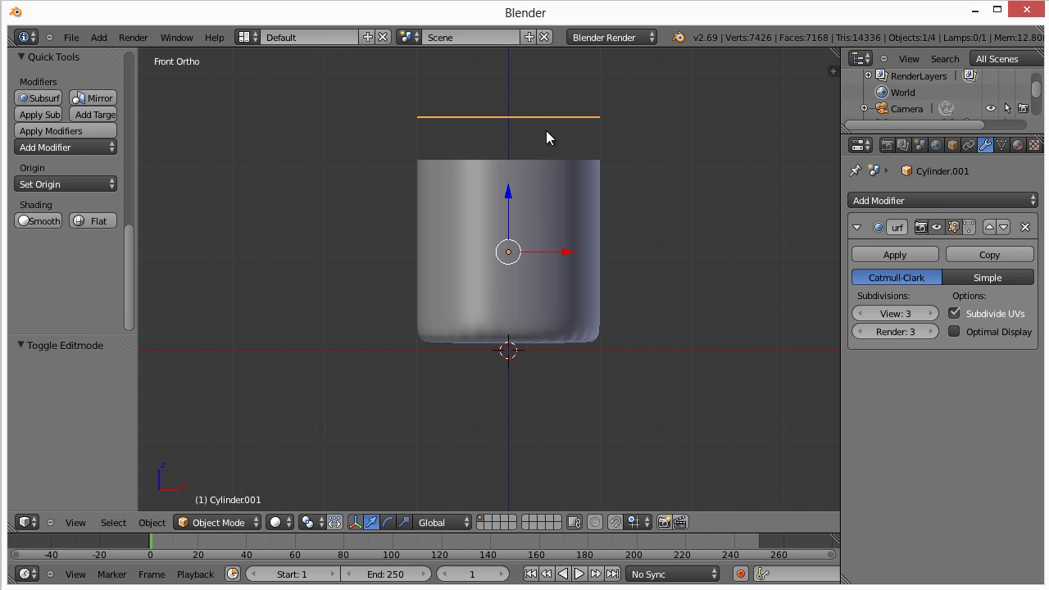
key("Tab")
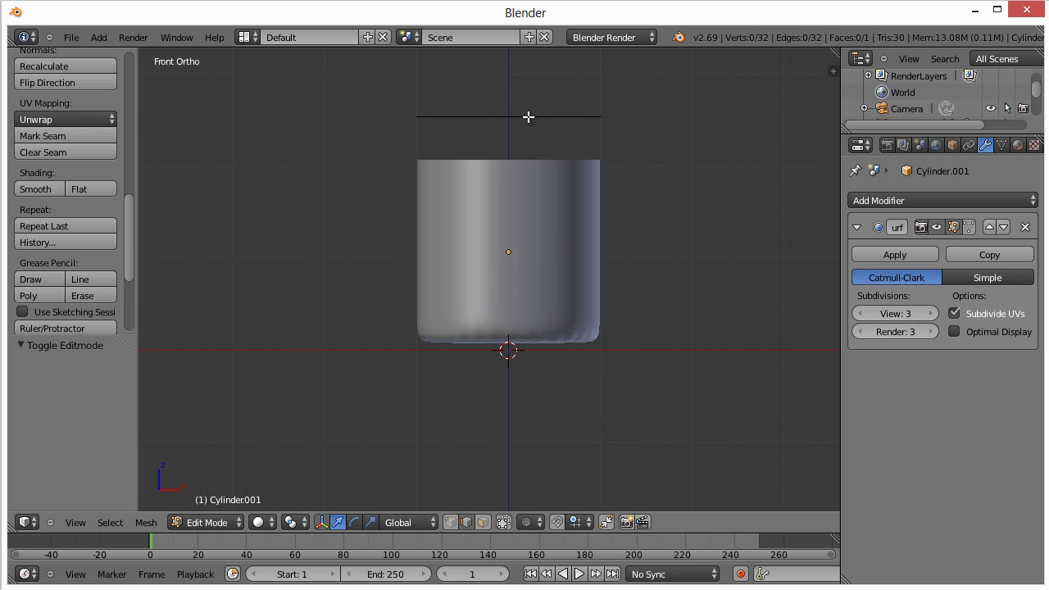
Step: Select the whole disc and extrude it downward about 0.30 units along Z to form a lid
scroll(541, 207, "up", 1)
middle_click_drag(541, 208, 550, 283)
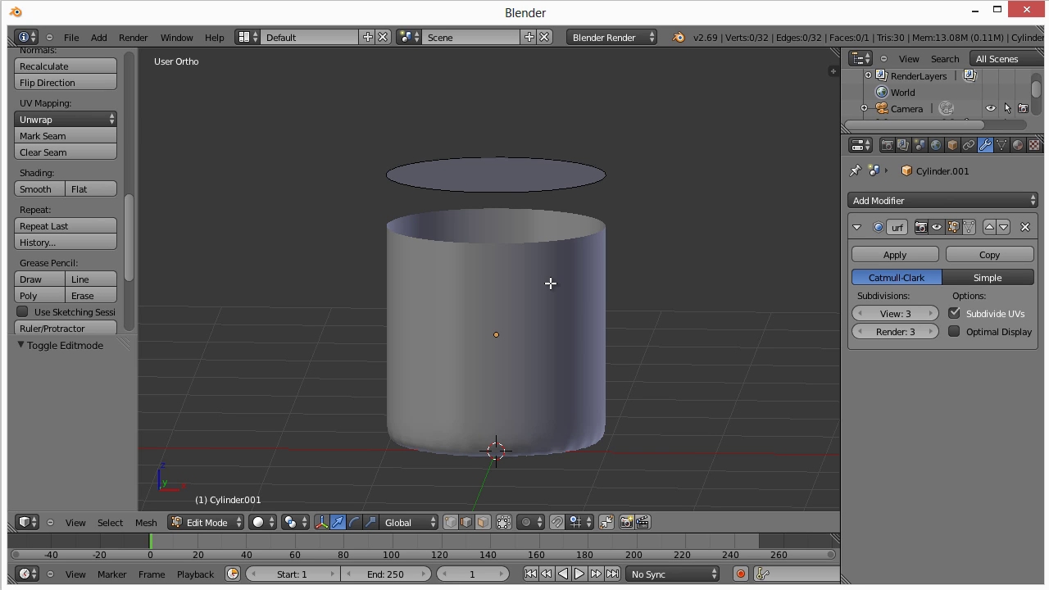
middle_click_drag(459, 227, 484, 204)
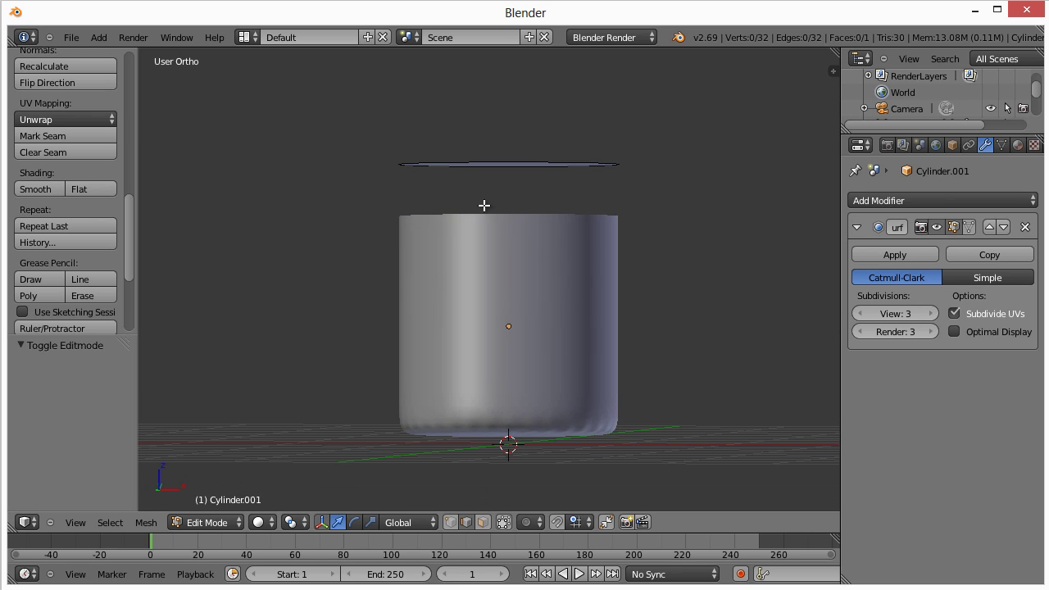
key("KP_1")
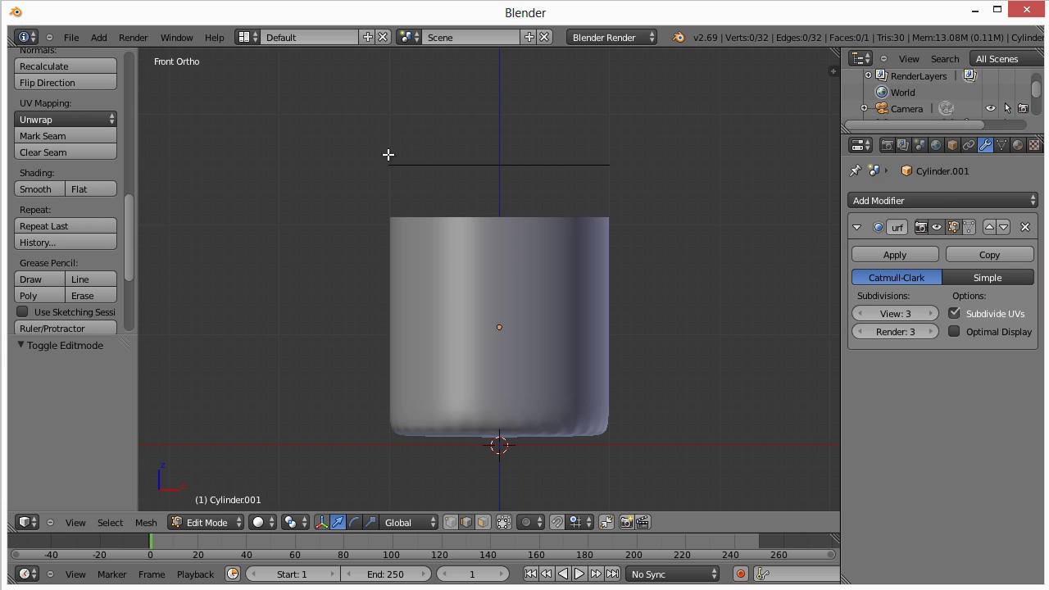
middle_click_drag(372, 157, 365, 173)
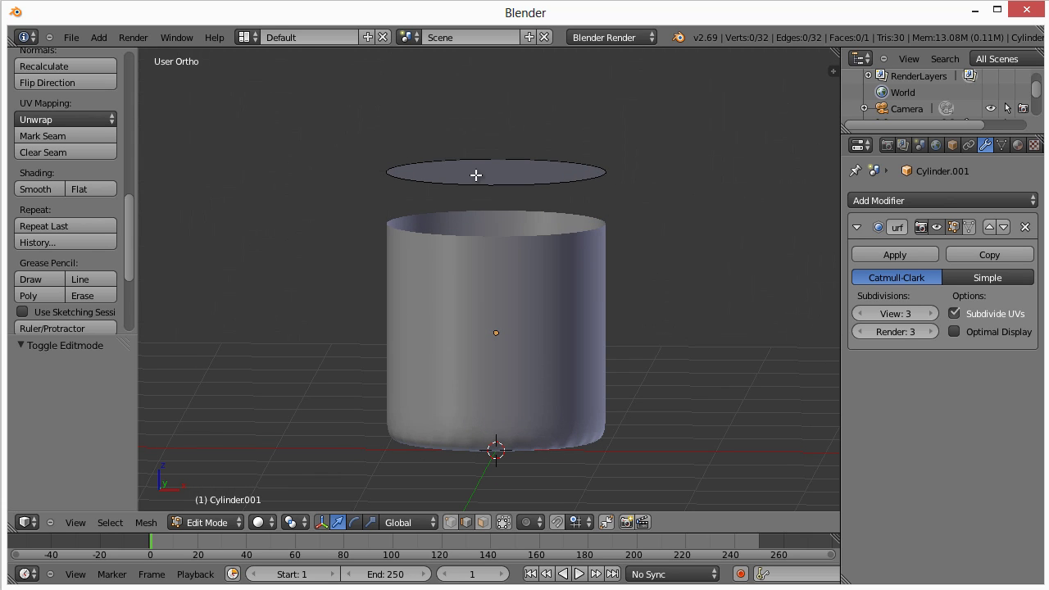
key("a")
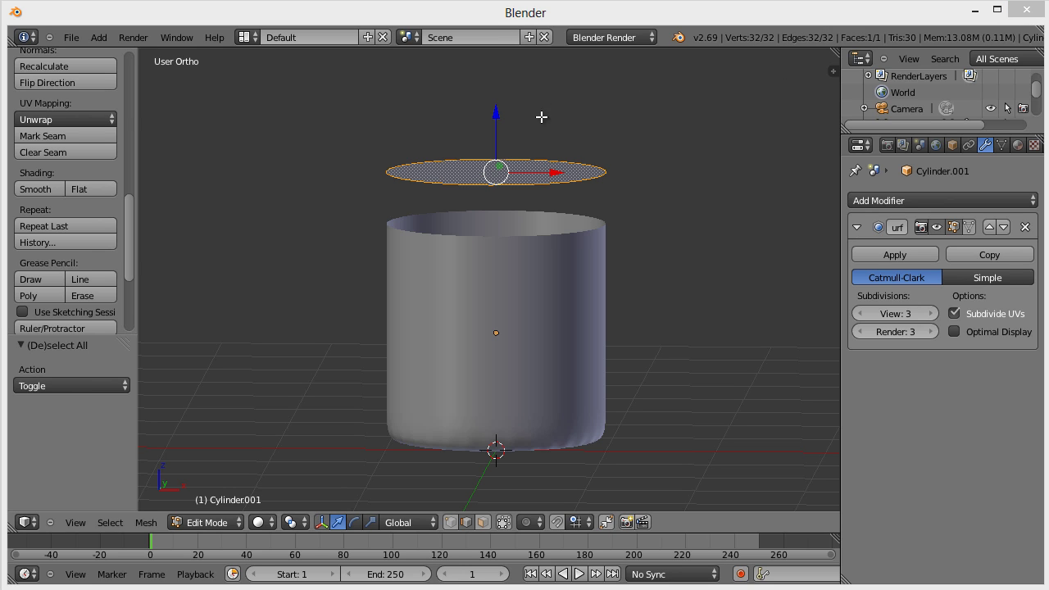
key("e")
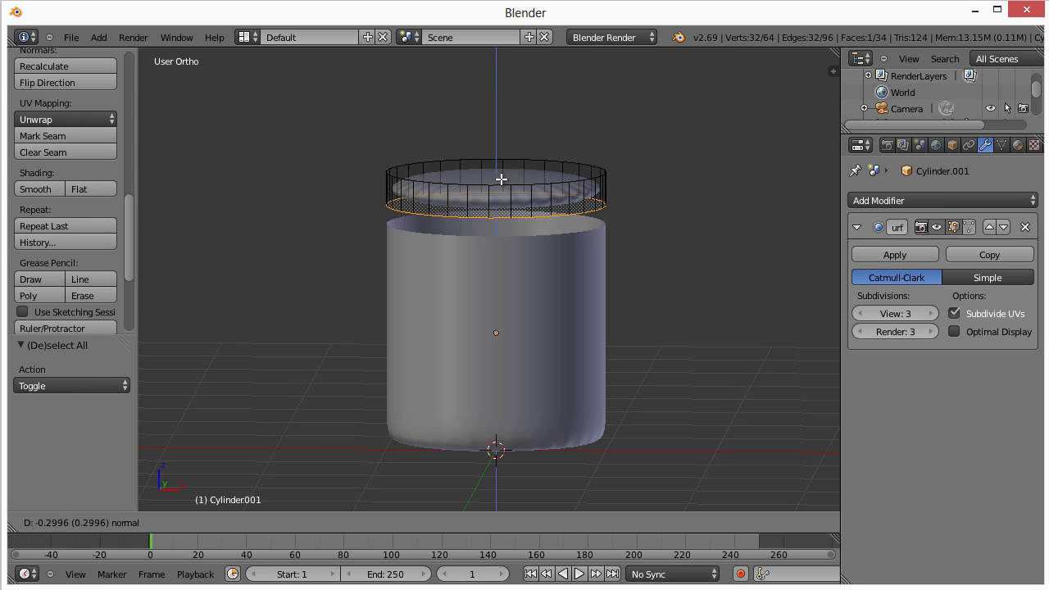
left_click(501, 178)
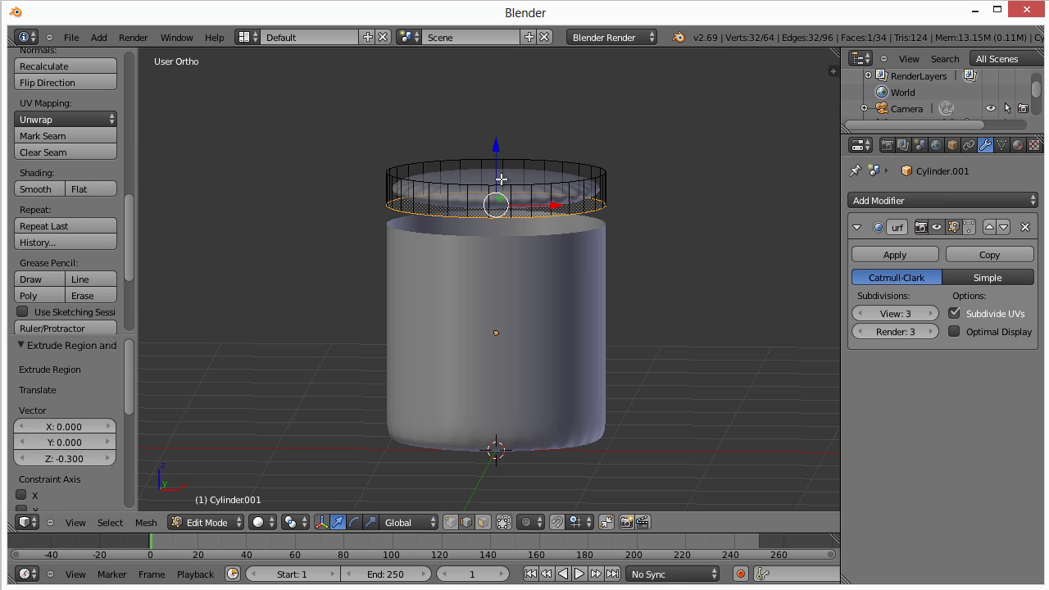
Step: Add two horizontal loop cuts to the lid's side, one slid close to its bottom edge and one close to its top edge
key("ctrl+r")
left_click(467, 200)
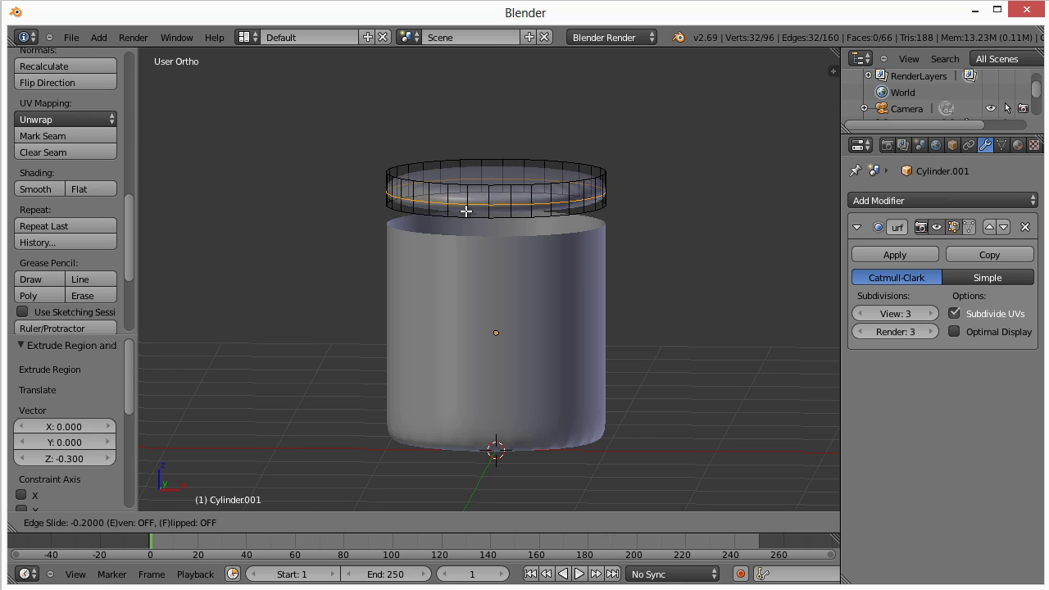
left_click(466, 213)
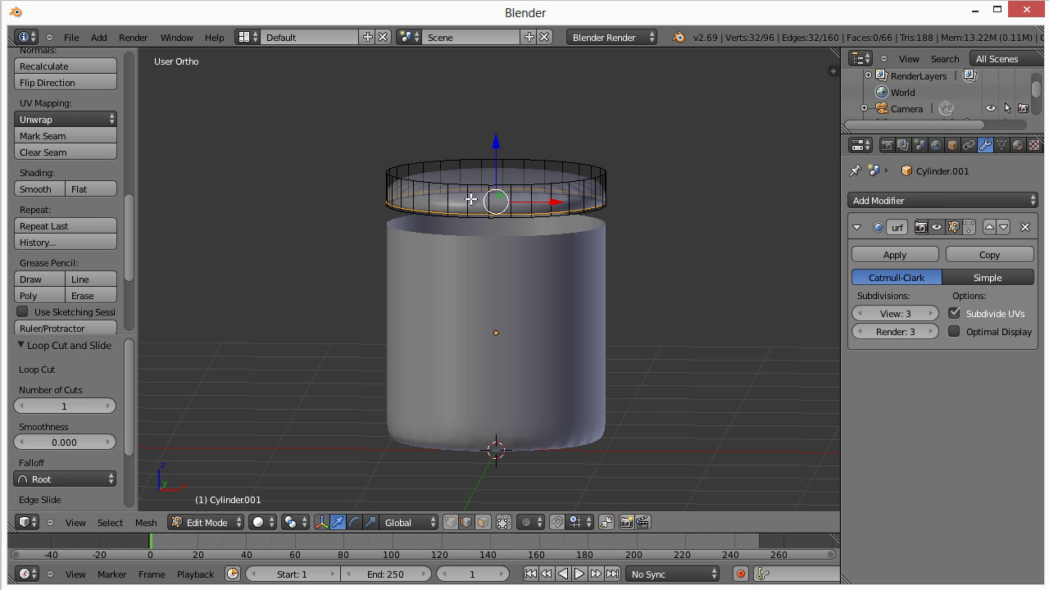
key("ctrl+r")
left_click(468, 195)
left_click(479, 183)
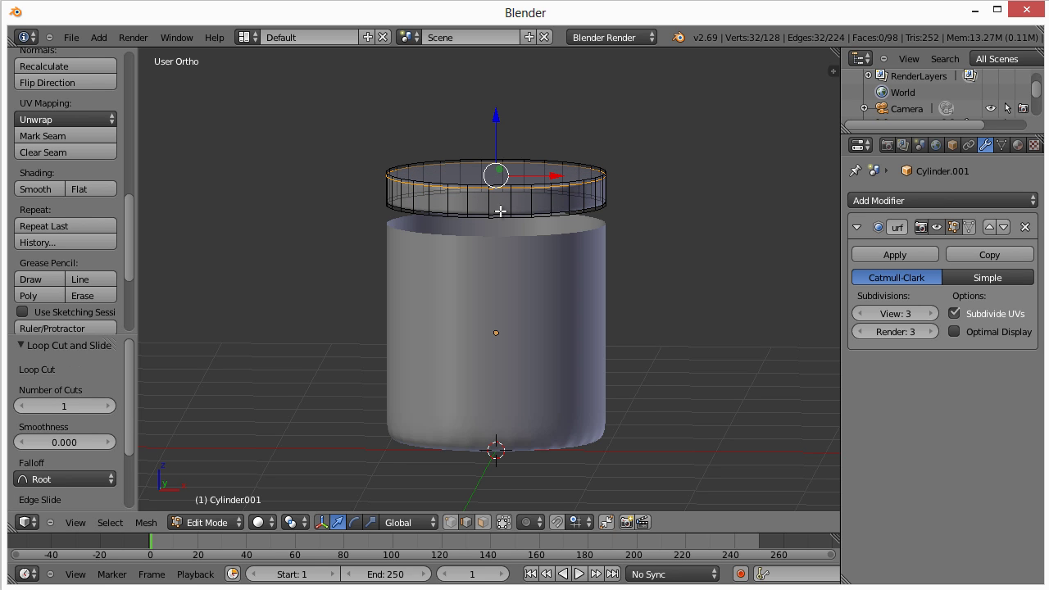
Step: Add another horizontal loop cut to the lid's side, slid about -0.64 toward its bottom edge
middle_click_drag(491, 240, 464, 248)
scroll(465, 243, "up", 3)
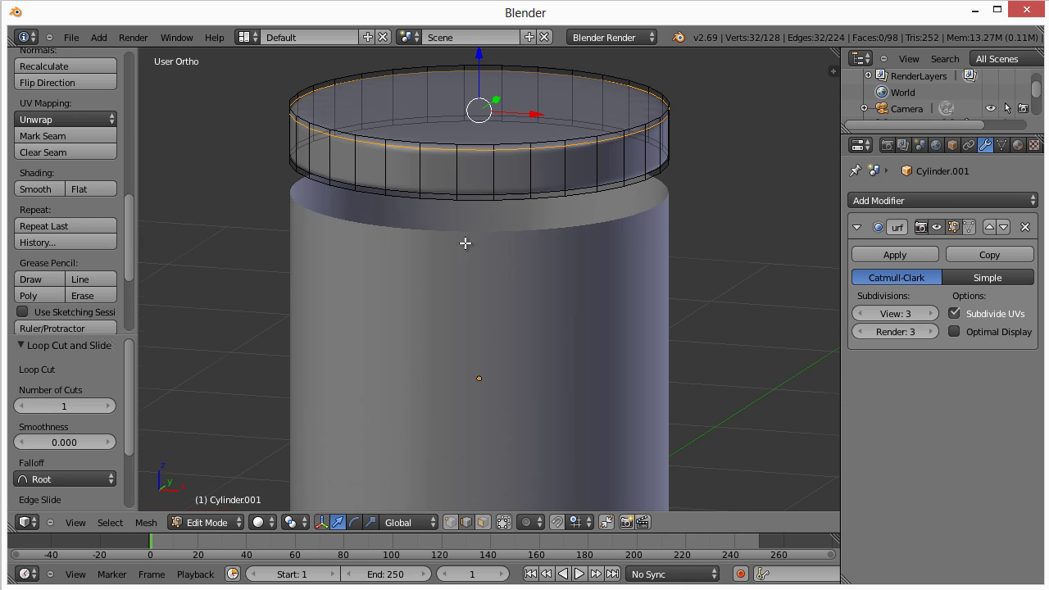
key("ctrl+r")
left_click(457, 178)
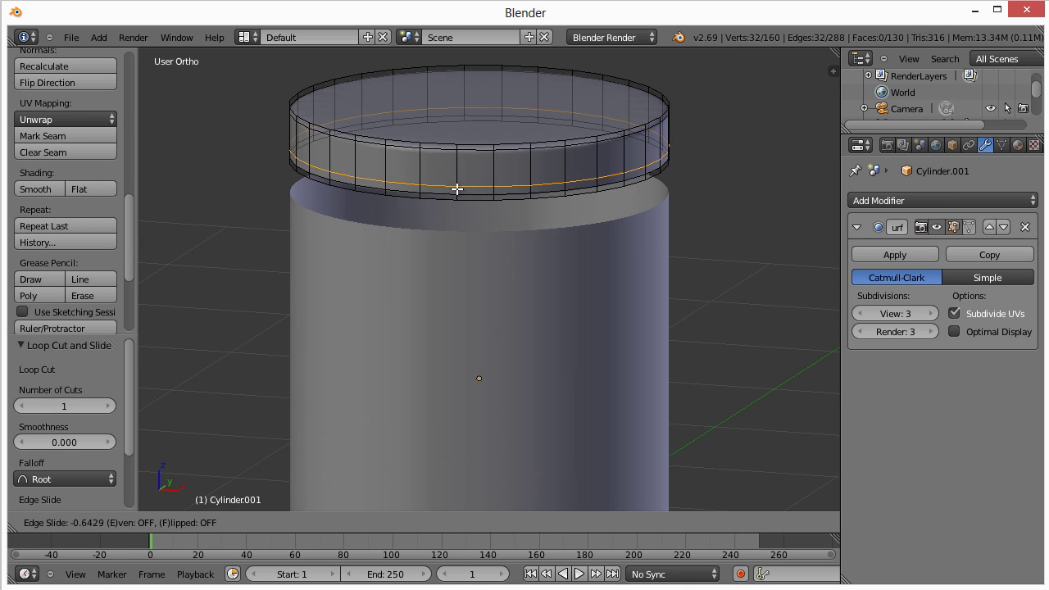
left_click(458, 189)
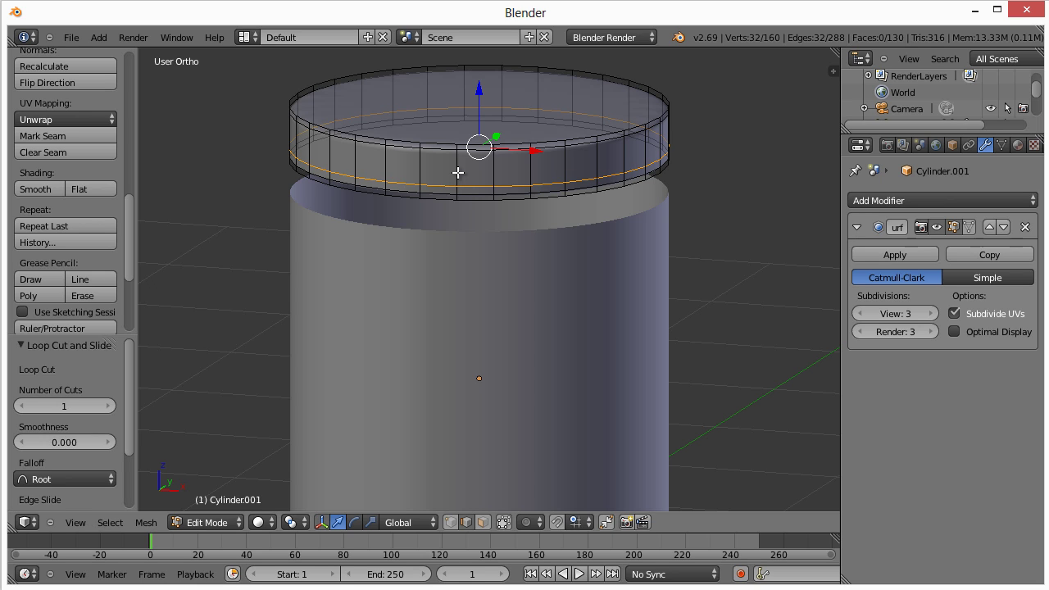
Step: Add a horizontal loop cut to the lid's side just above the lower loop, slid about -0.43
key("ctrl+r")
left_click(457, 174)
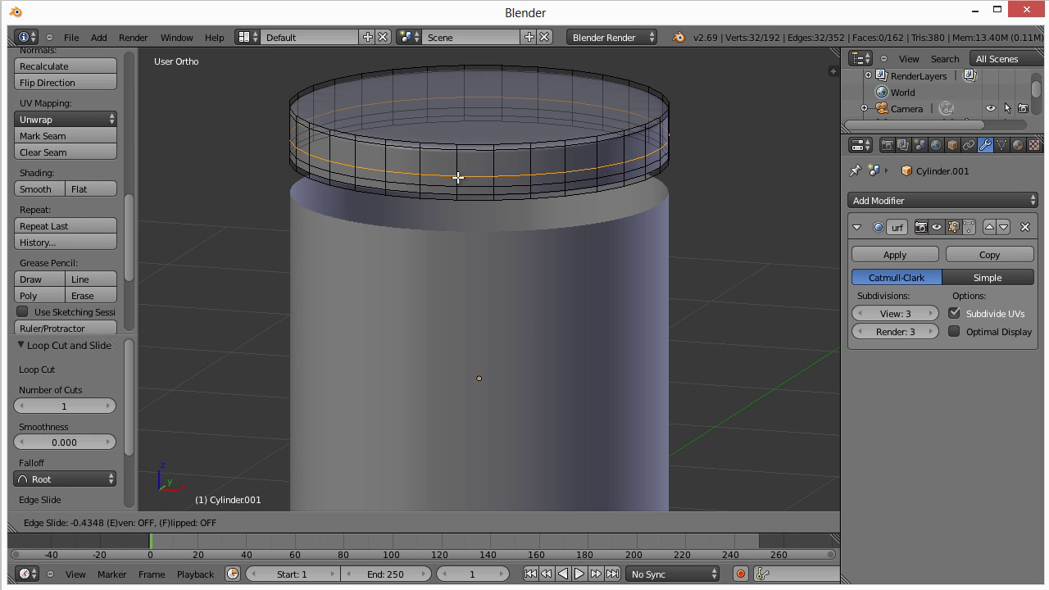
left_click(457, 178)
Step: Add a loop cut midway between the lid's two newest loops and scale it inward to form a groove
key("ctrl+r")
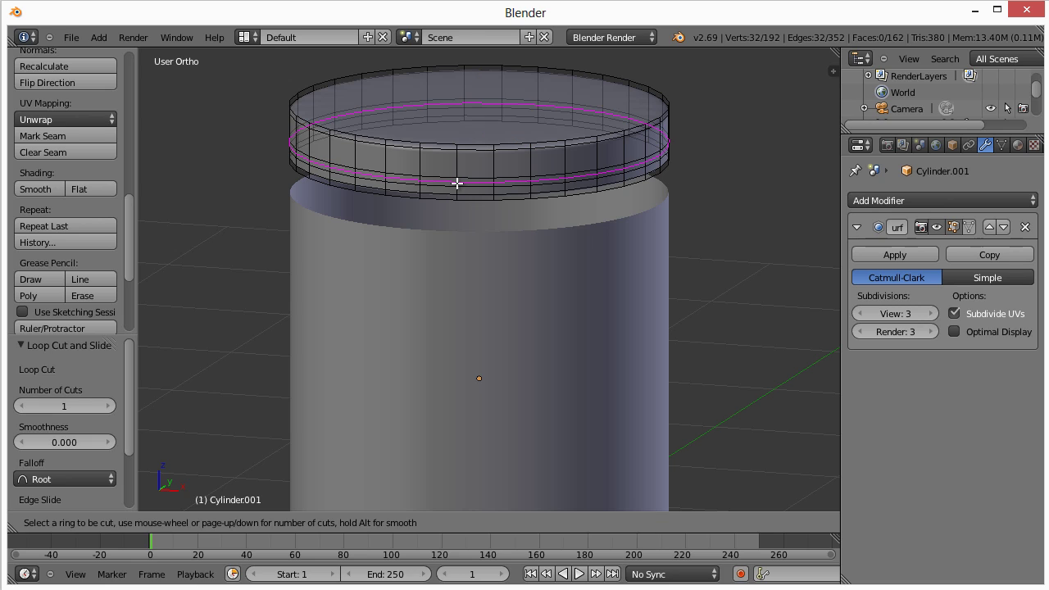
left_click(457, 184)
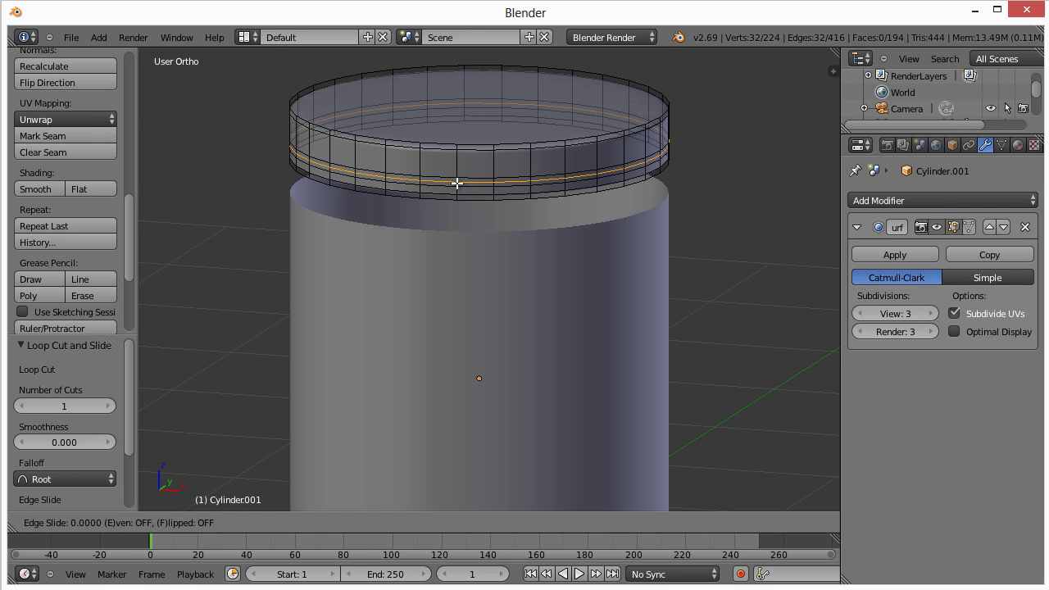
left_click(458, 183)
key("s")
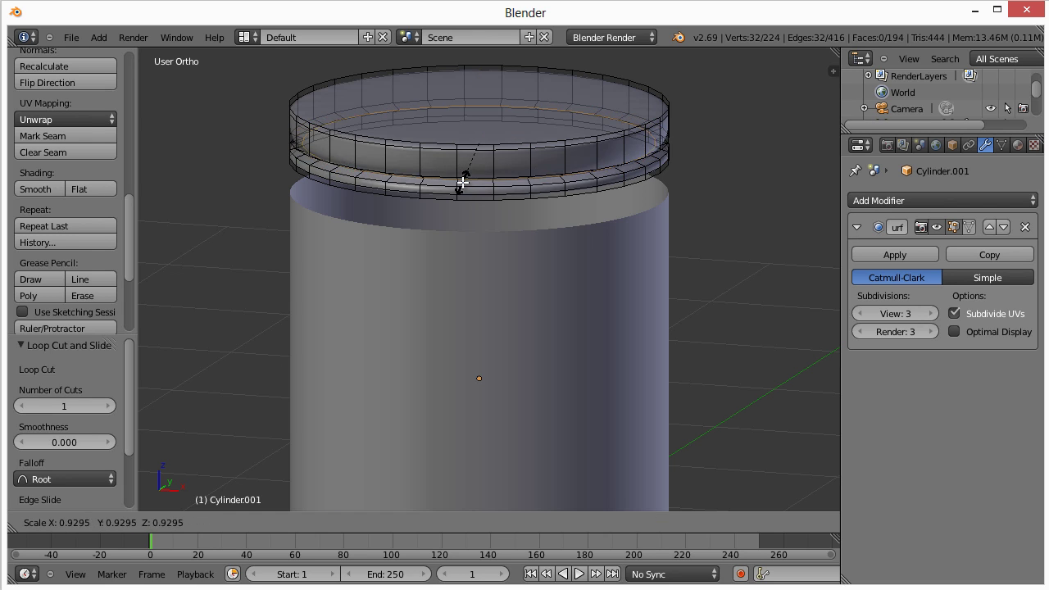
left_click(461, 173)
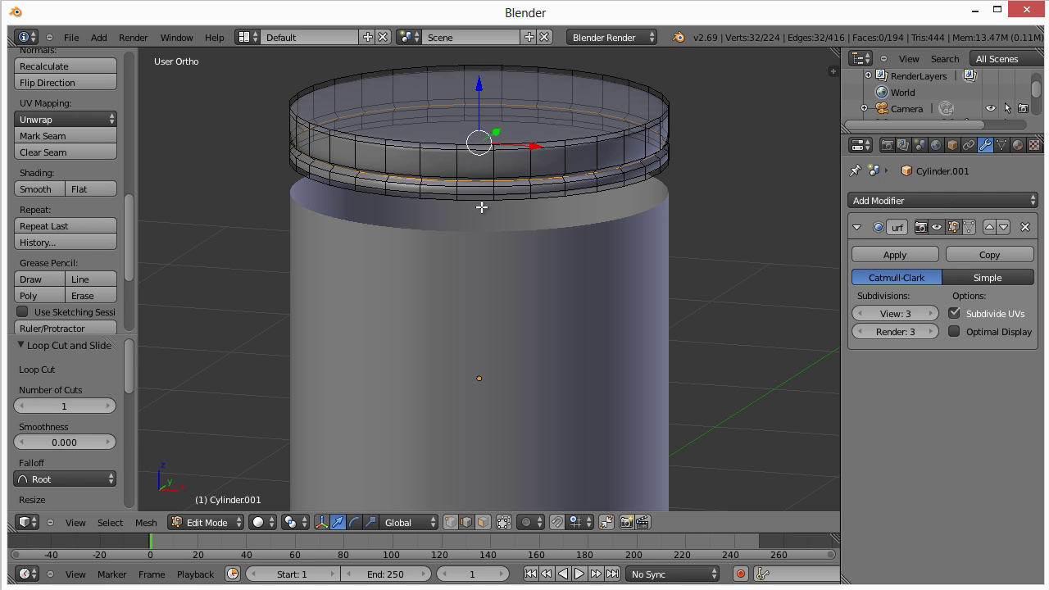
Step: Leave the lid's Edit Mode, enter Edit Mode on the jar body, and select its open top edge loop
middle_click_drag(492, 220, 455, 229, "shift")
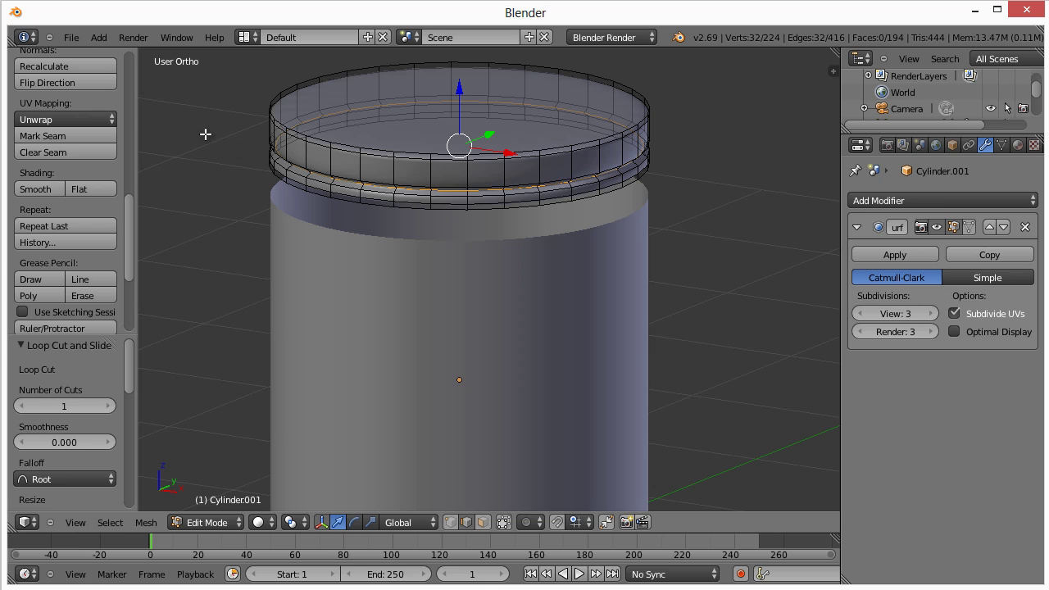
key("Tab")
right_click(499, 286)
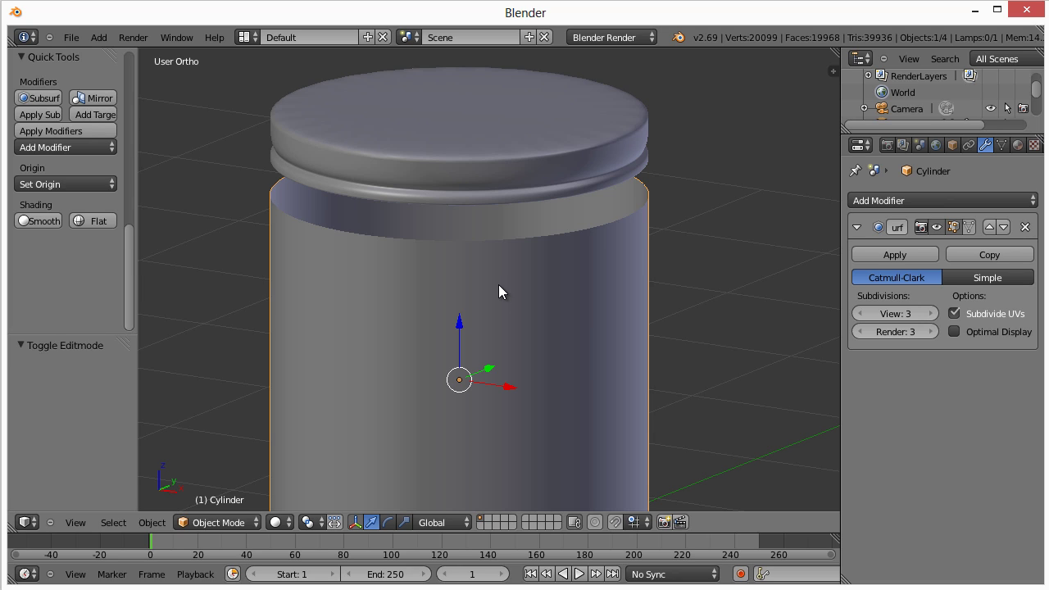
key("Tab")
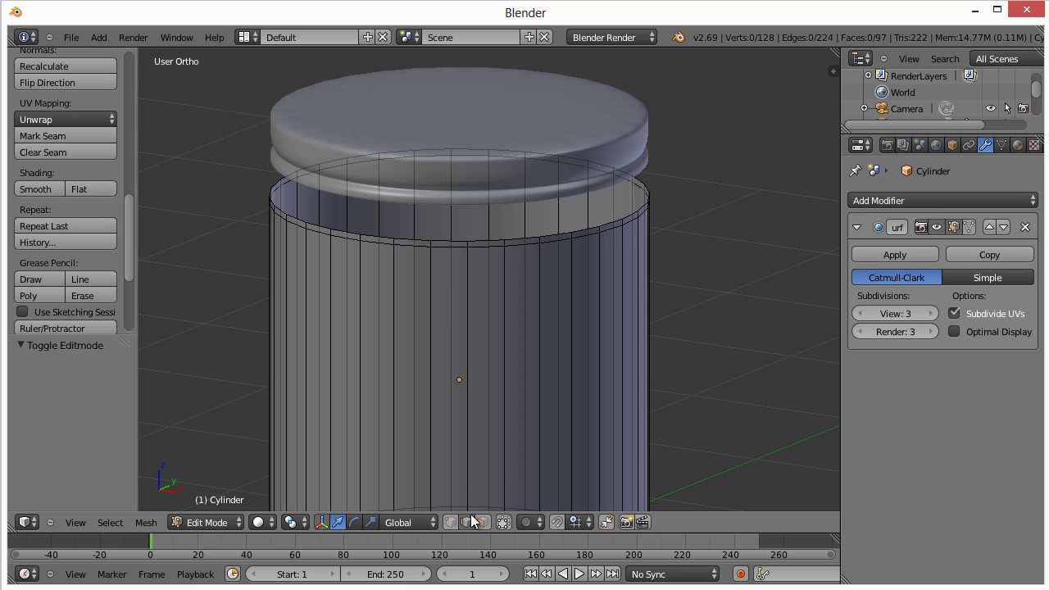
right_click(444, 240, "alt")
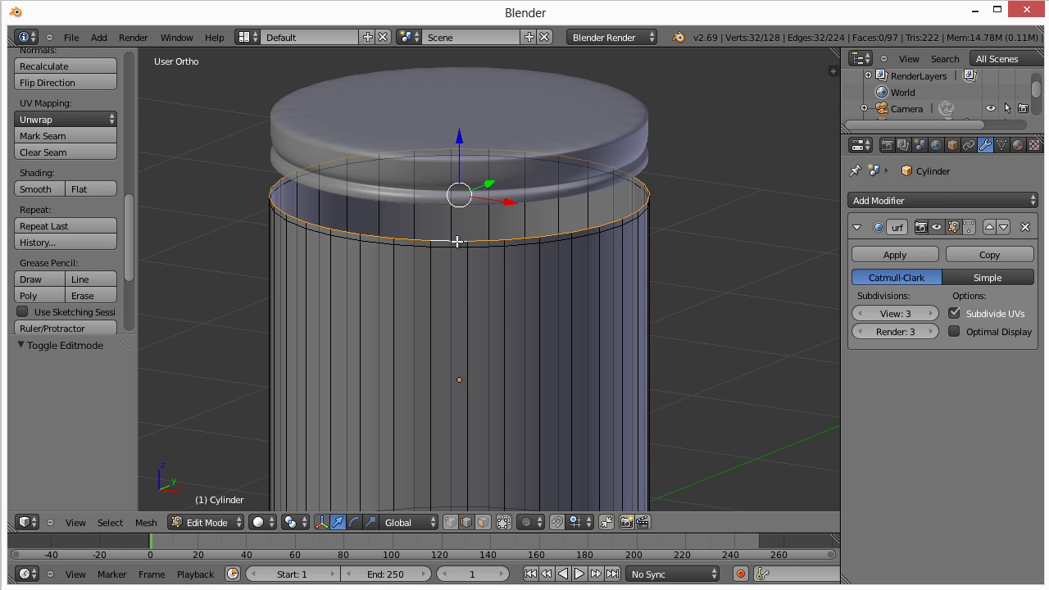
Step: Extrude the top edge loop inward at scale 0.961, and extrude the inner loop 1.46 downward along Z
key("e")
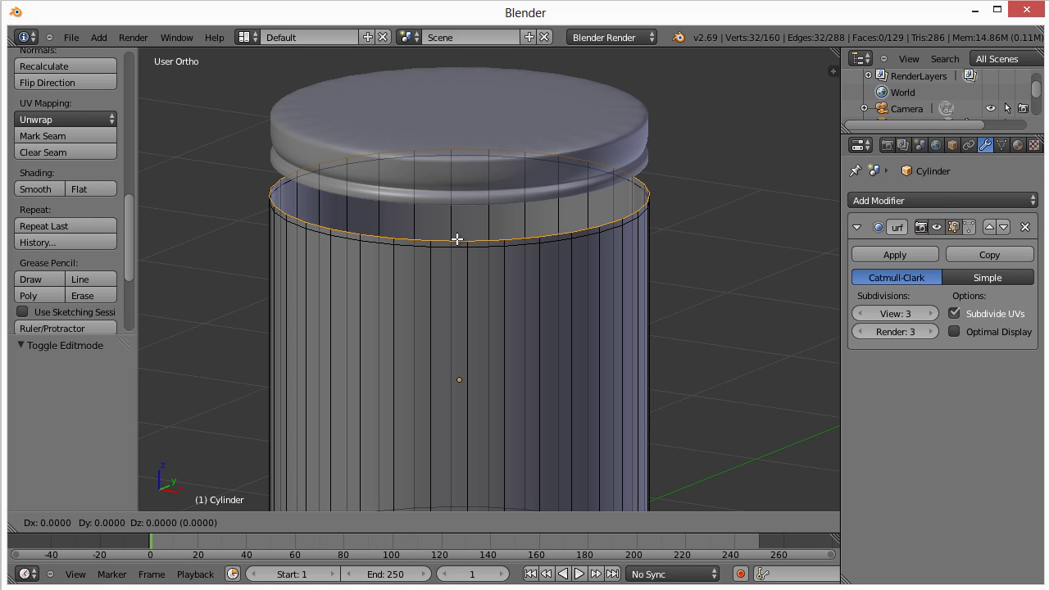
right_click(457, 238)
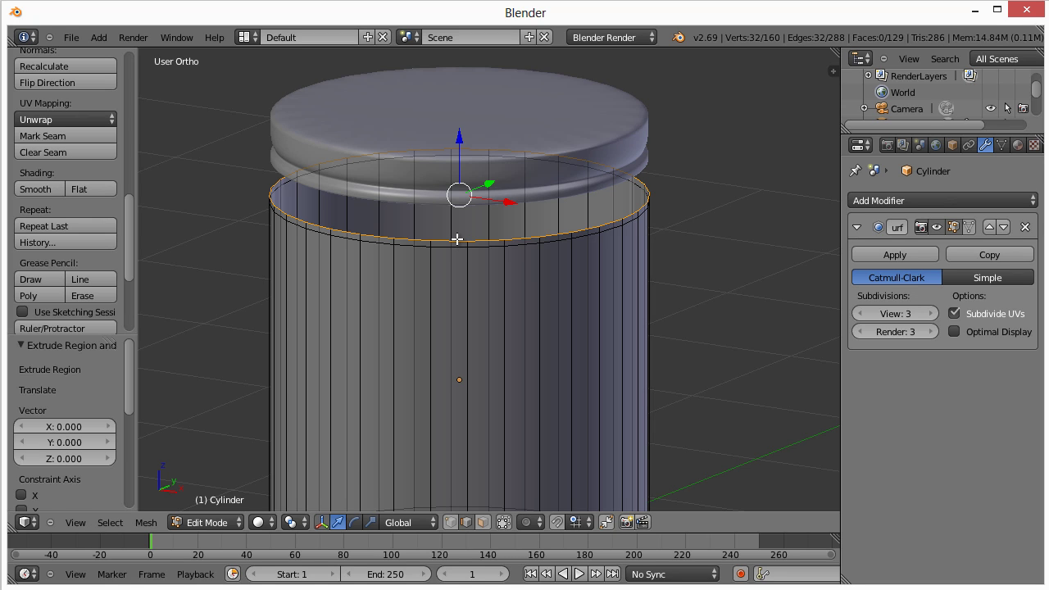
key("s")
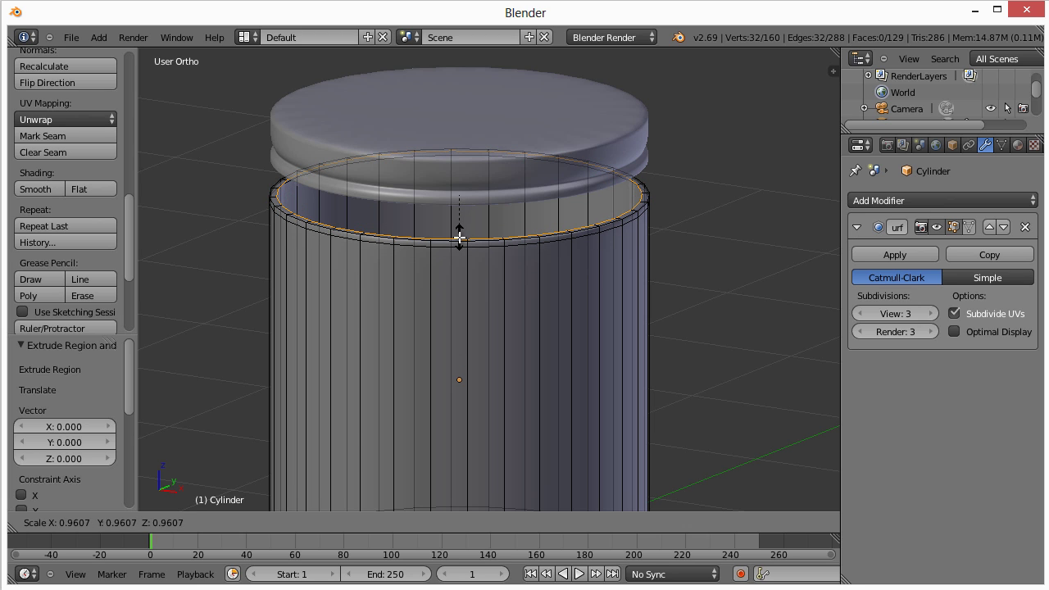
left_click(456, 239)
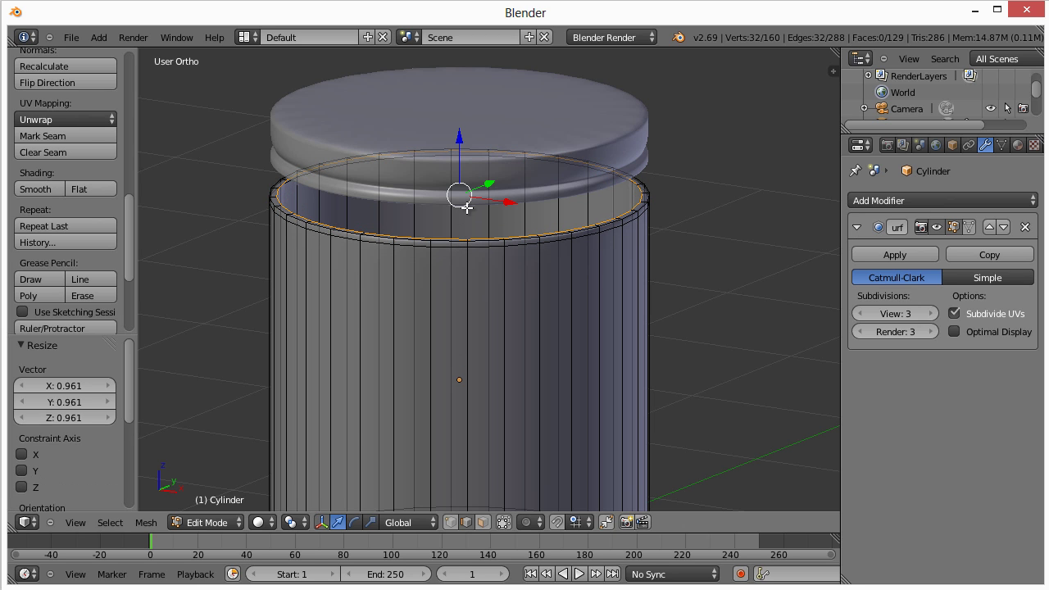
key("e")
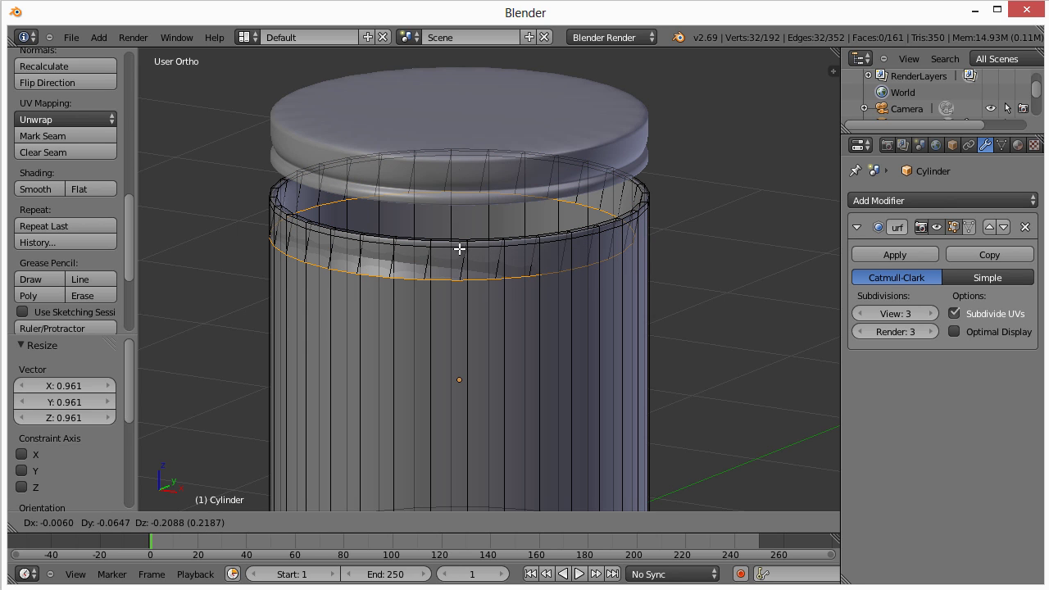
key("z")
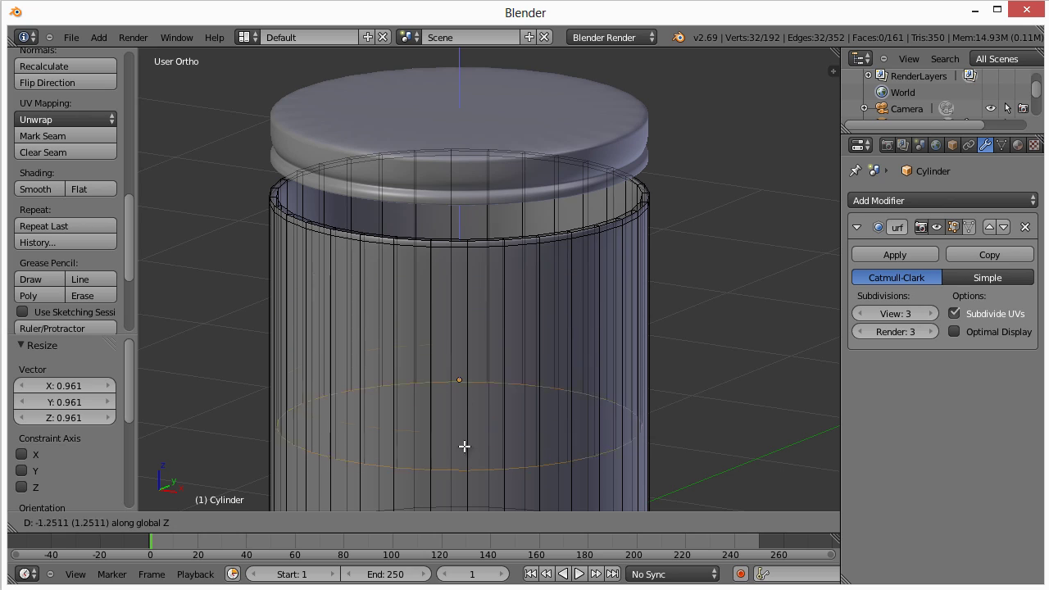
left_click(465, 470)
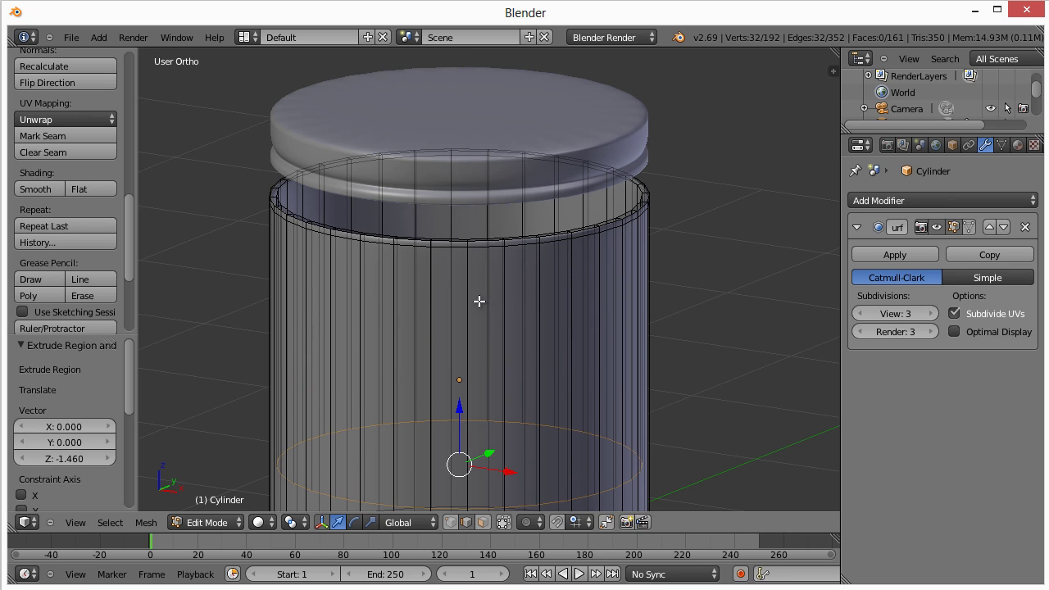
Step: Select the inner edge loop of the jar's rim and extrude it 0.161 upward along Z to form a neck
right_click(451, 261, "alt+shift")
scroll(445, 264, "up", 3)
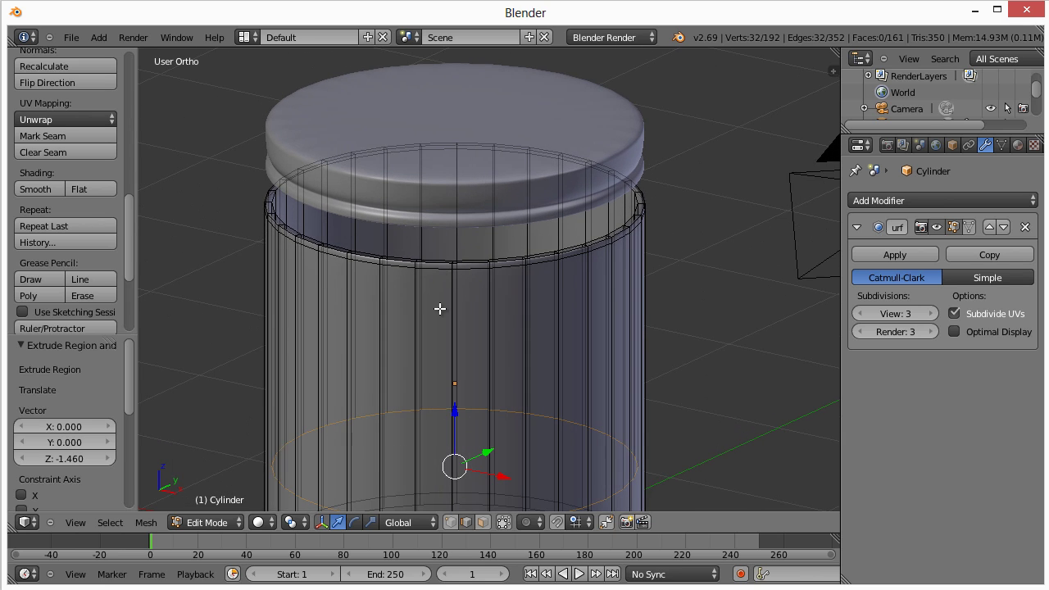
right_click(411, 248)
right_click(411, 249, "alt")
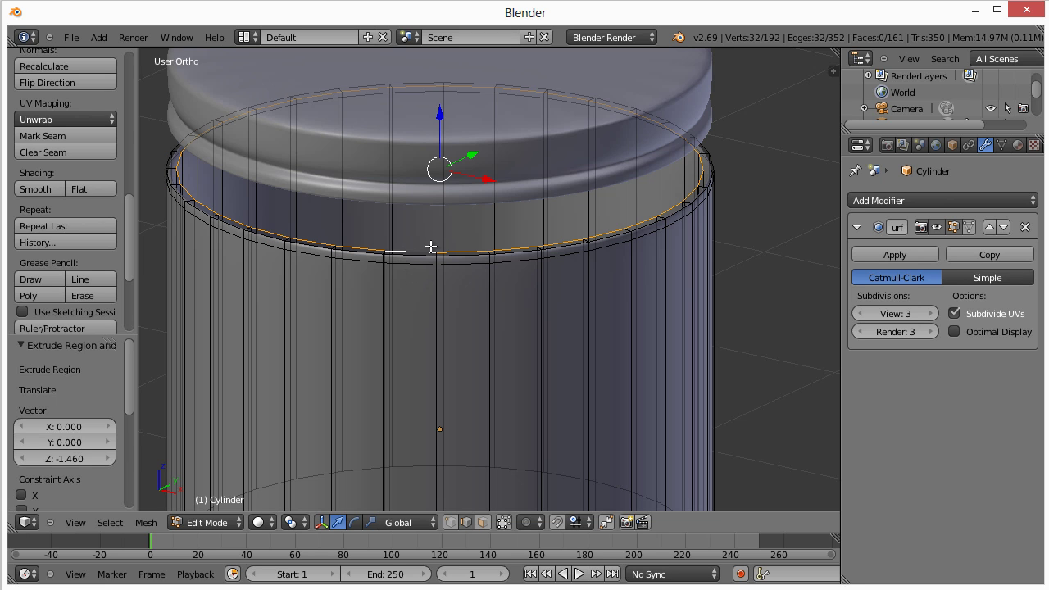
key("e")
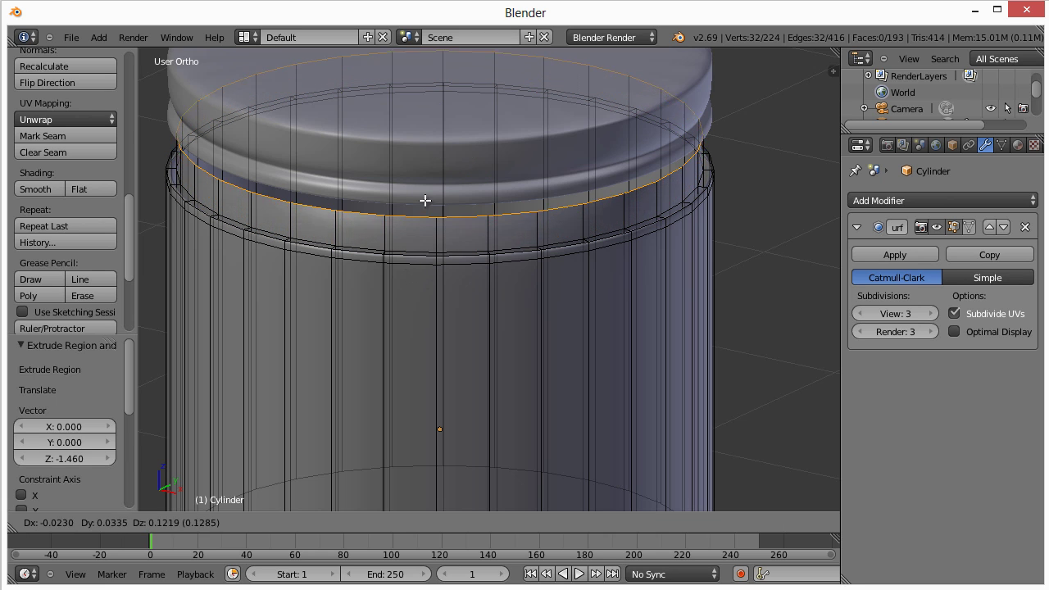
key("z")
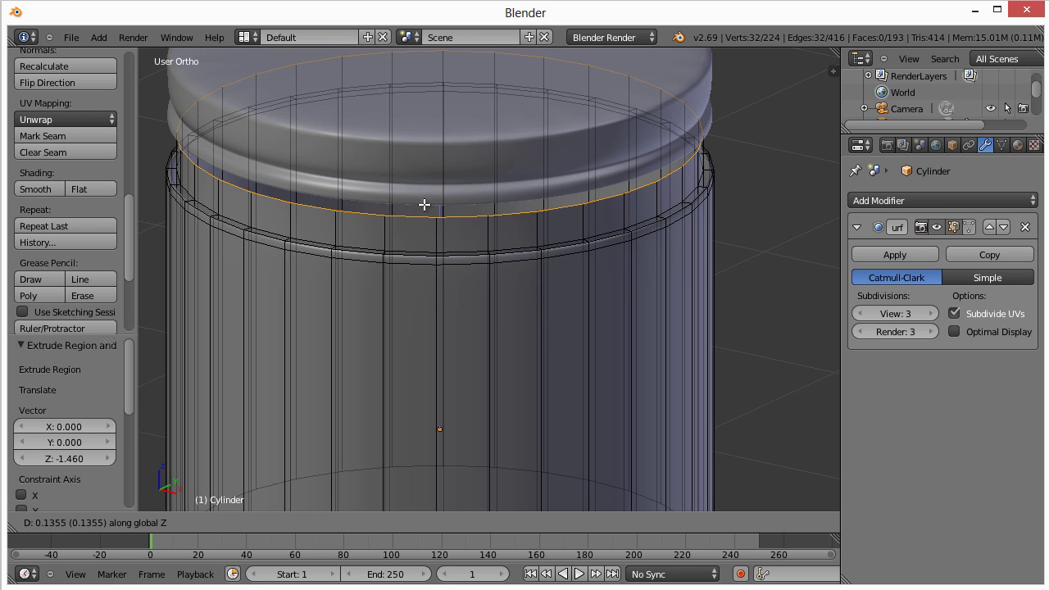
left_click(424, 199)
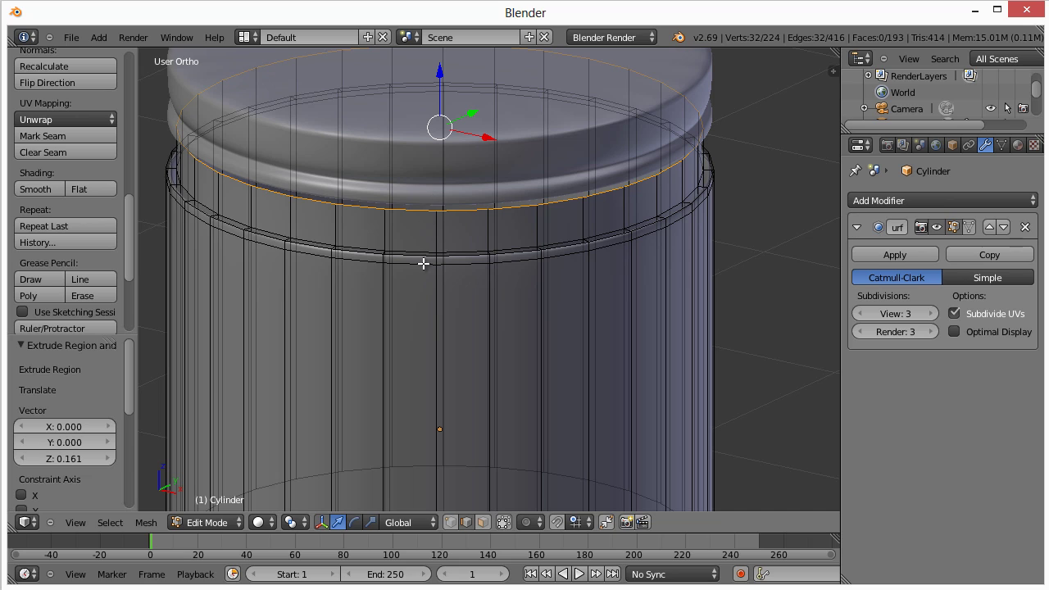
Step: Extrude the neck's top loop inward at scale 0.960, and extrude the resulting loop 1.305 downward along Z
middle_click_drag(424, 264, 424, 213)
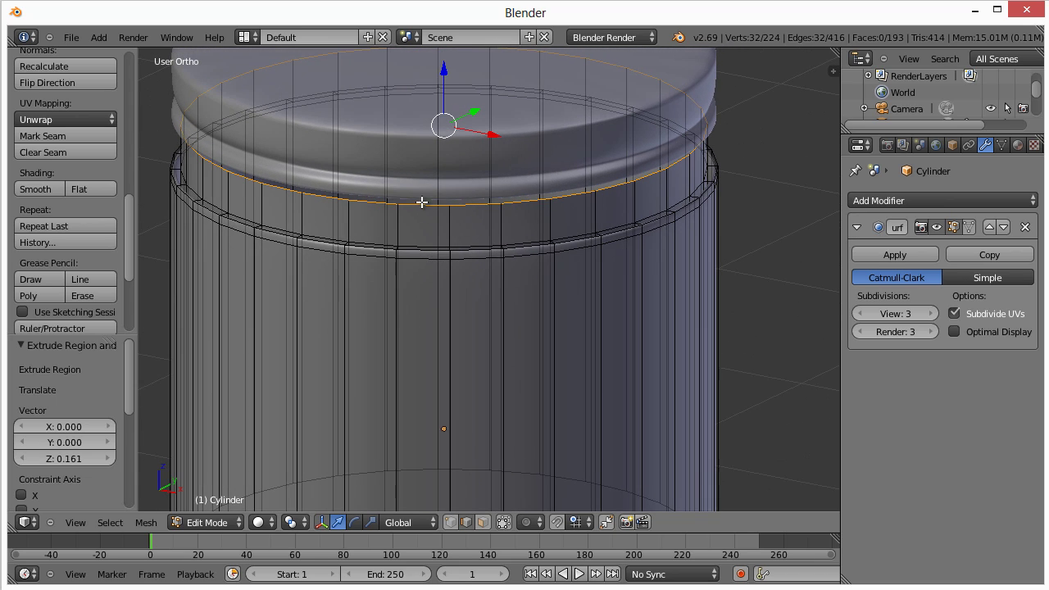
key("e")
right_click(421, 202)
key("s")
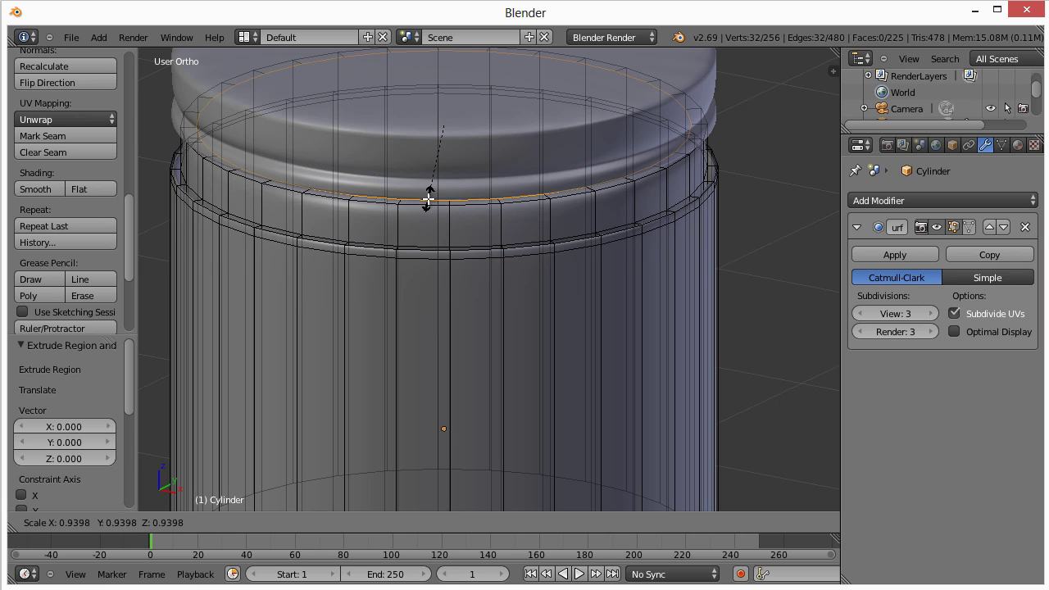
left_click(422, 200)
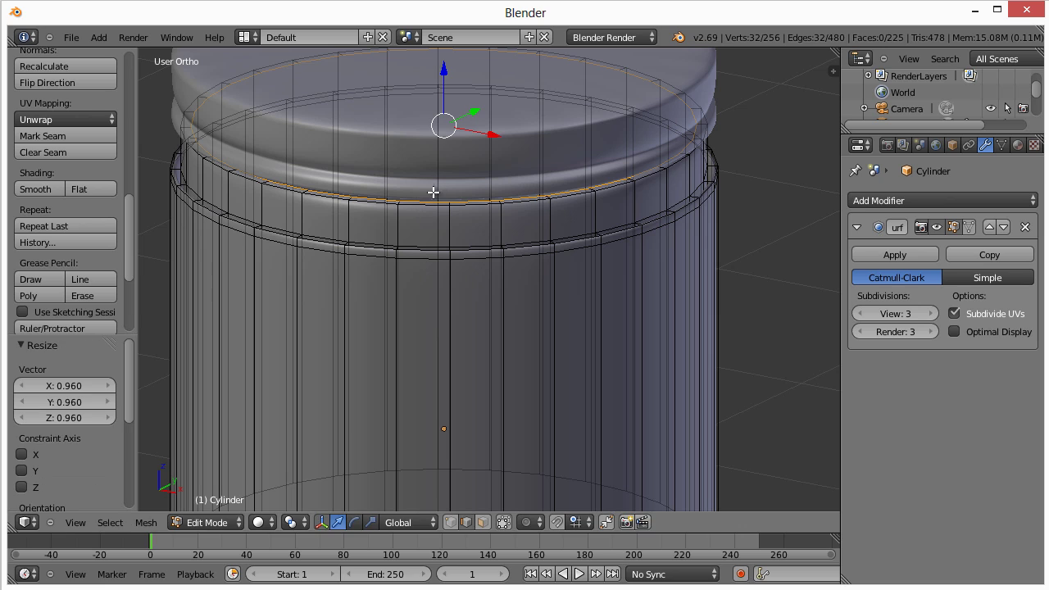
key("e")
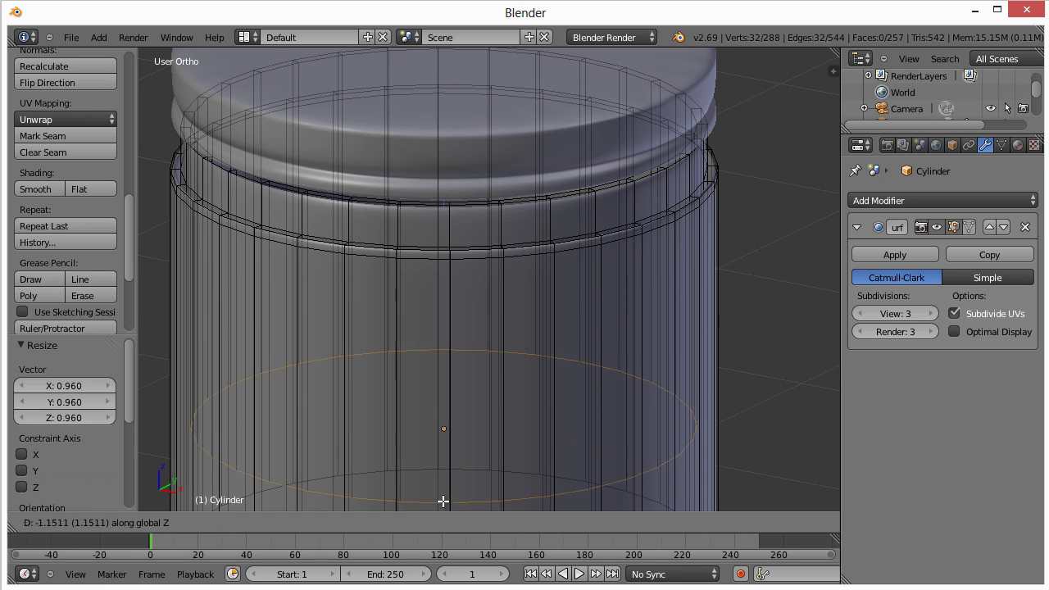
left_click(449, 514)
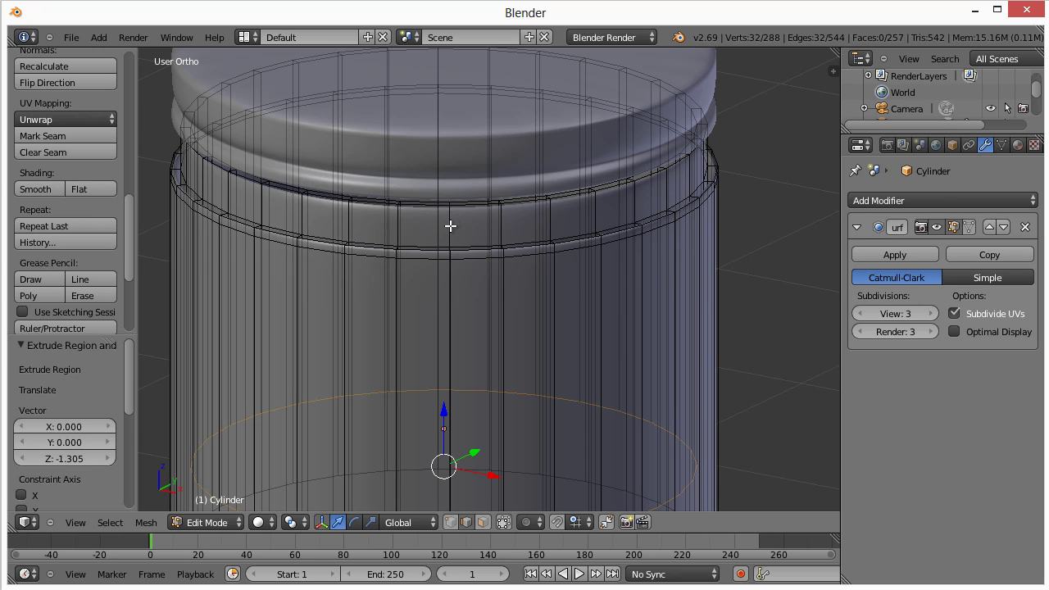
Step: Add a horizontal loop cut around the middle of the neck and rotate it about -3.73° to tilt it
key("ctrl+r")
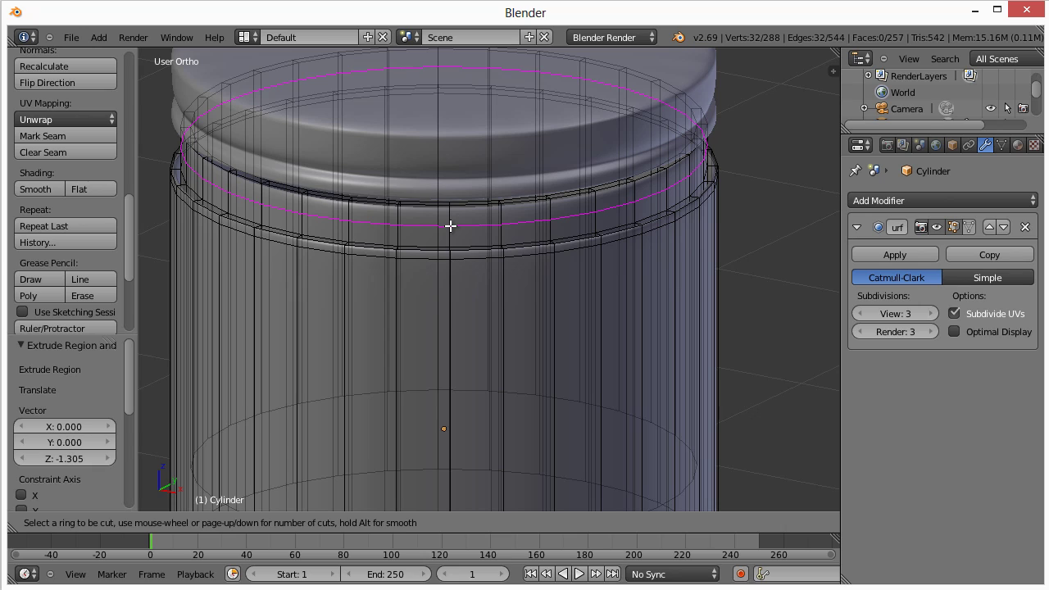
left_click(450, 225)
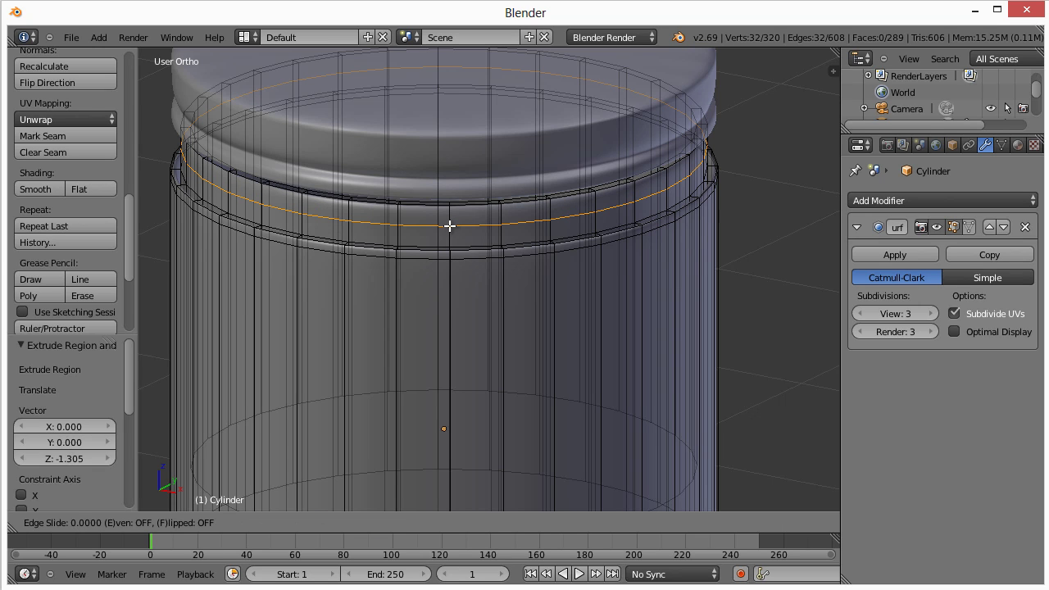
left_click(452, 226)
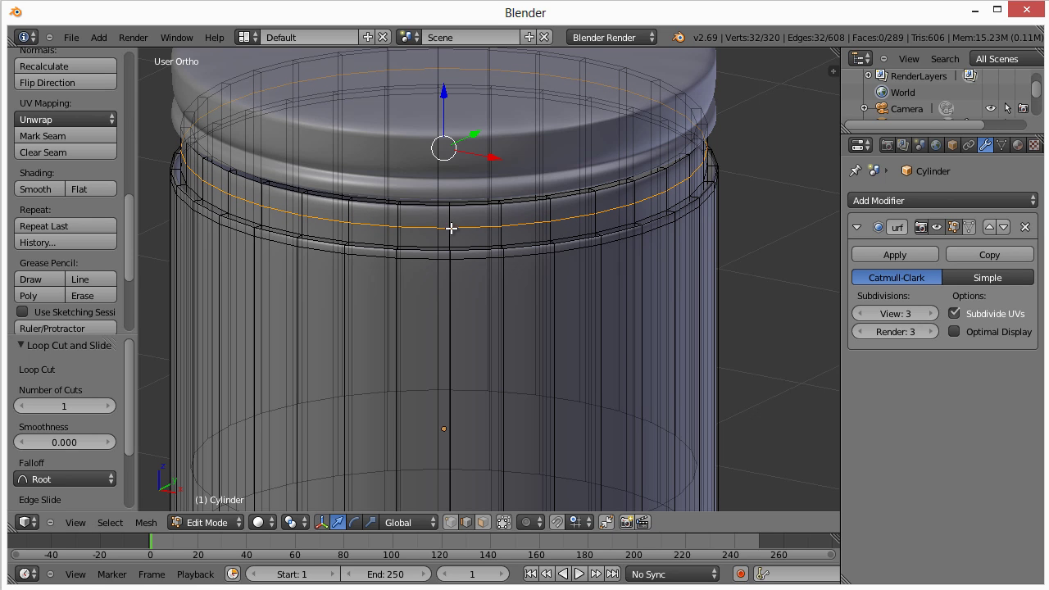
key("r")
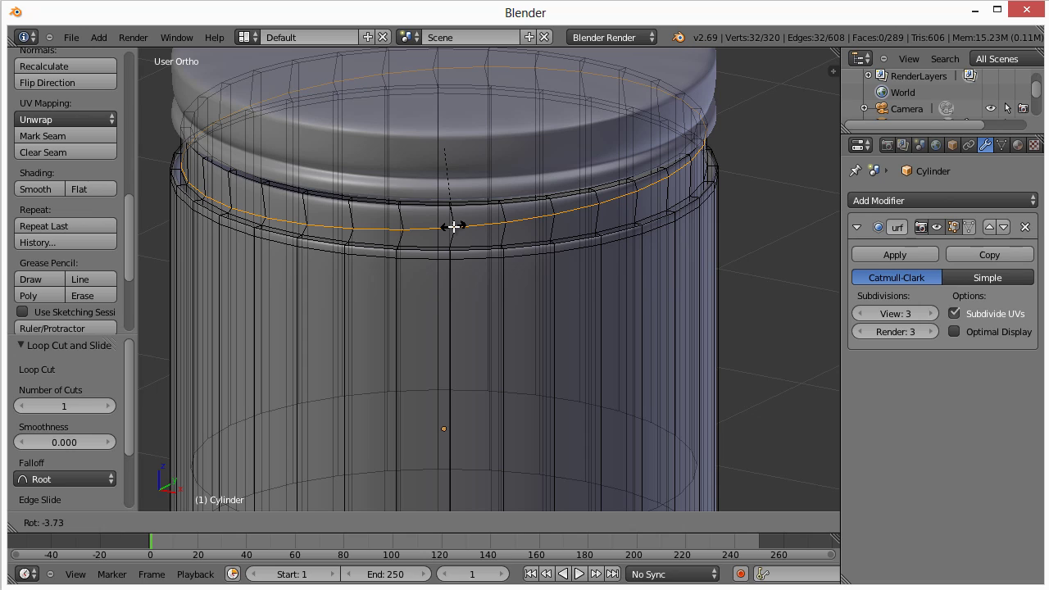
left_click(453, 226)
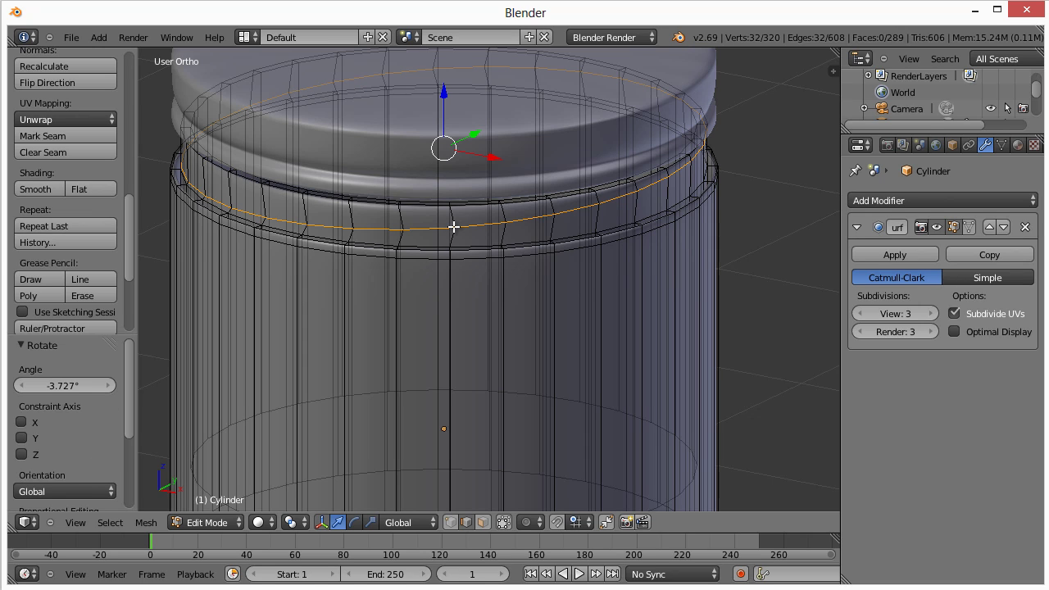
Step: Add a loop cut midway between the neck's tilted loop and its top edge
key("ctrl+r")
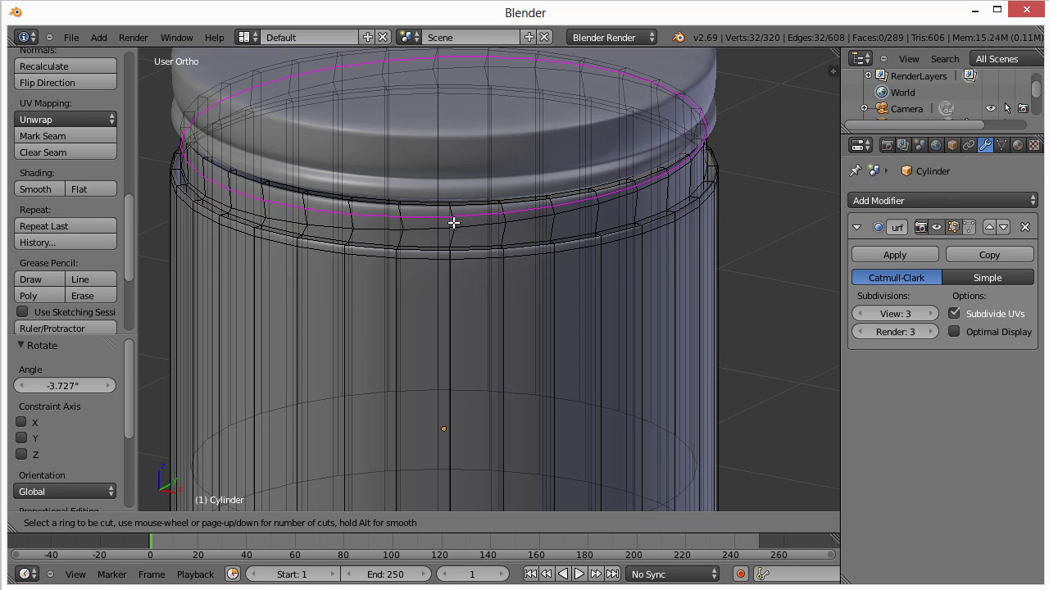
left_click(454, 222)
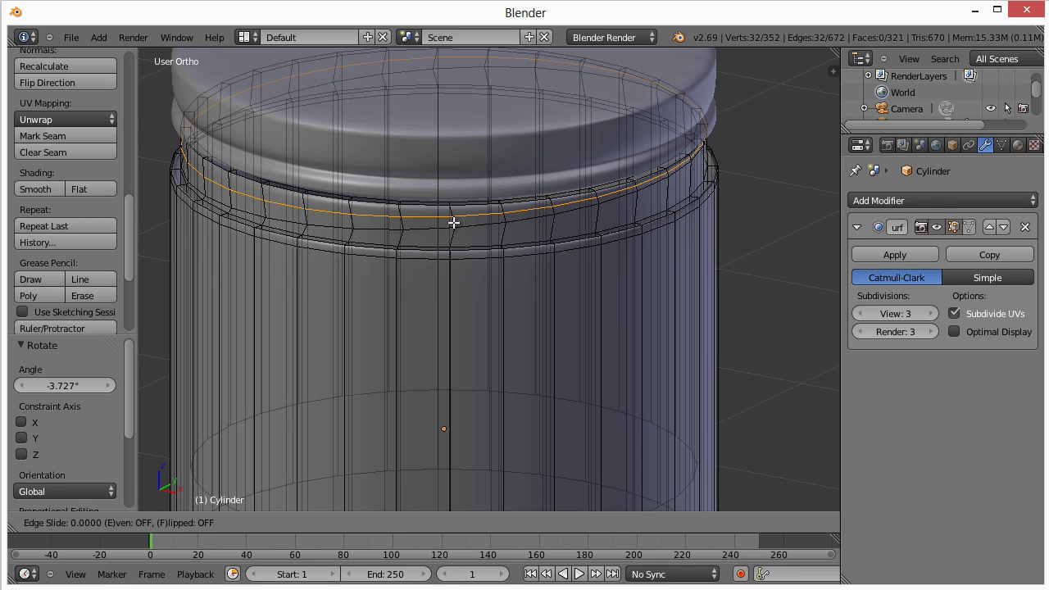
left_click(453, 223)
Step: Add a loop cut between the neck's tilted loop and the loop above it, and scale it by 1.018 into a thread ridge
key("ctrl+r")
left_click(454, 222)
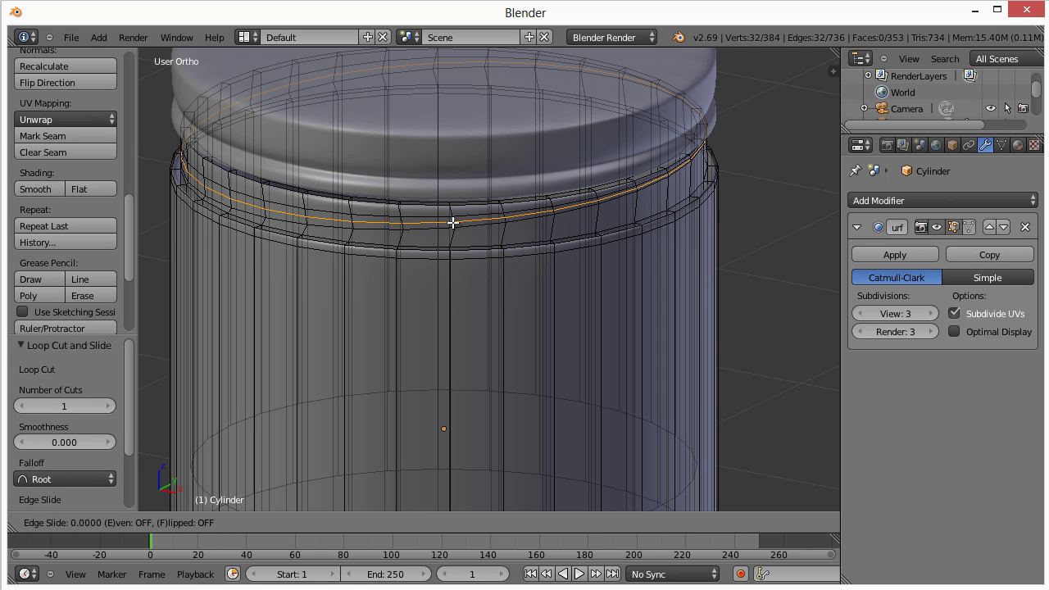
left_click(453, 222)
key("s")
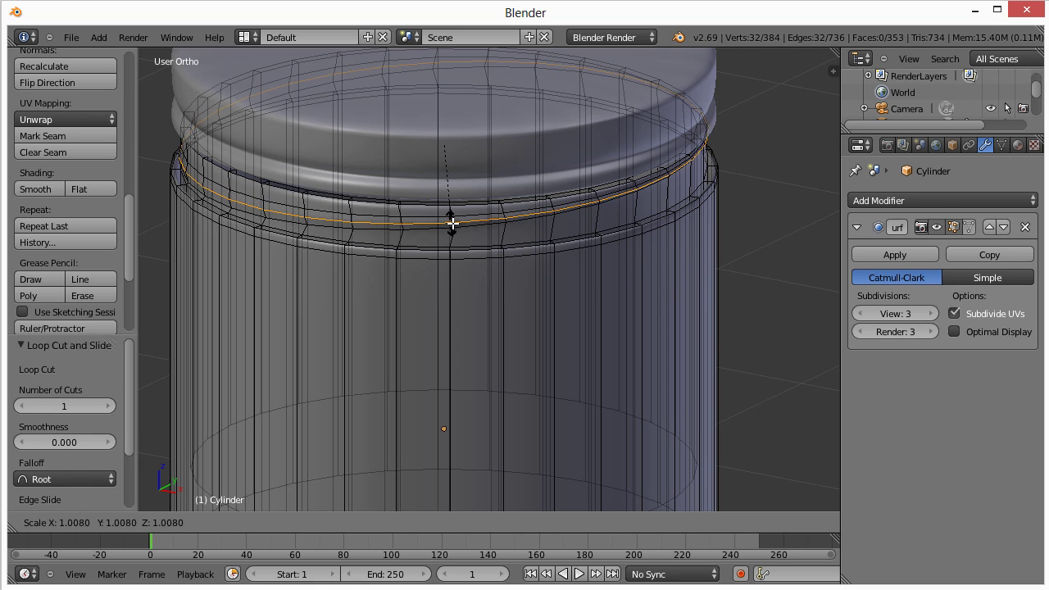
left_click(461, 222)
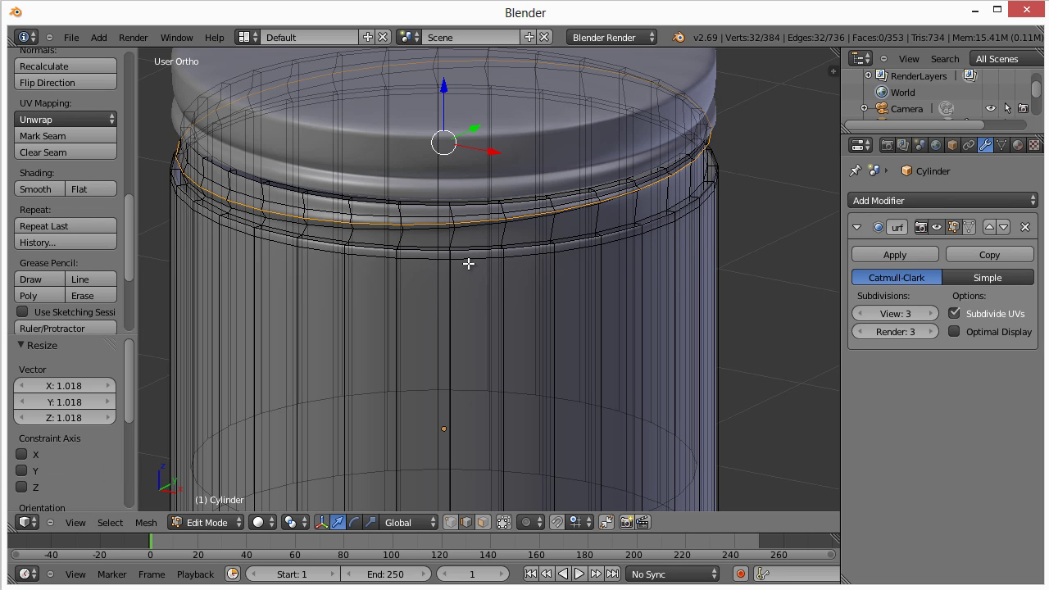
middle_click_drag(468, 263, 484, 229)
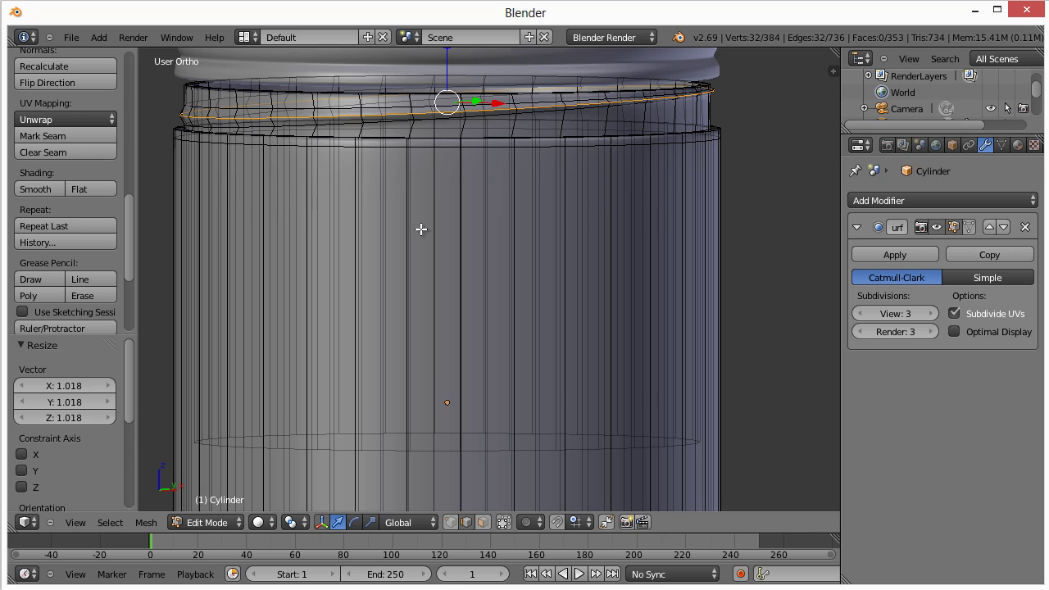
scroll(421, 228, "down", 1)
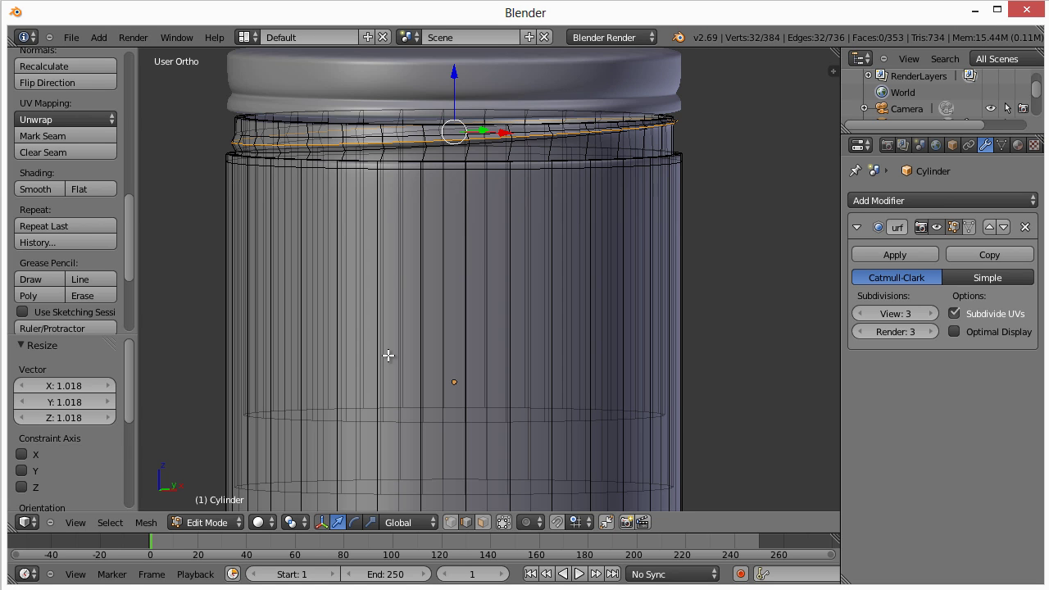
key("Tab")
scroll(459, 301, "down", 5)
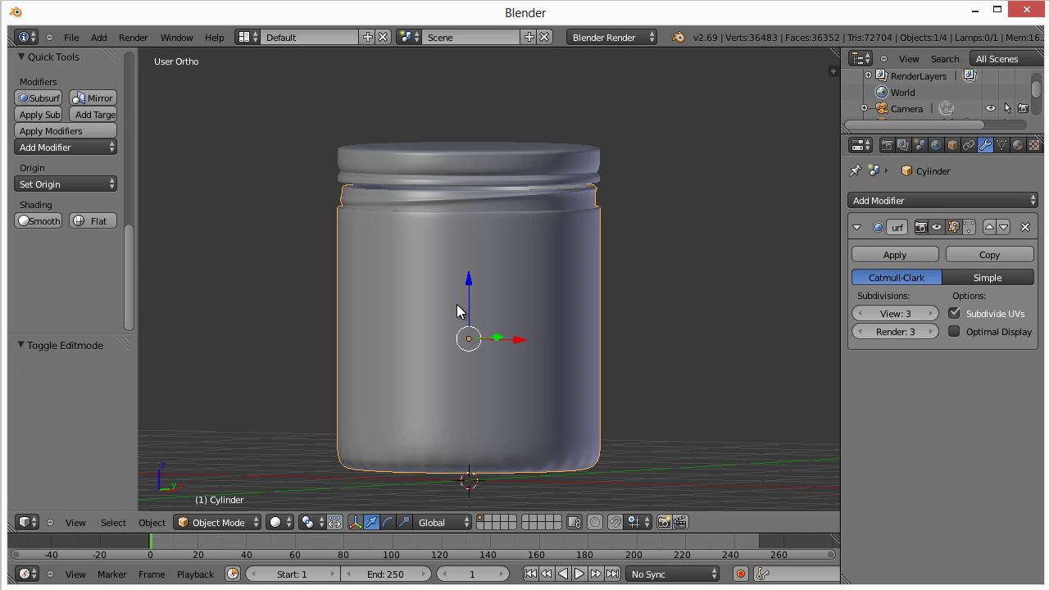
Step: Select the lid and lower it 0.196 along Z onto the jar's neck
key("KP_Decimal")
middle_click_drag(518, 348, 484, 227)
right_click(487, 199)
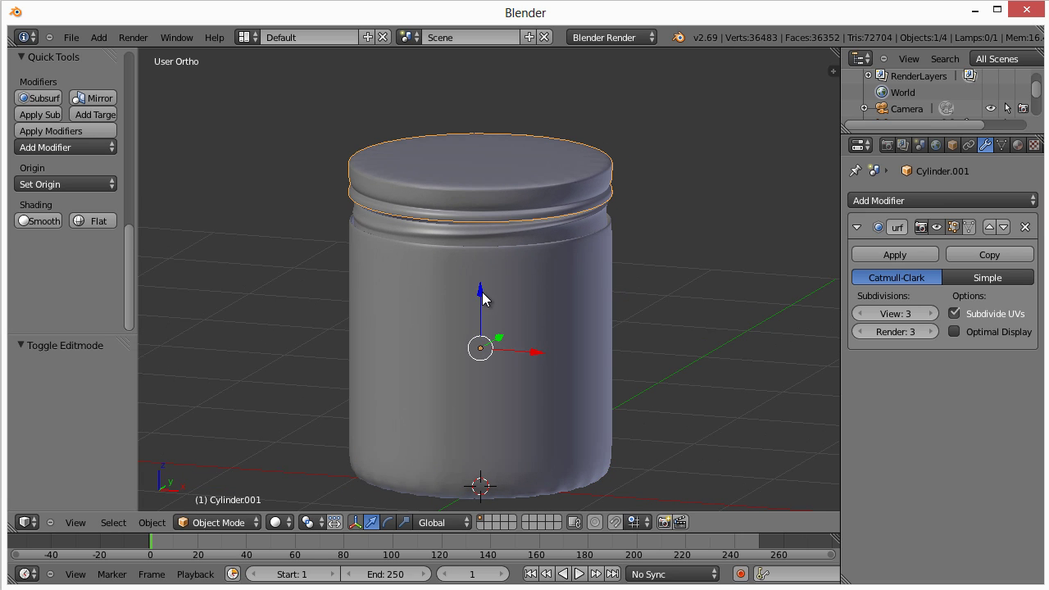
left_click_drag(480, 291, 482, 321)
middle_click_drag(482, 321, 638, 295)
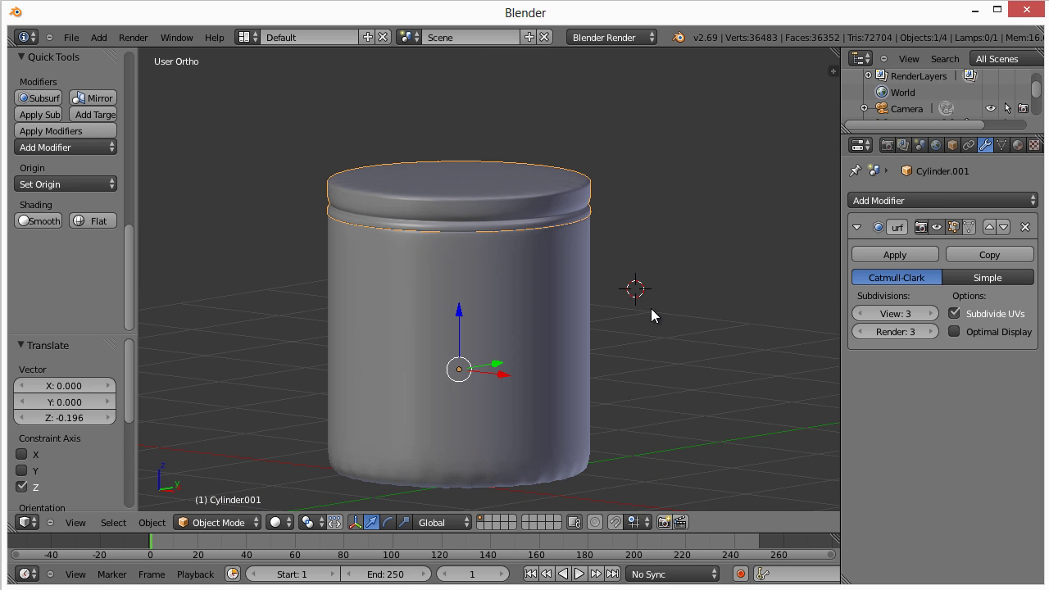
Step: Raise the lid 0.244 along Z to expose the threaded neck, and lower it back onto the jar
right_click(542, 369)
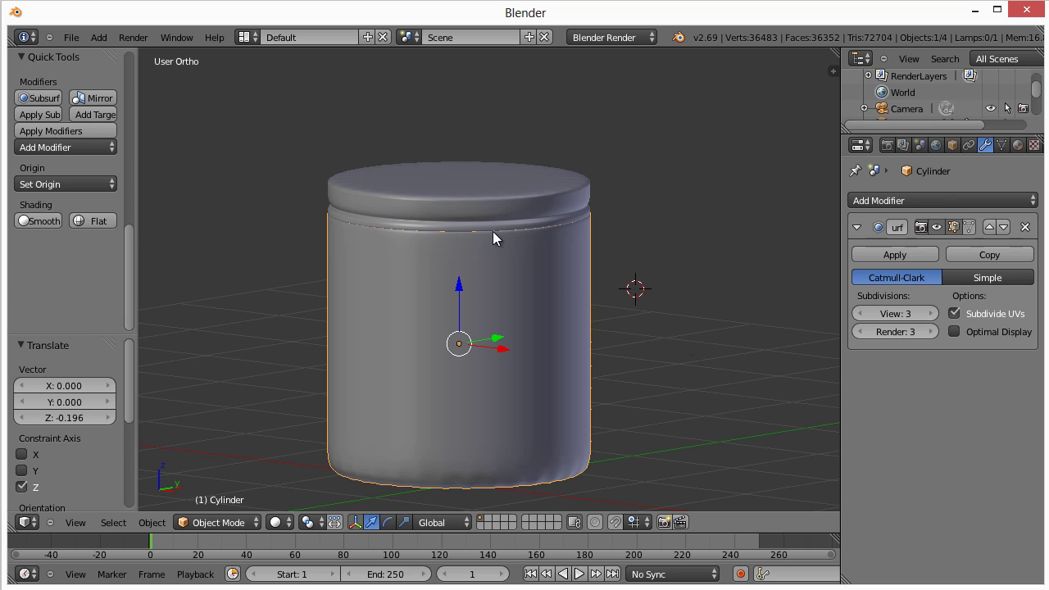
right_click(444, 214)
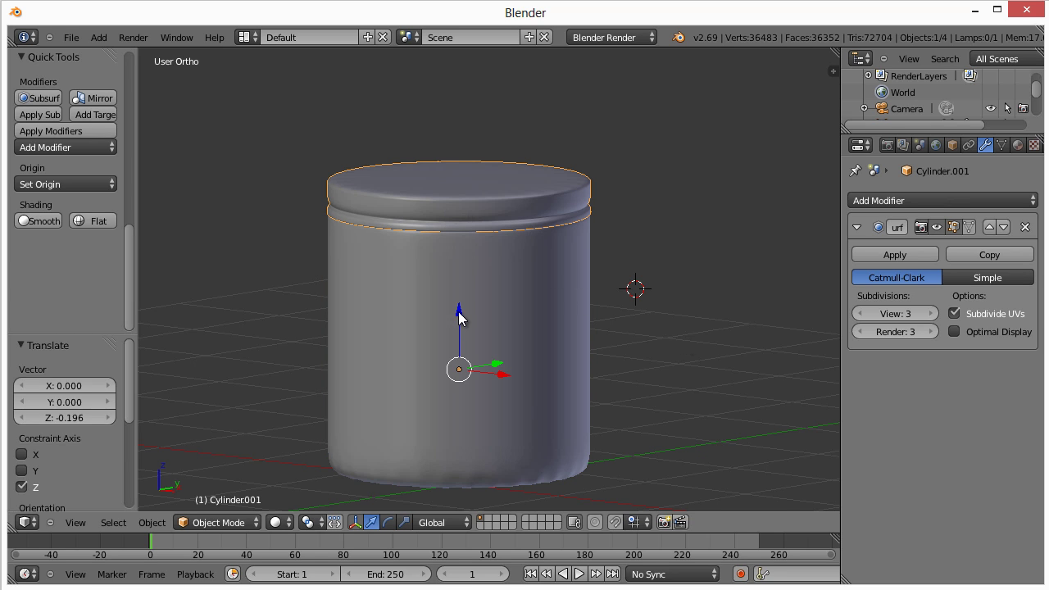
left_click_drag(459, 312, 461, 280)
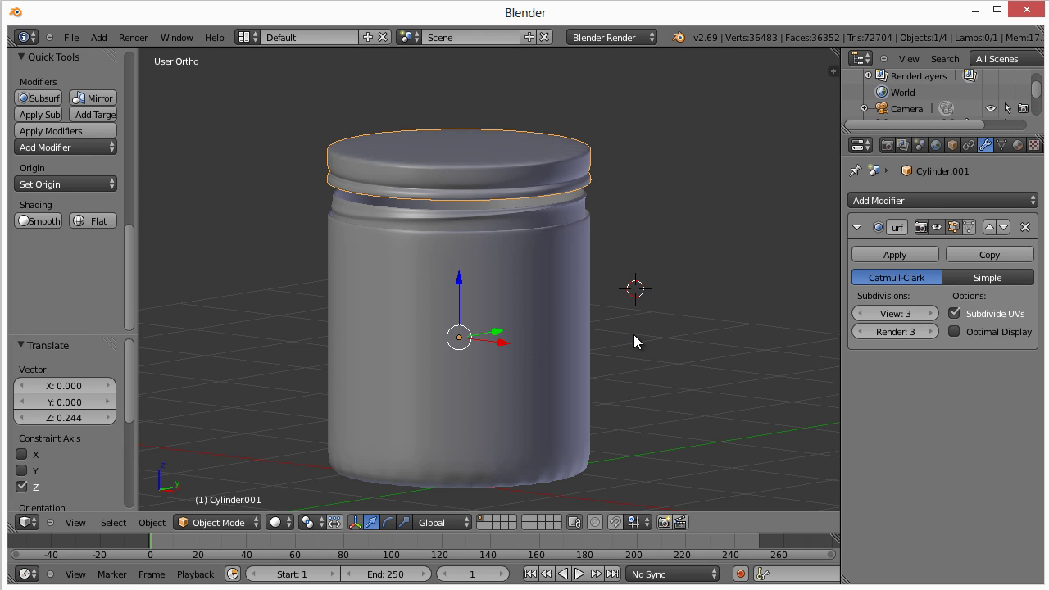
left_click_drag(459, 280, 454, 309)
mouse_move(455, 327)
middle_mouse_down()
mouse_move(513, 309)
mouse_move(427, 300)
mouse_move(440, 332)
mouse_move(457, 335)
middle_mouse_up()
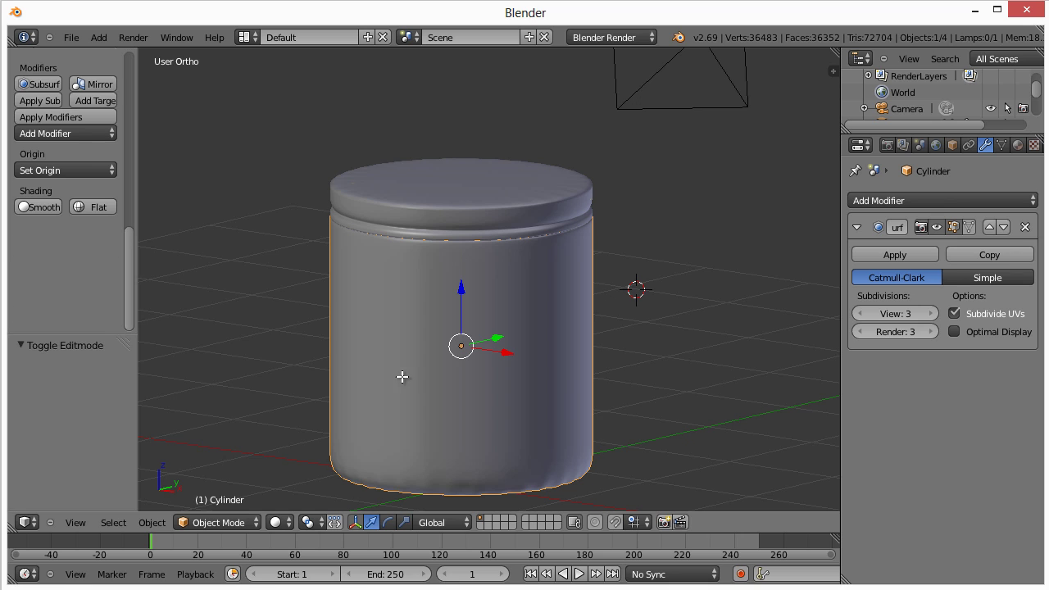
Step: Add a horizontal loop cut to the jar body's outer wall and slide it down close to the base to sharpen the bottom edge
key("Tab")
scroll(436, 422, "up", 3)
scroll(450, 431, "down", 3)
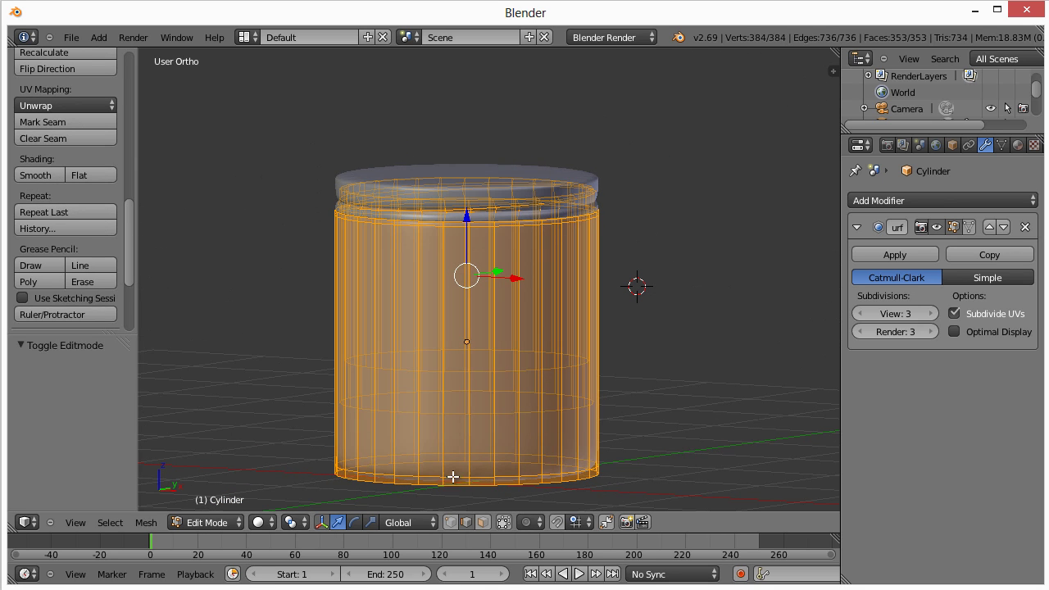
key("a")
key("ctrl+r")
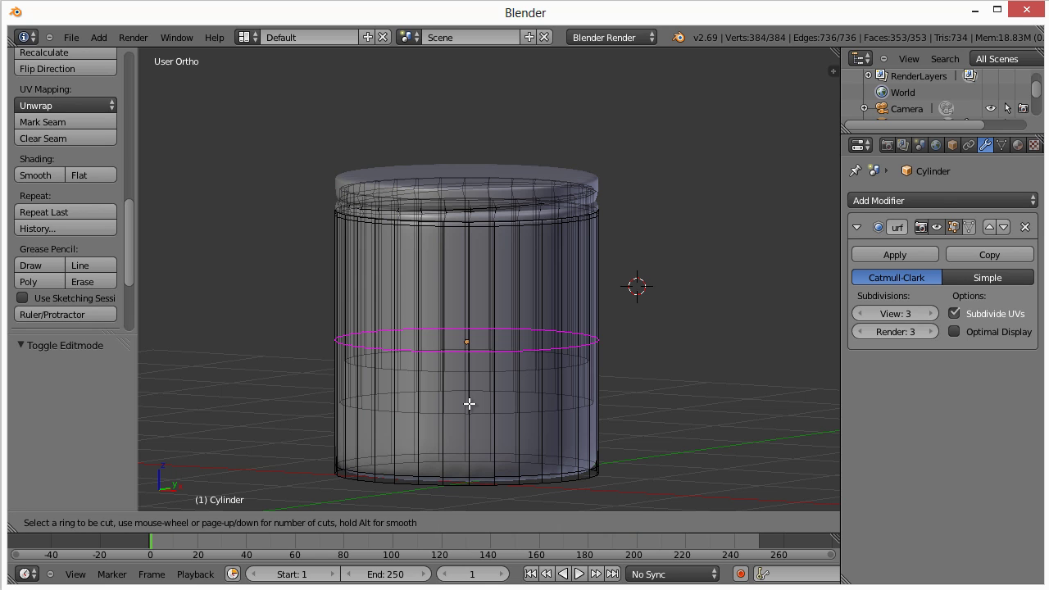
left_click(468, 404)
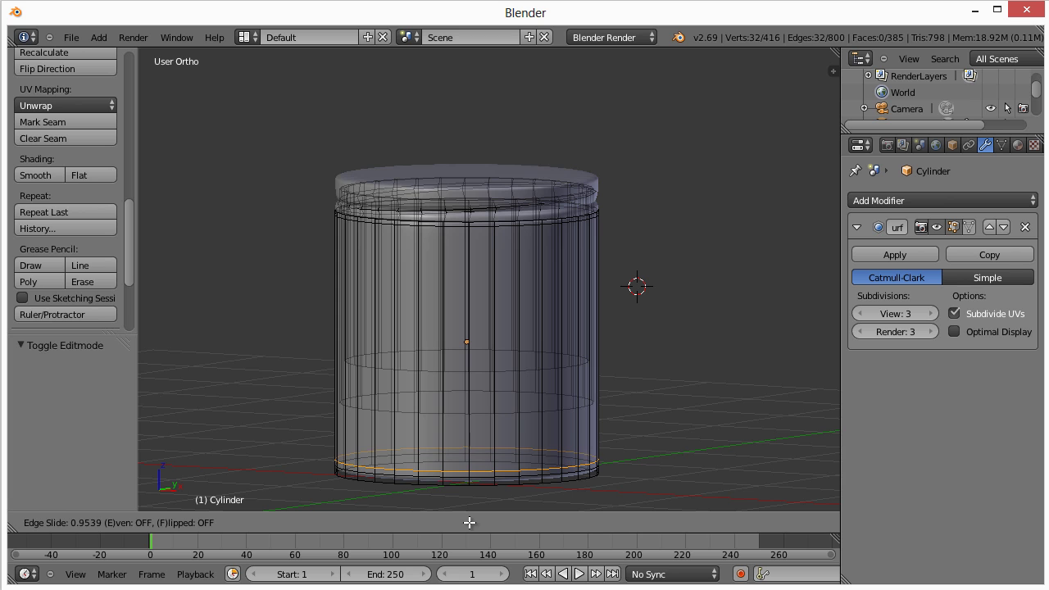
left_click(503, 521)
middle_click_drag(531, 466, 504, 488)
key("Tab")
Step: Switch the viewport to perspective and frame the whole closed jar from slightly above
middle_click_drag(504, 421, 495, 391)
key("KP_5")
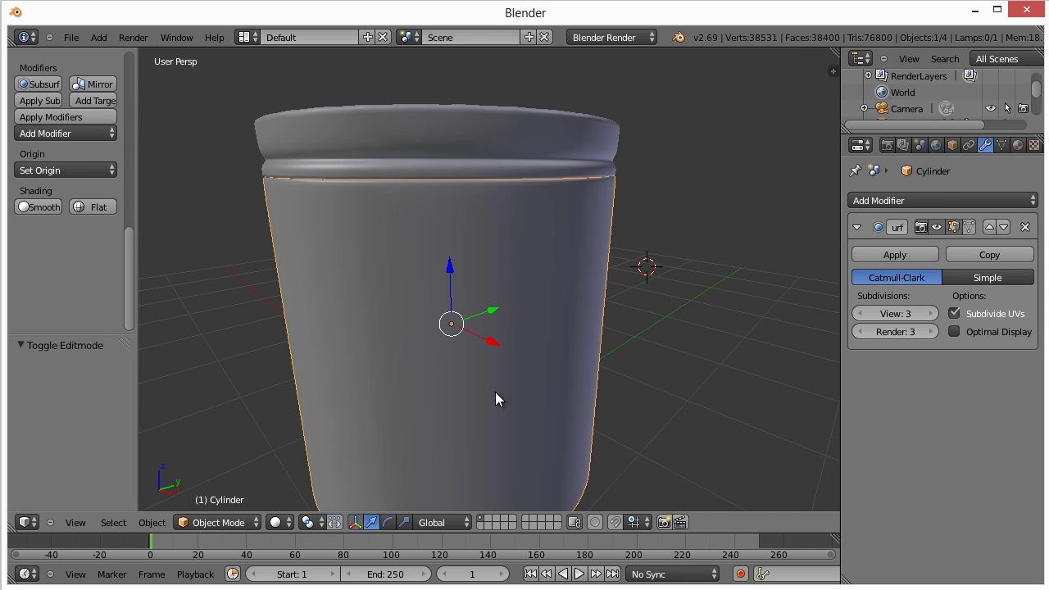
scroll(495, 392, "down", 3)
middle_click_drag(441, 449, 432, 420)
scroll(473, 442, "down", 2)
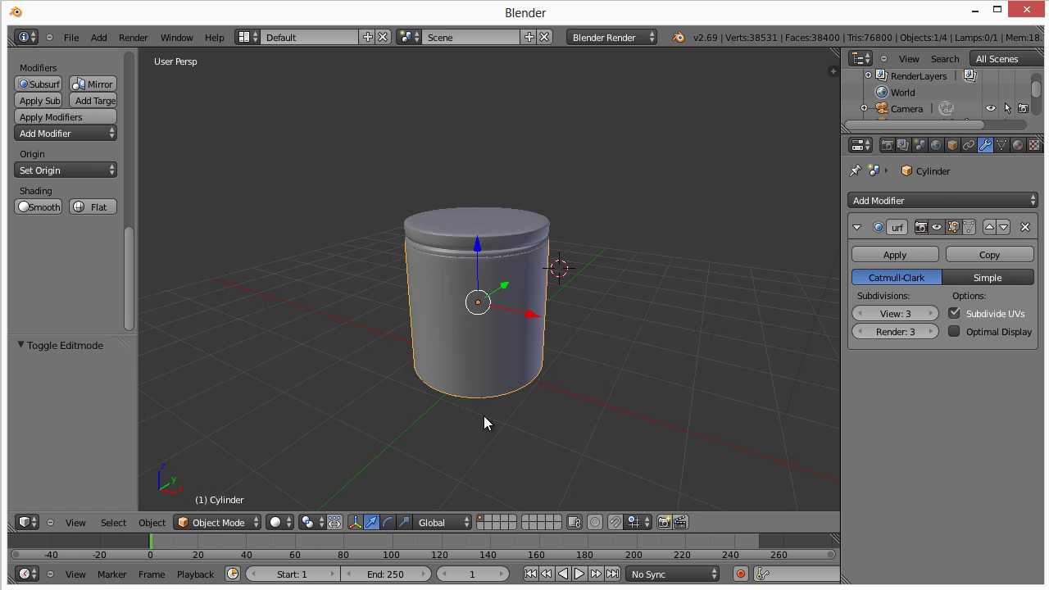
scroll(484, 416, "up", 4)
scroll(486, 415, "down", 3)
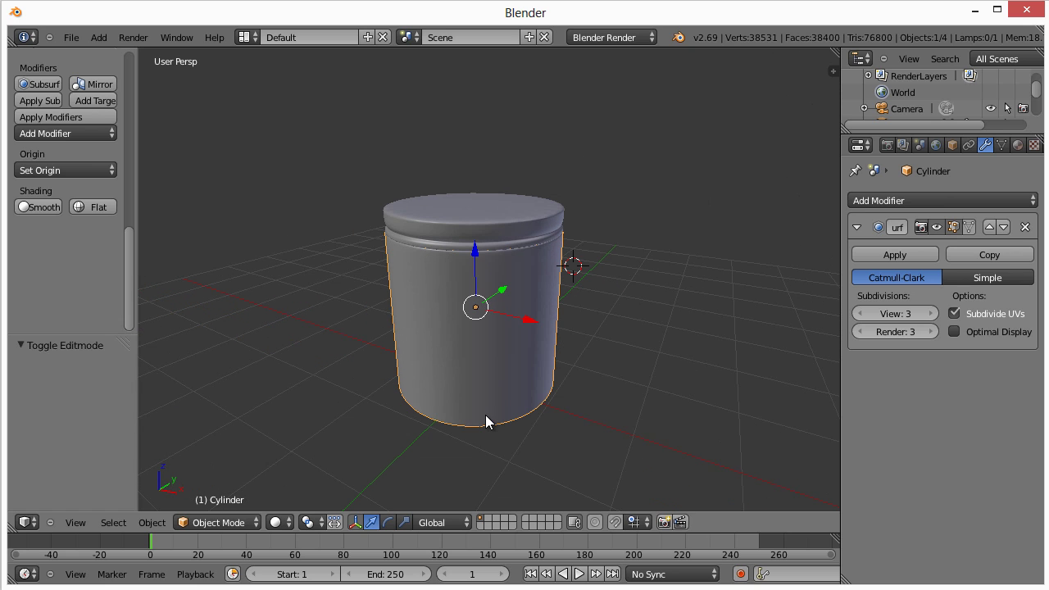
Step: Set the render engine to Cycles Render and the compute device to GPU Compute
left_click(889, 144)
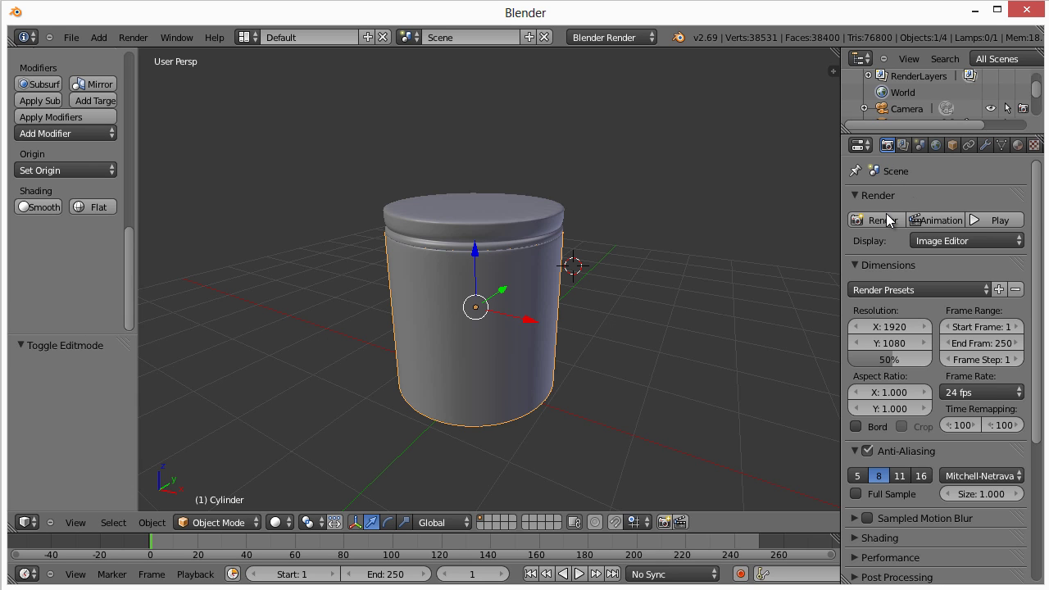
left_click(609, 36)
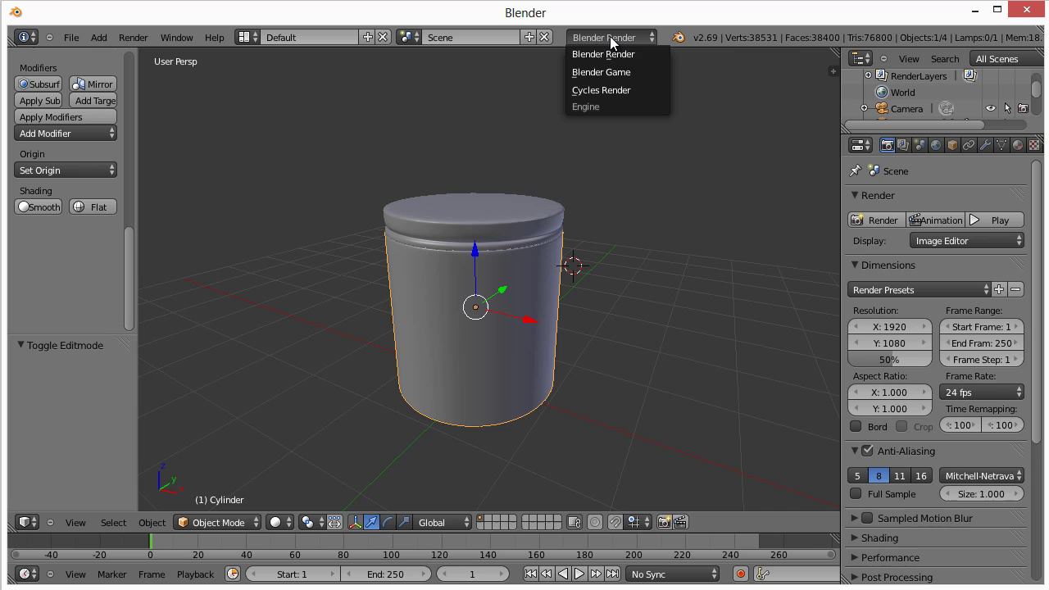
left_click(598, 89)
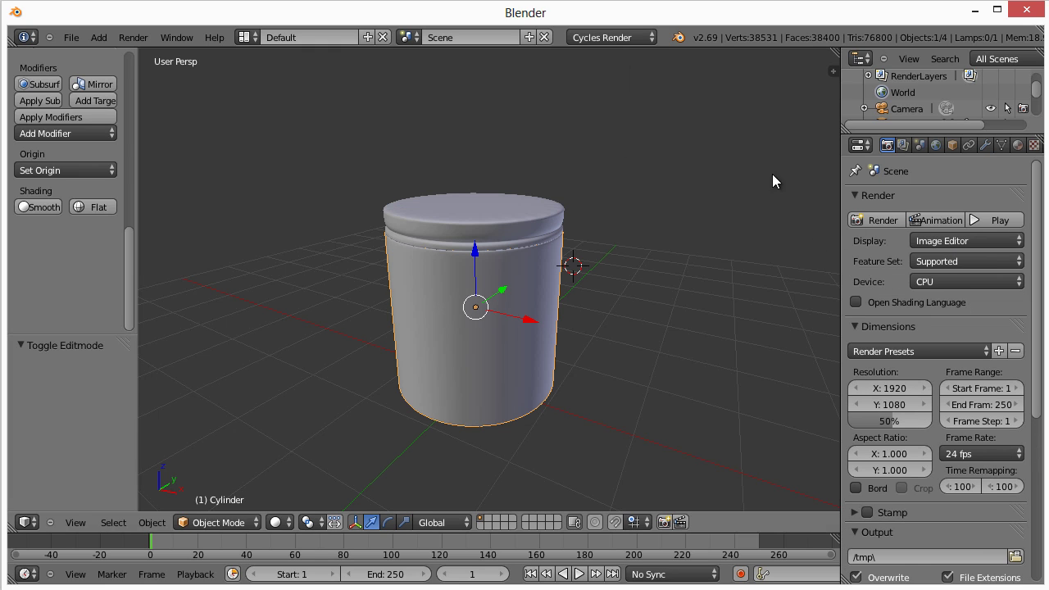
left_click(948, 281)
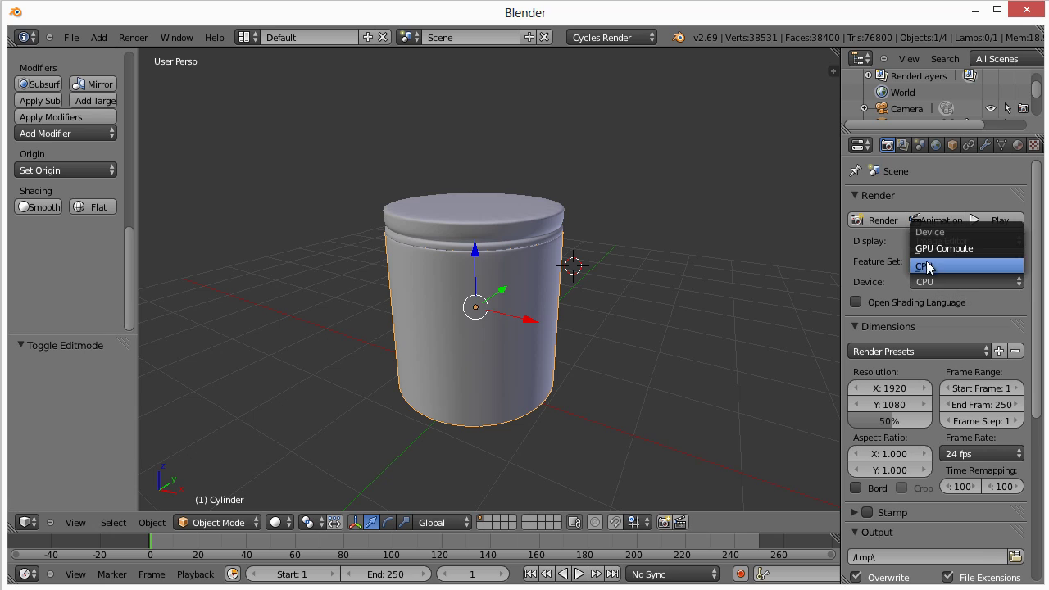
left_click(930, 248)
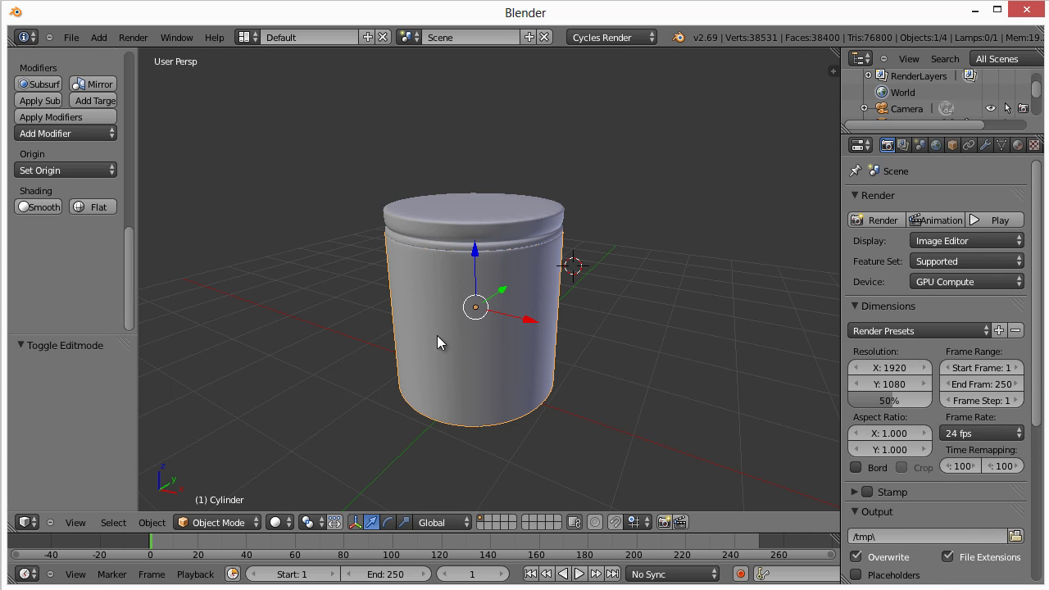
Step: Expand the render sampling settings and preview the jar with Rendered viewport shading
scroll(895, 395, "down", 8)
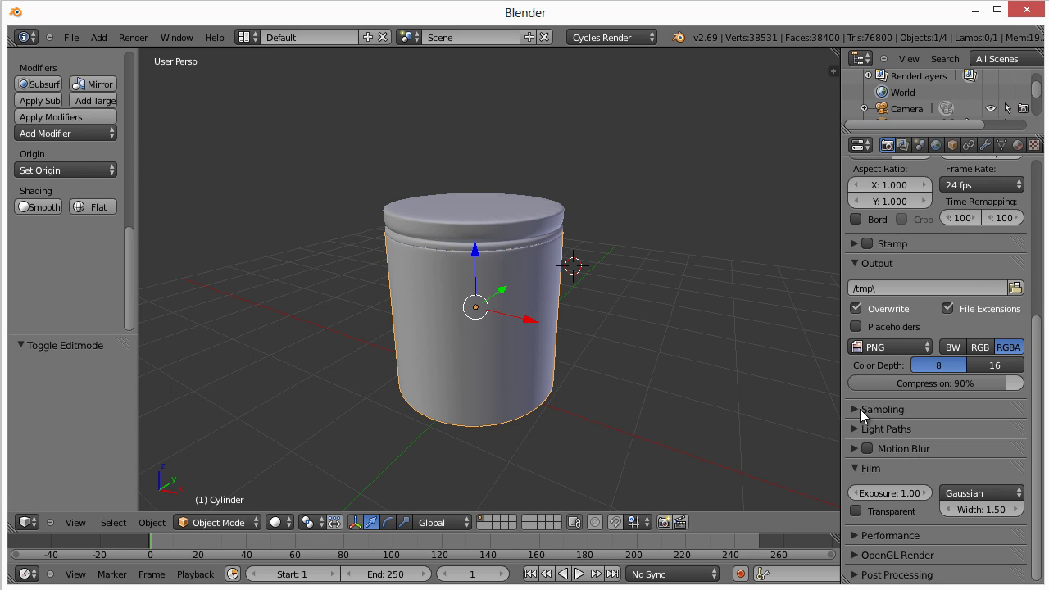
left_click(860, 409)
left_click(859, 409)
left_click(860, 409)
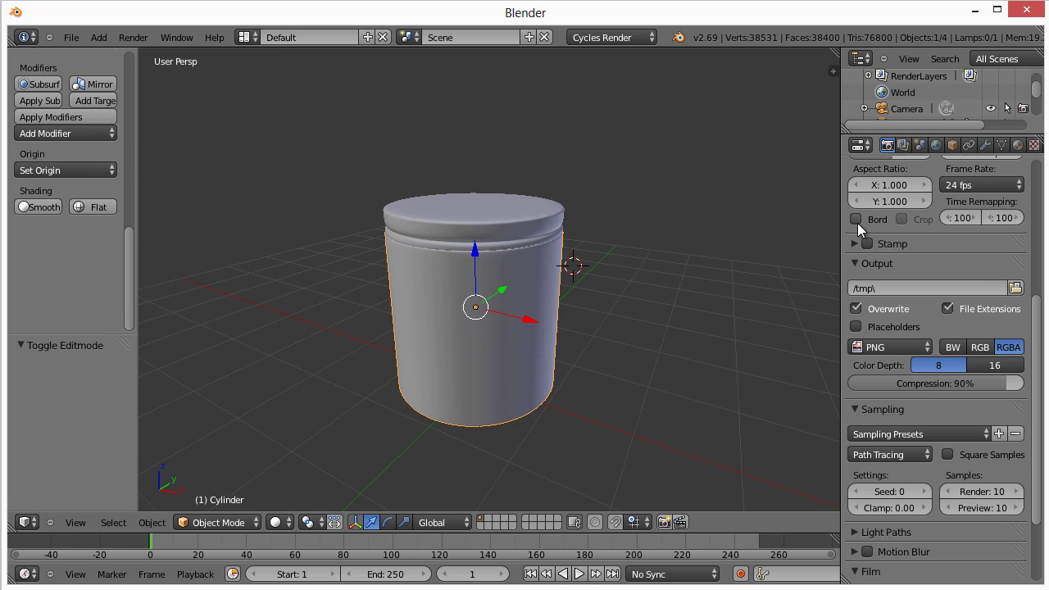
left_click(280, 522)
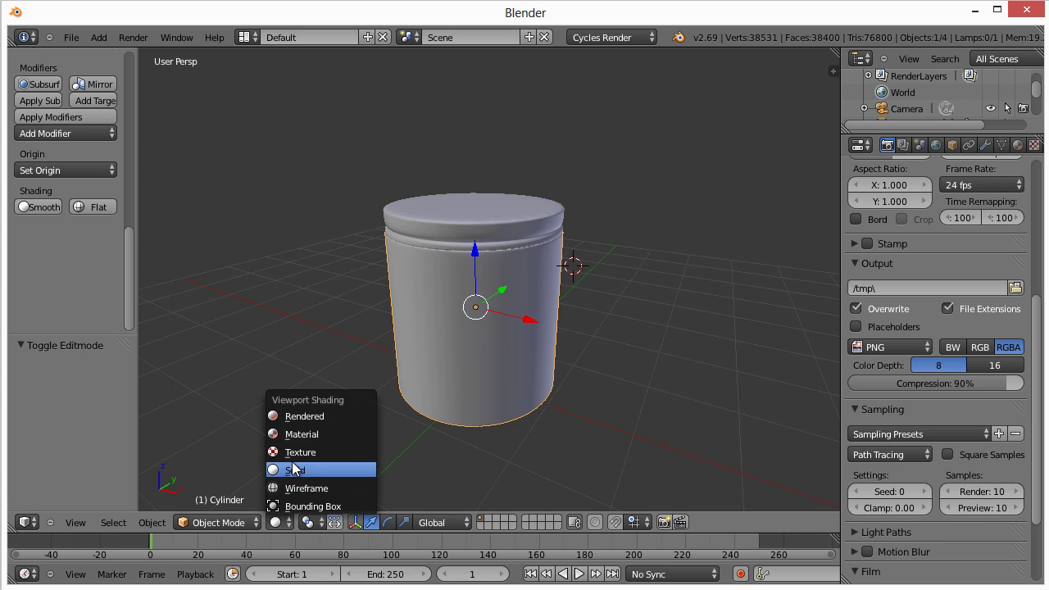
left_click(297, 414)
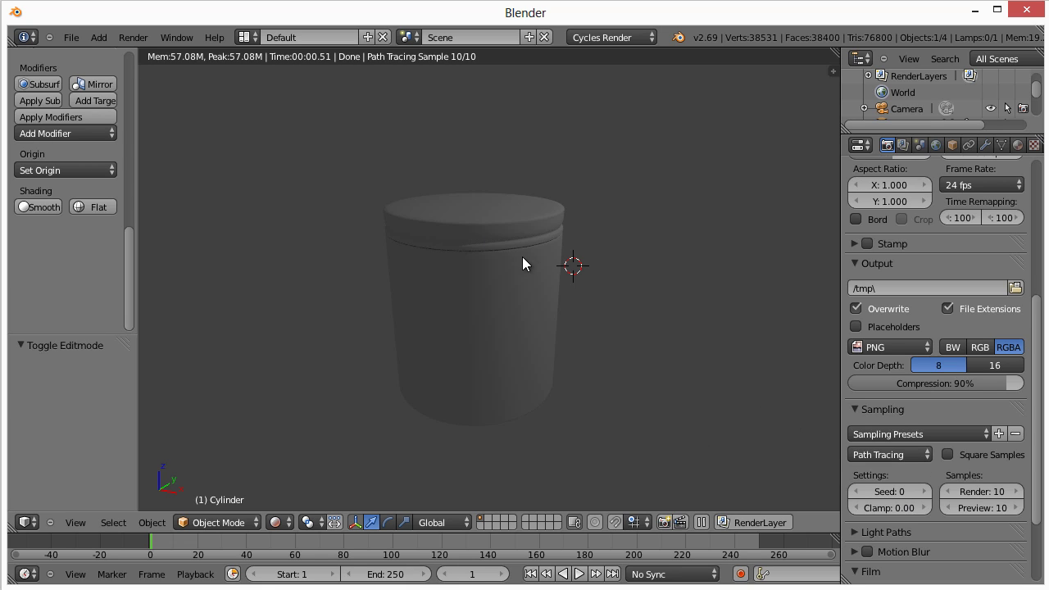
Step: Set the world surface color to white and return the viewport to Solid shading
left_click(935, 145)
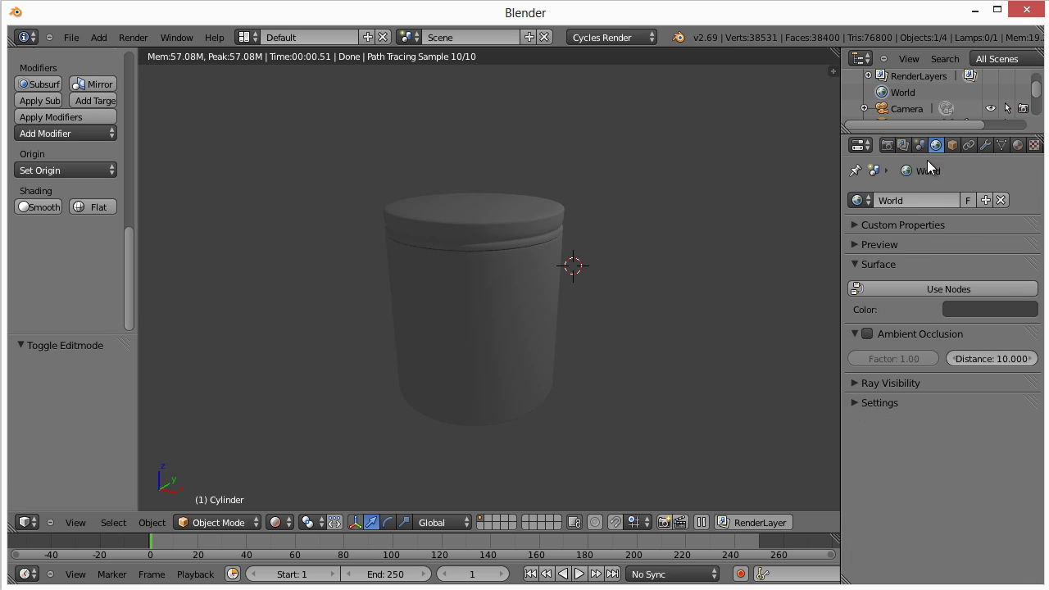
left_click(961, 309)
left_click_drag(1022, 121, 1022, 89)
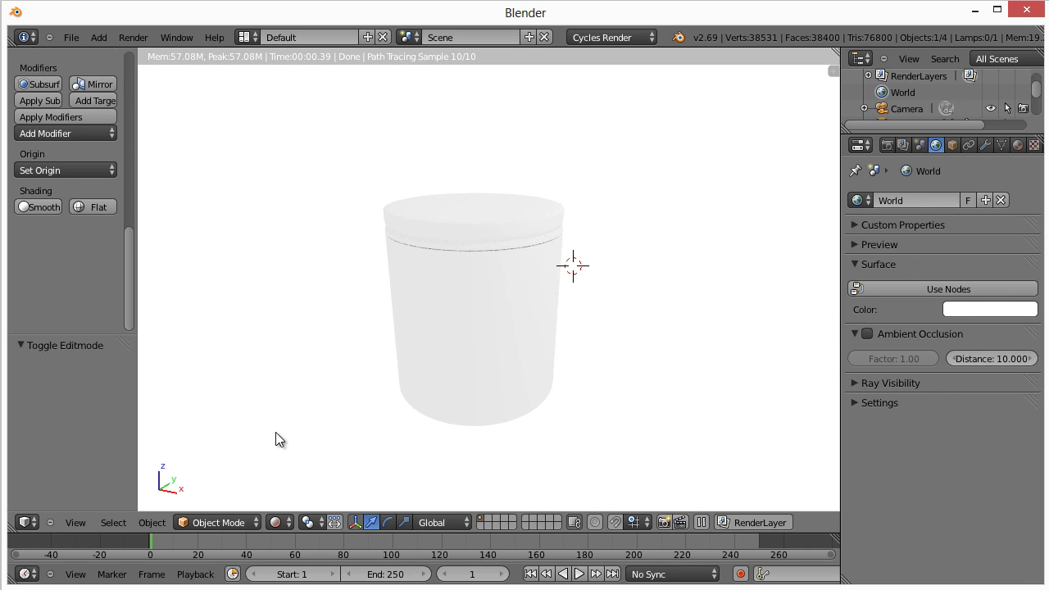
left_click(276, 522)
left_click(293, 470)
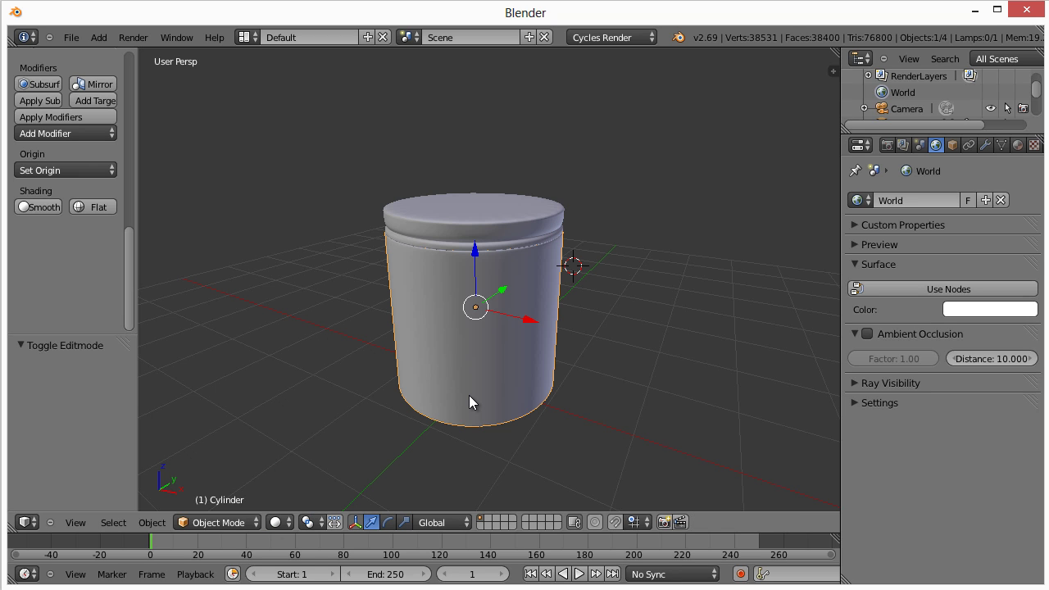
Step: Place the 3D cursor near the jar's base and add a mesh plane there
left_click(490, 389)
key("shift+a")
mouse_move(427, 312)
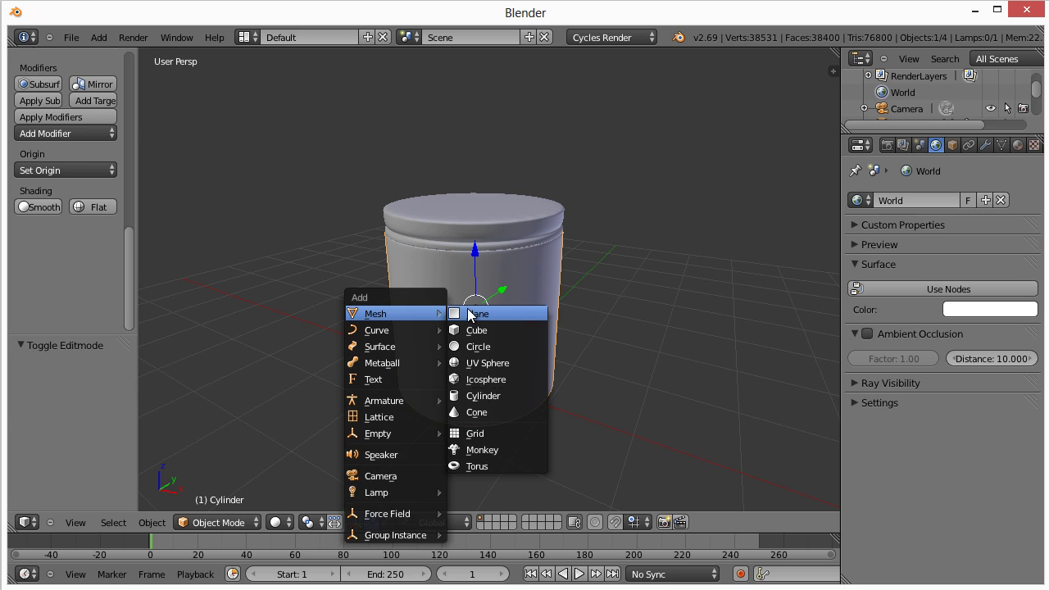
left_click(484, 312)
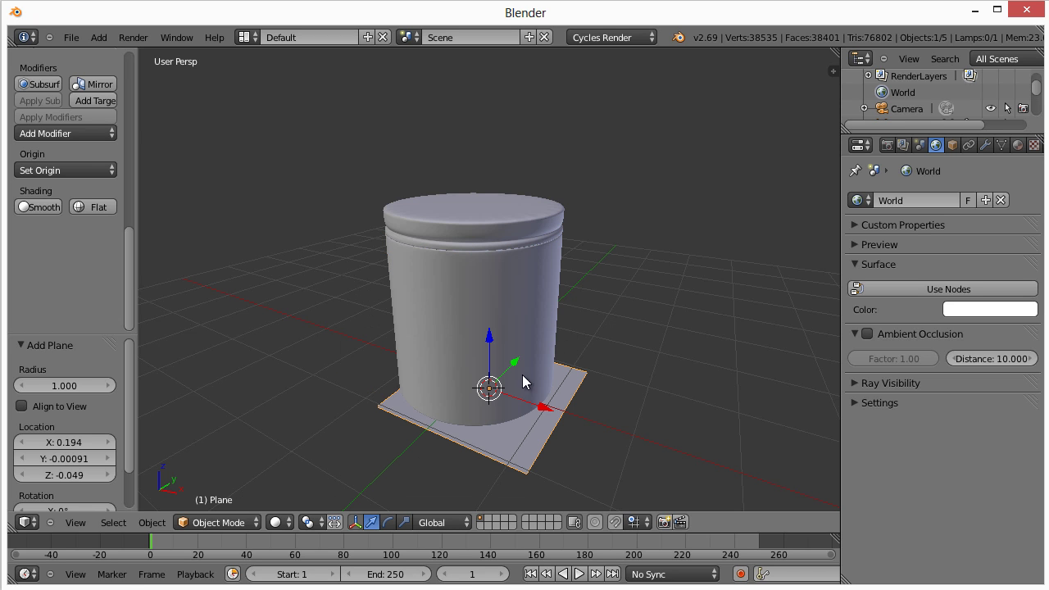
Step: Scale the plane by 21.623 into a large floor and preview the scene with Rendered viewport shading
key("s")
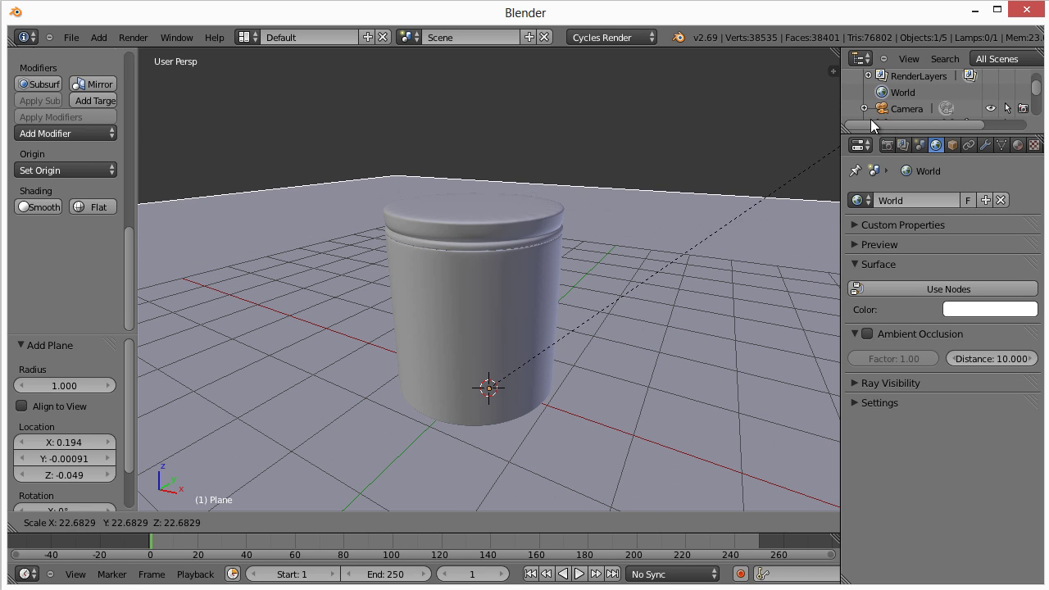
left_click(846, 133)
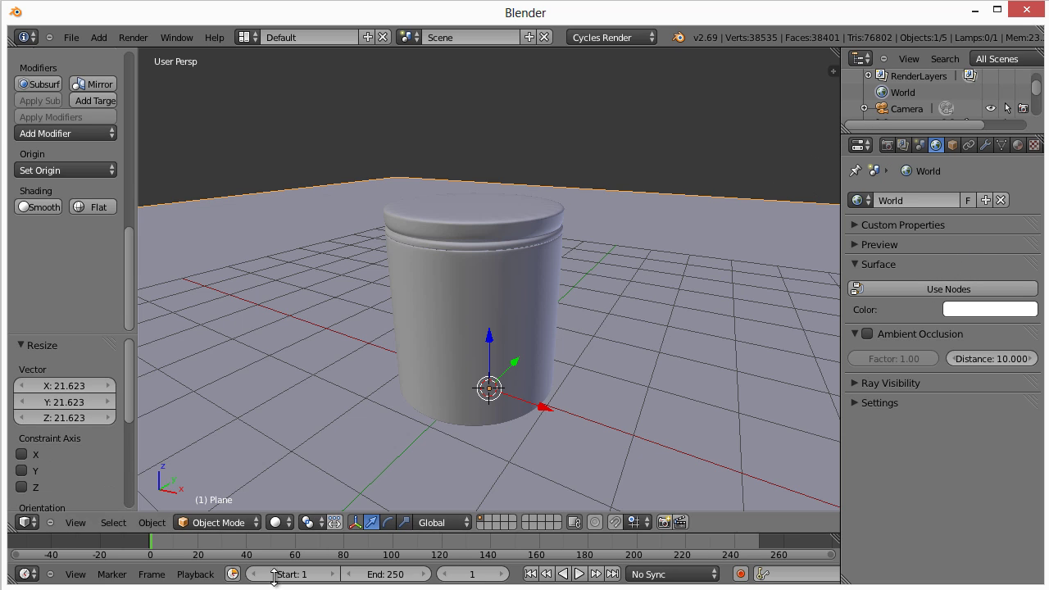
left_click(280, 523)
left_click(302, 414)
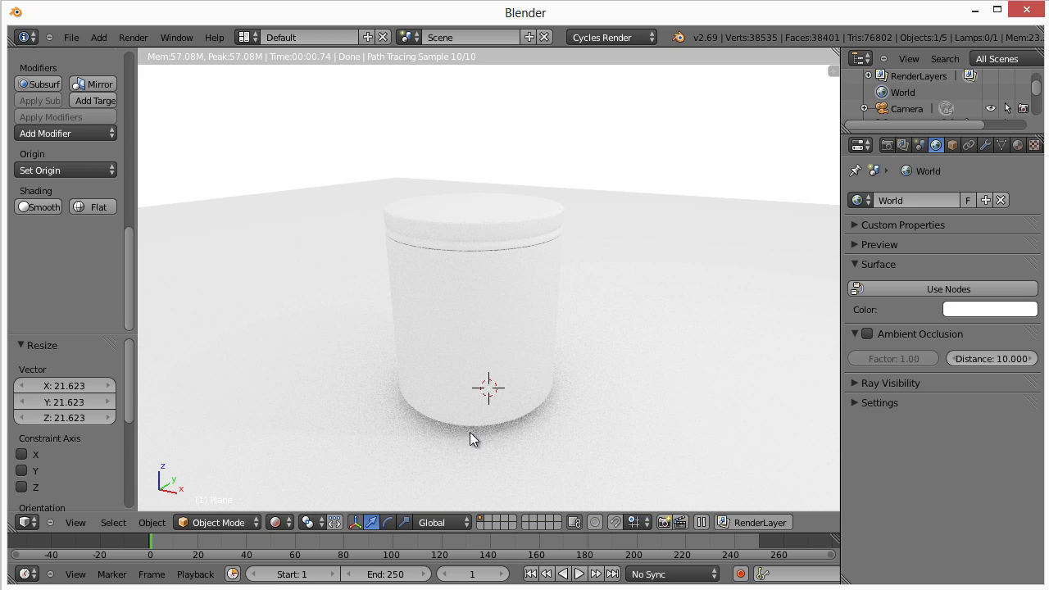
Step: Set the render preview samples to 100 and inspect the jar and floor in the rendered viewport
left_click(888, 146)
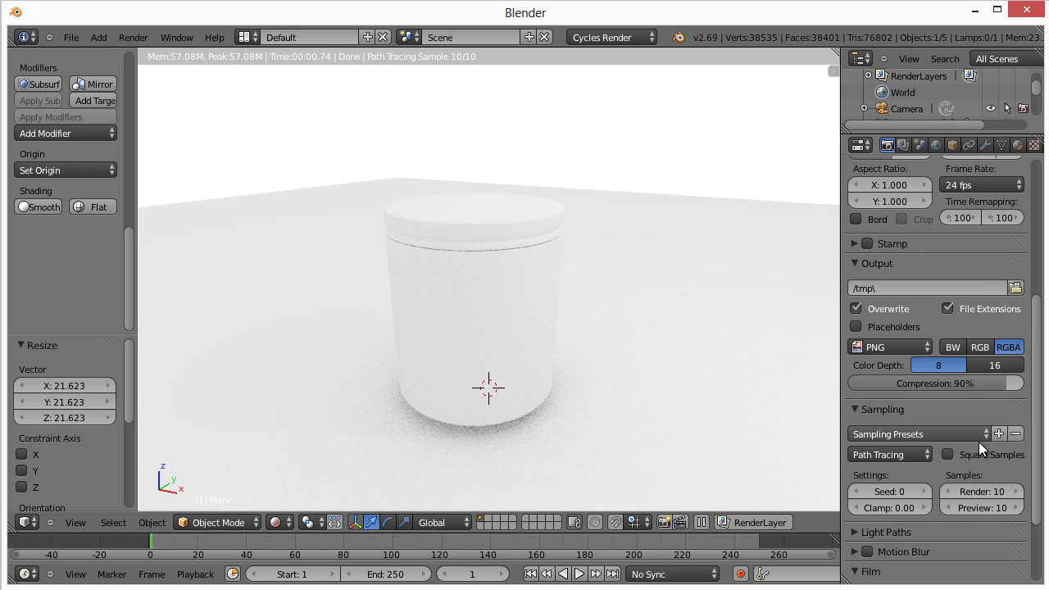
left_click(991, 489)
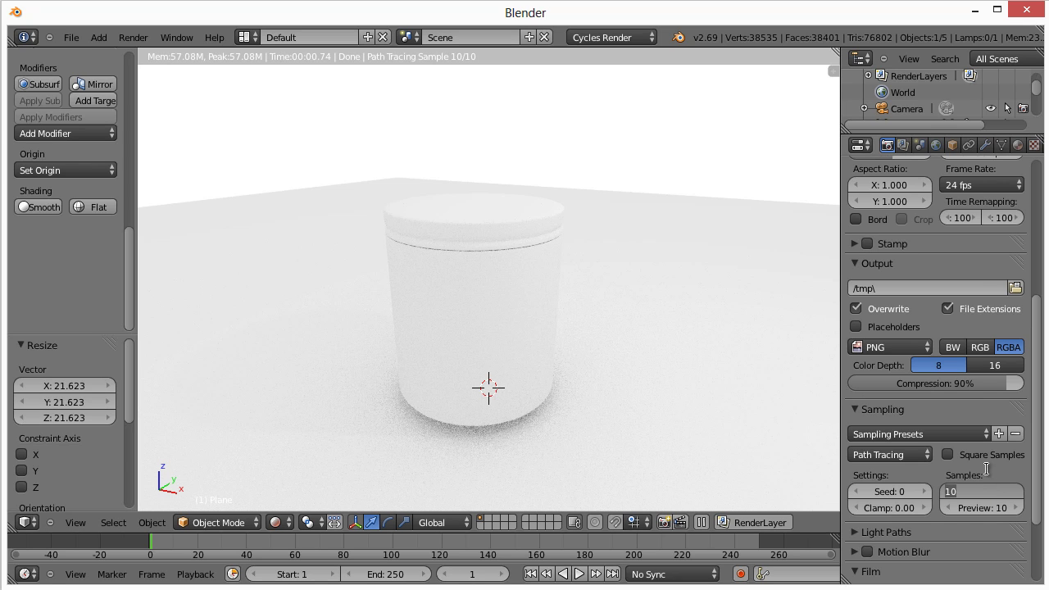
key("Tab")
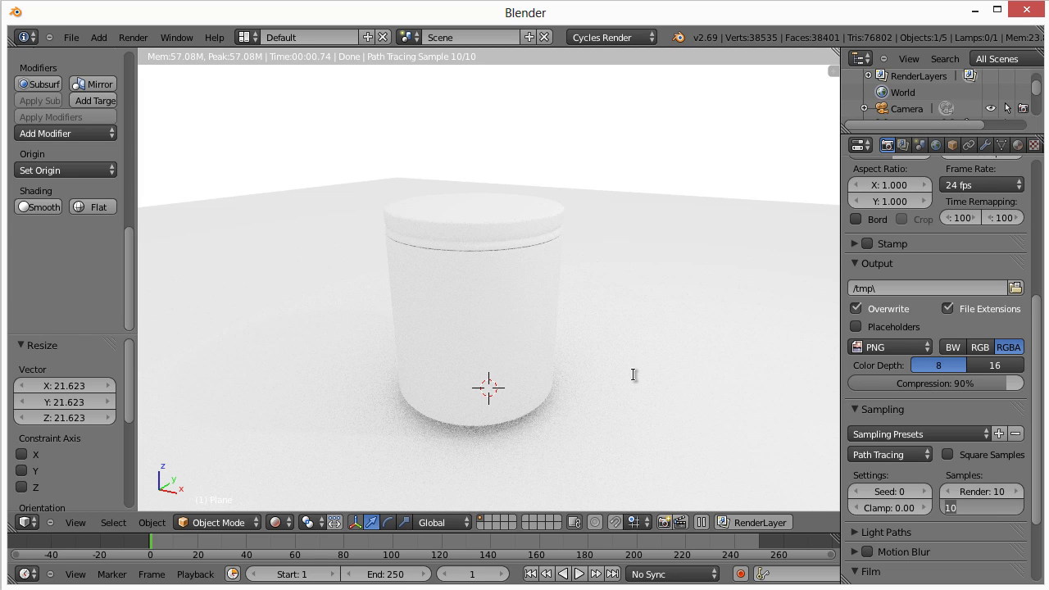
type("100")
key("Return")
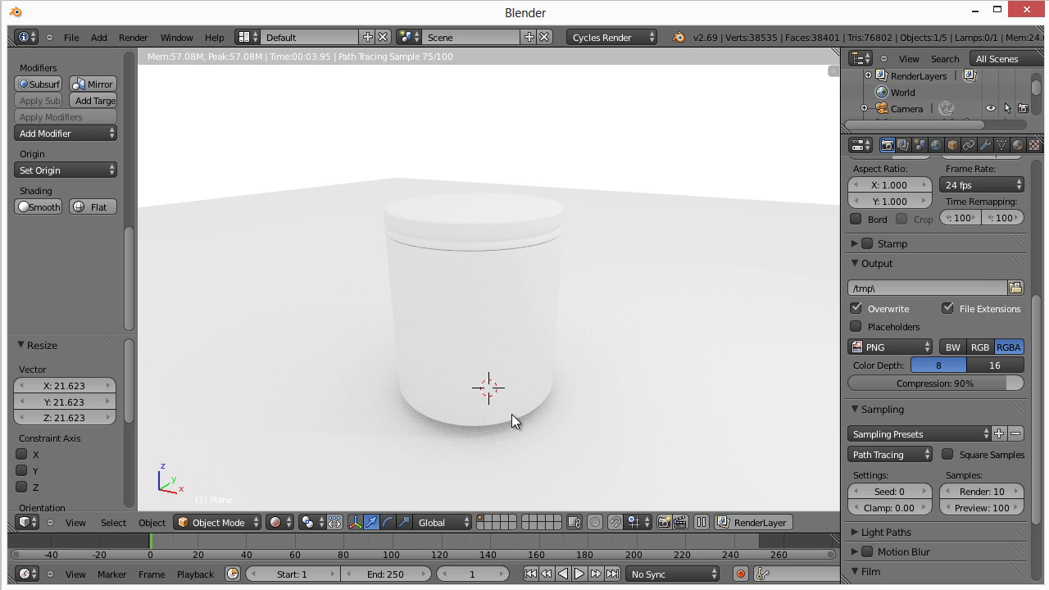
middle_click_drag(512, 414, 486, 443)
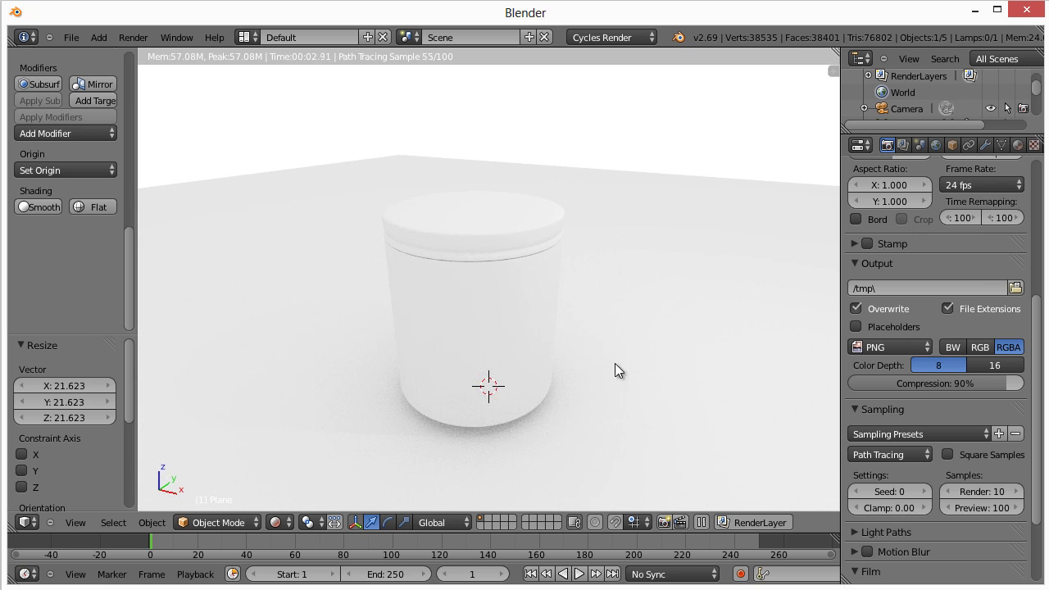
Step: Return to Solid shading and, in front orthographic view, raise the floor plane by about 0.129 along Z toward the jar's base
left_click(273, 523)
left_click(293, 466)
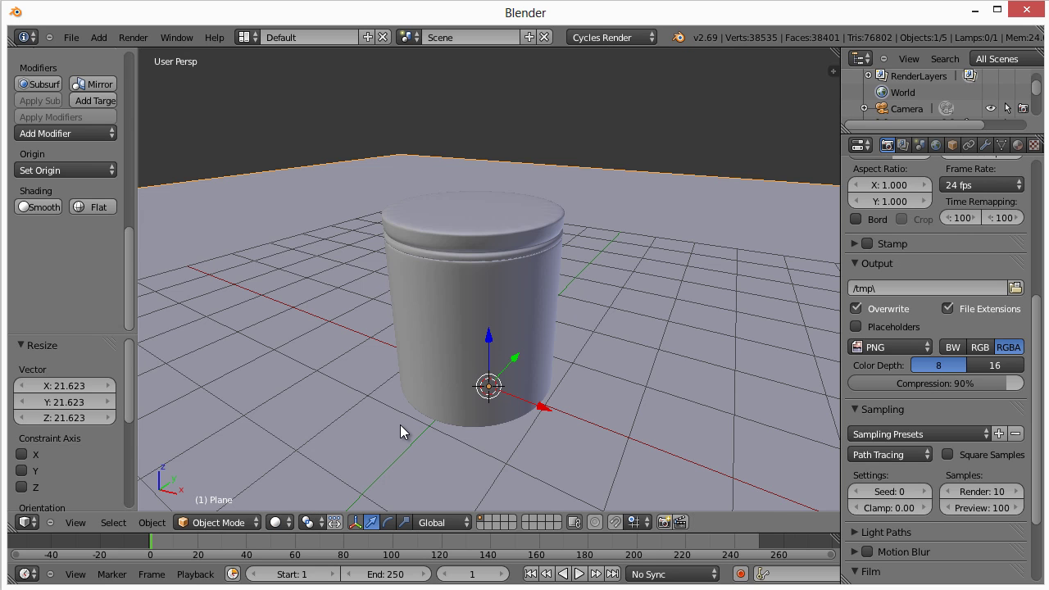
key("KP_5")
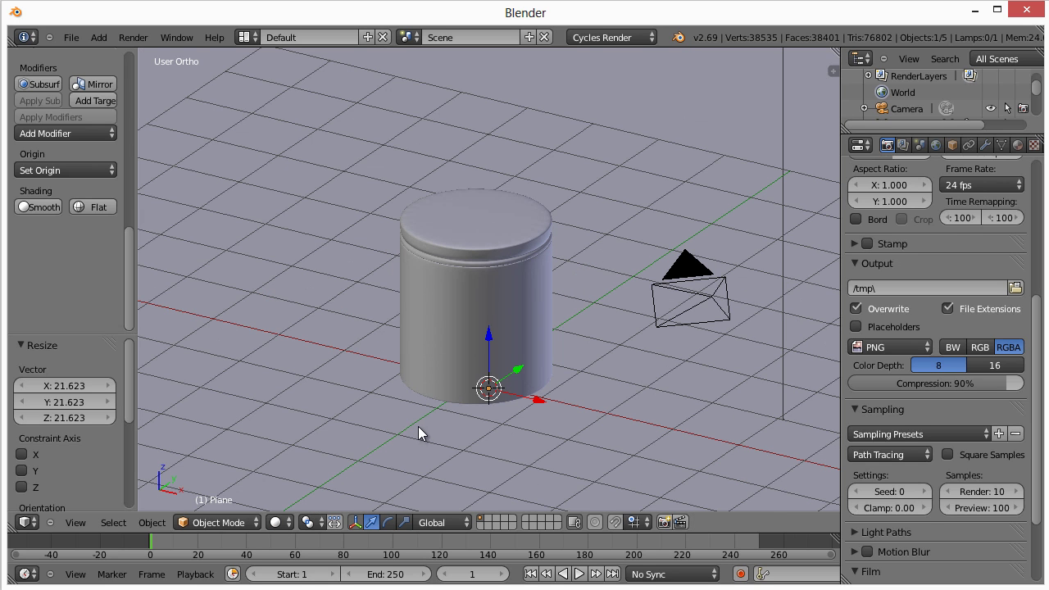
middle_click_drag(419, 433, 492, 396)
key("KP_1")
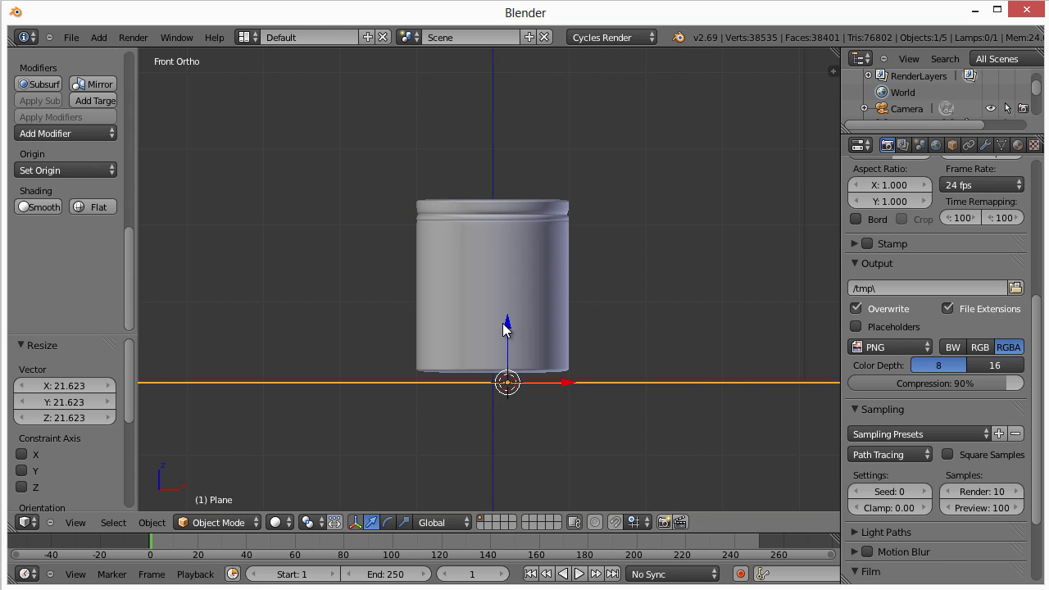
left_click_drag(508, 322, 510, 313)
middle_click_drag(510, 313, 440, 416)
scroll(439, 413, "up", 2)
key("KP_5")
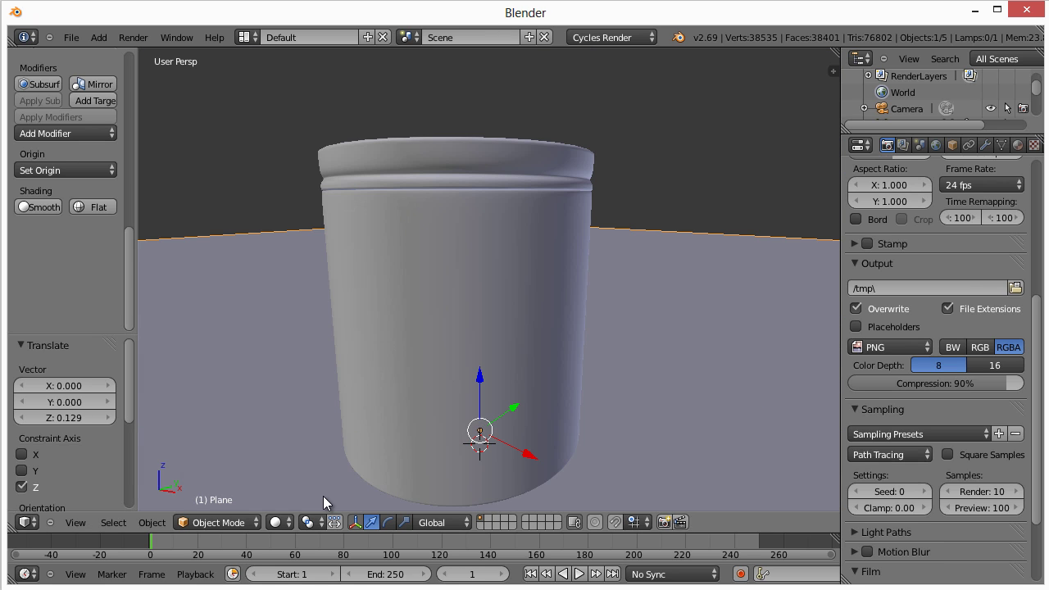
Step: Preview the jar on the raised floor with Rendered shading, and return the viewport to Solid shading
scroll(323, 496, "down", 3)
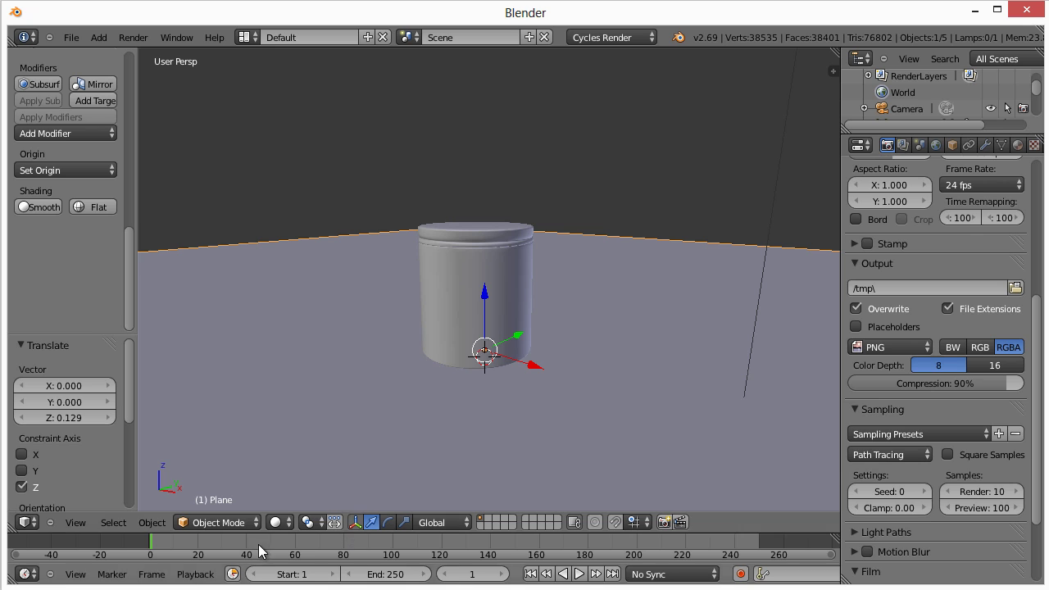
left_click(279, 522)
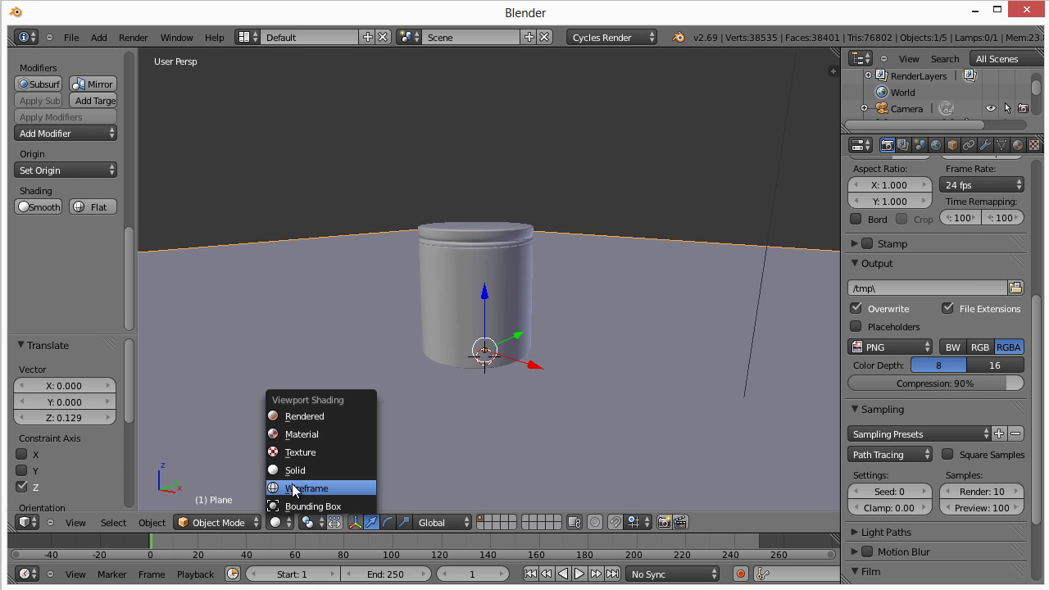
left_click(318, 417)
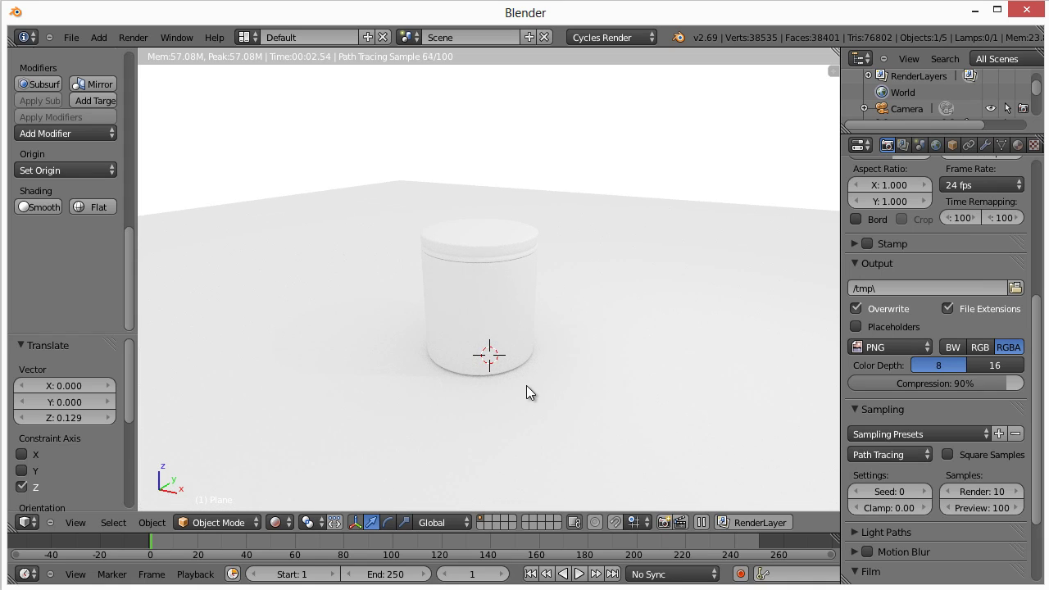
left_click(278, 522)
left_click(295, 470)
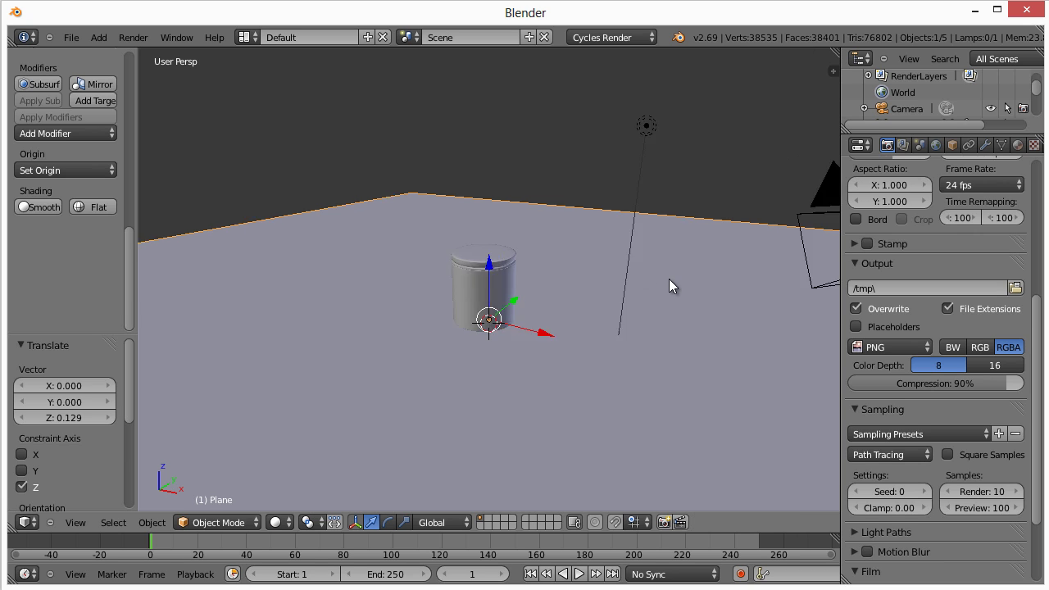
Step: Extrude the floor plane's back edge upward by about 28.188 along Z to form a wall, and return to Object Mode
middle_click_drag(670, 285, 634, 360)
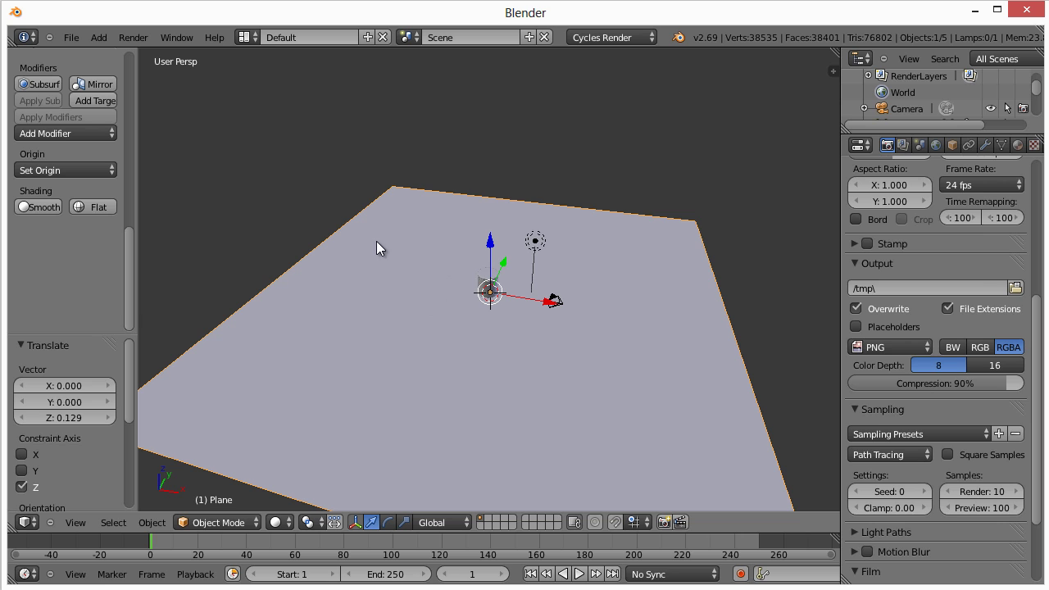
key("Tab")
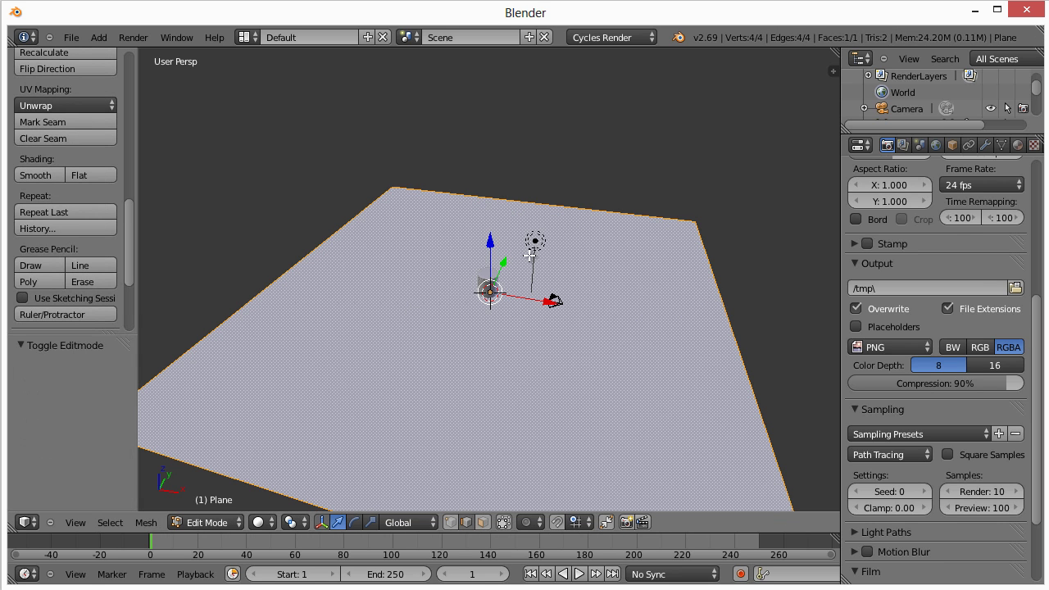
middle_click_drag(410, 309, 450, 310)
left_click(268, 523)
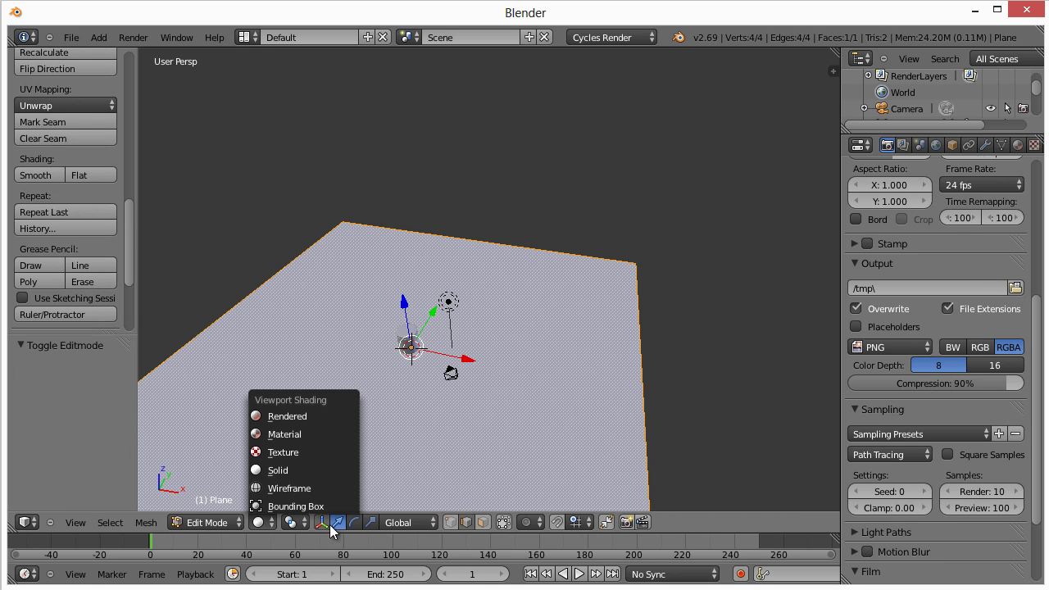
right_click(501, 245)
key("e")
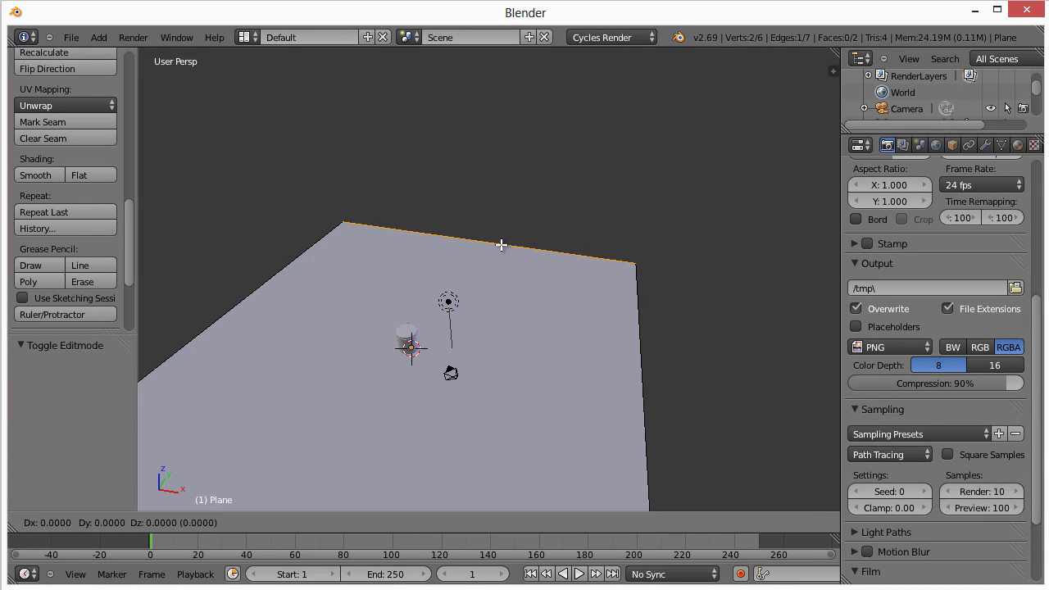
key("z")
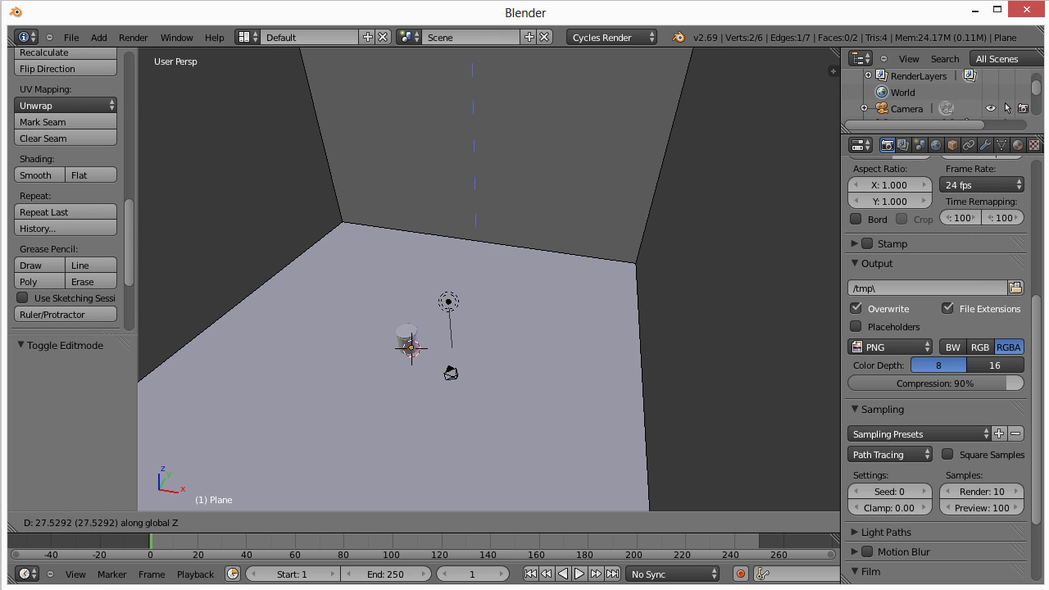
left_click(506, 71)
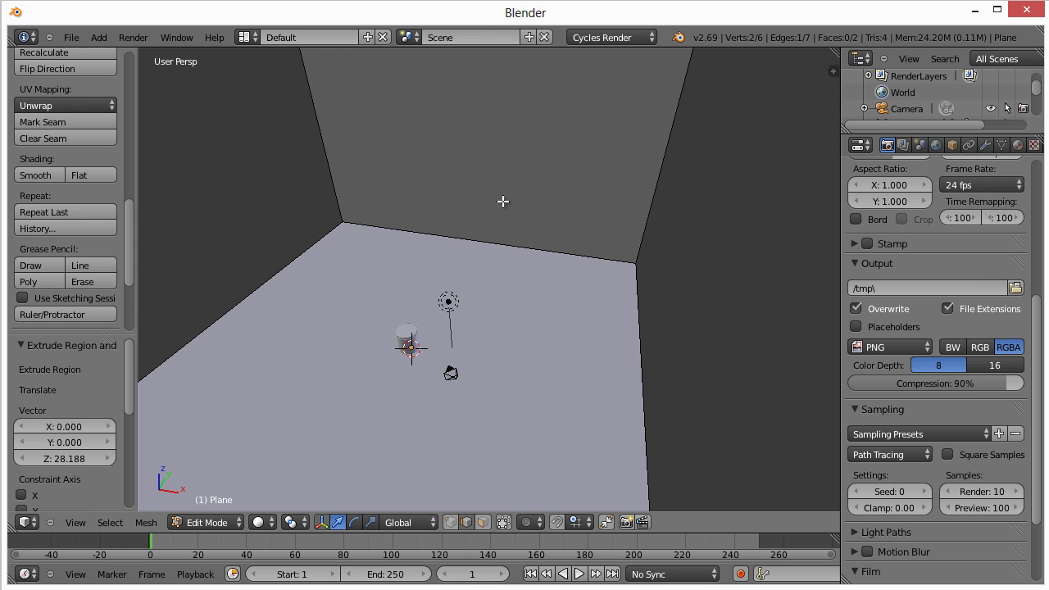
left_click(503, 210)
middle_click_drag(447, 289, 387, 259)
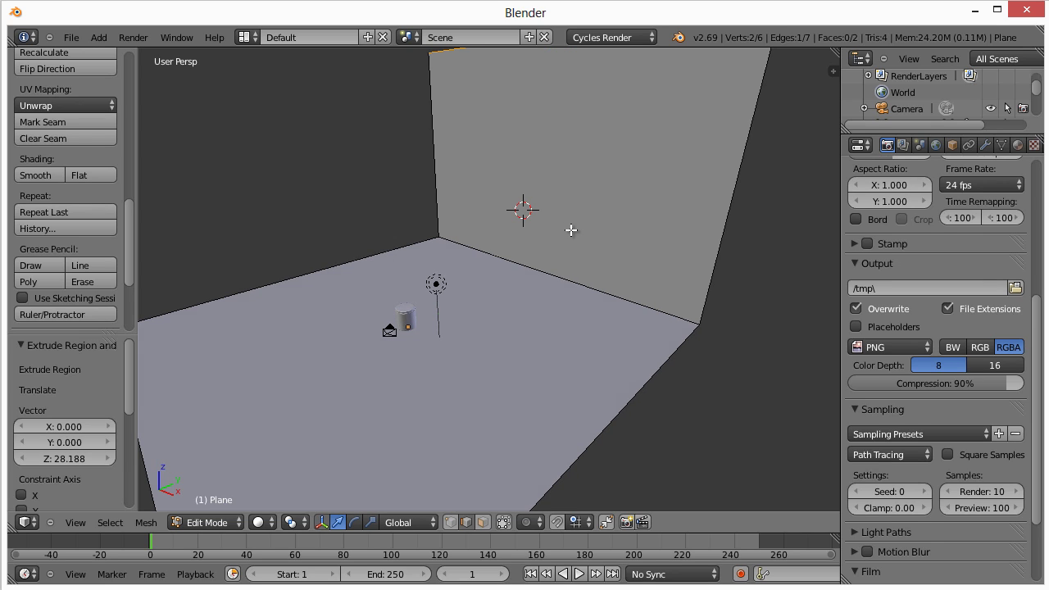
key("a")
key("Tab")
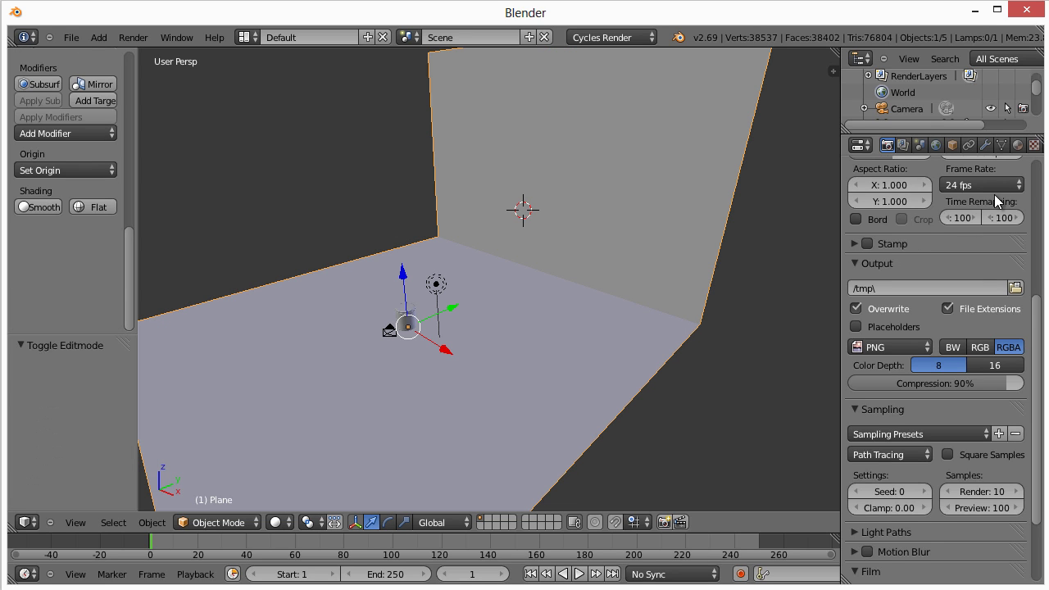
Step: Add a Subdivision Surface modifier to the floor-and-wall plane with View and Render subdivisions set to 3
left_click(986, 146)
left_click(904, 200)
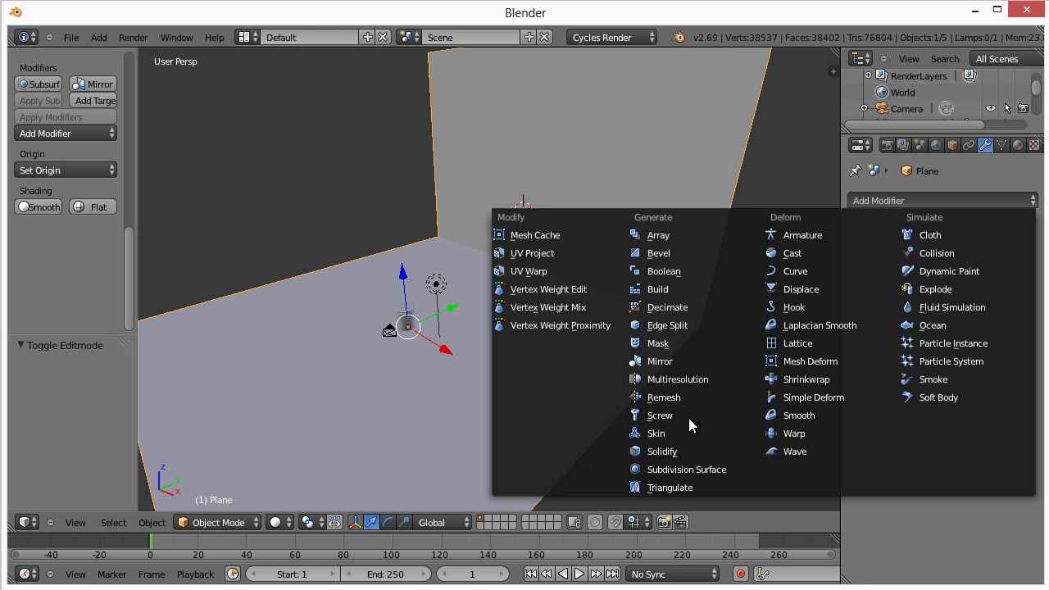
left_click(677, 470)
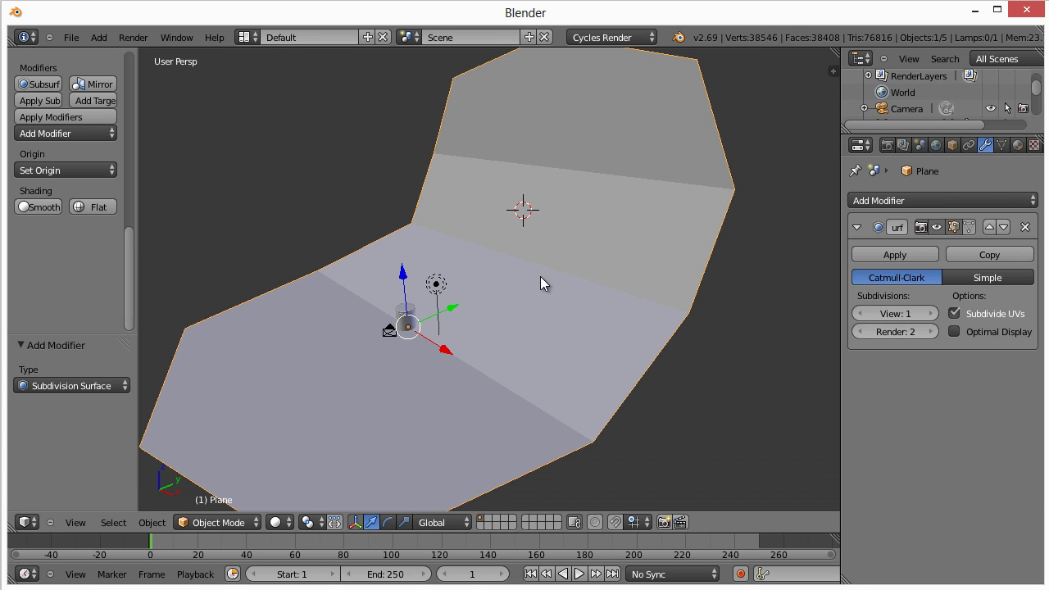
left_click(931, 313)
left_click(931, 313)
left_click(931, 332)
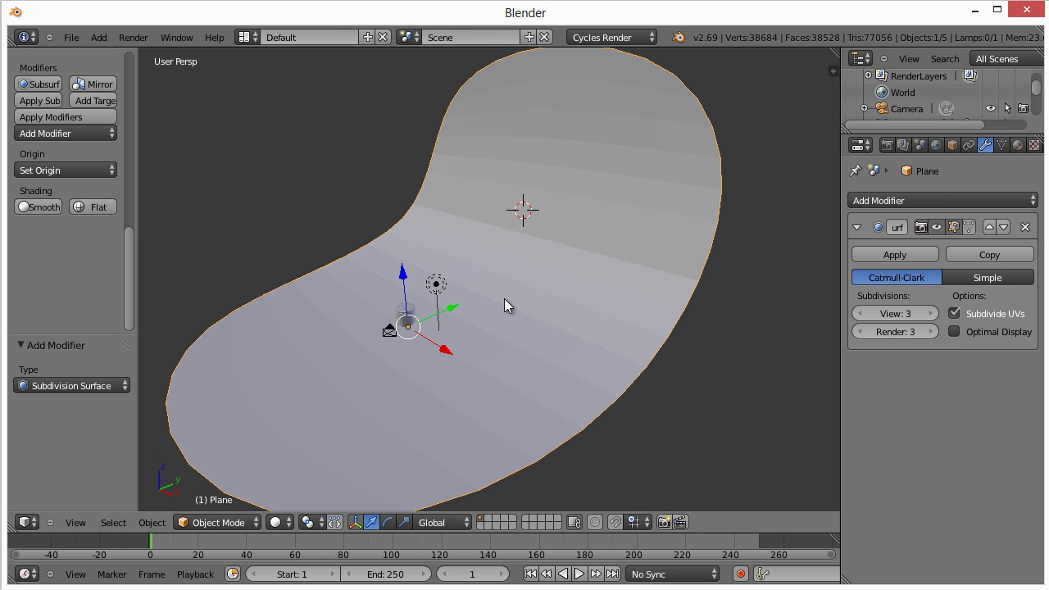
Step: Add one loop cut on the floor and one on the wall, sliding both toward their shared corner to tighten the curve
key("Tab")
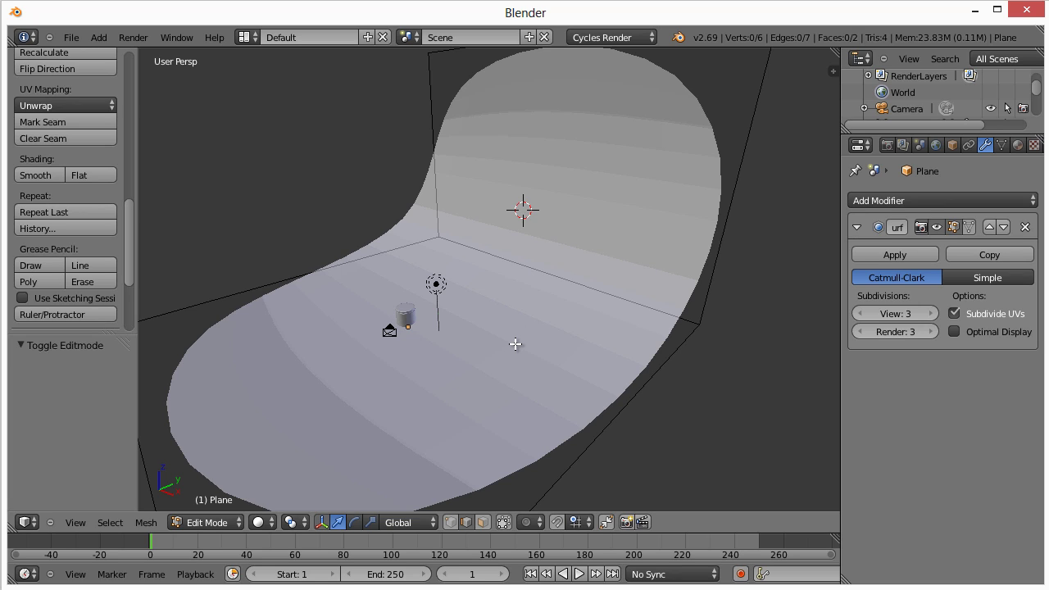
key("ctrl+r")
left_click(606, 424)
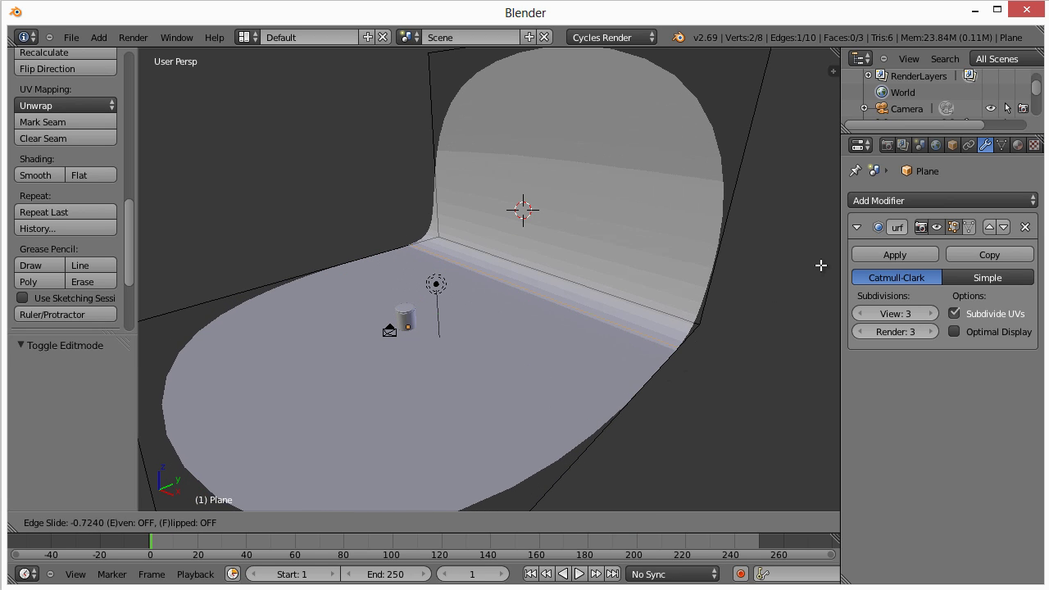
left_click(800, 280)
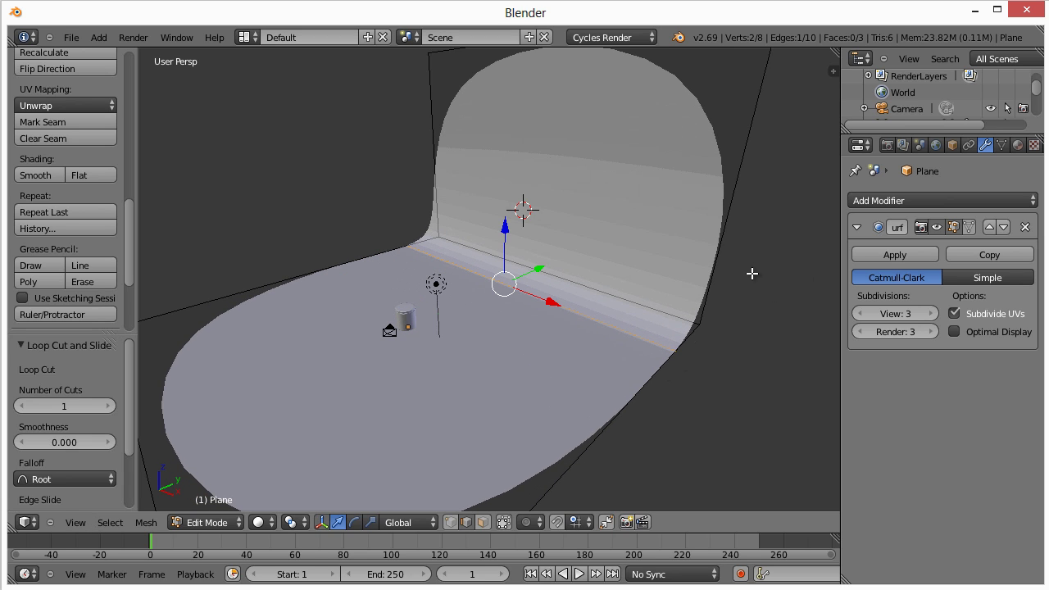
key("ctrl+r")
left_click(742, 141)
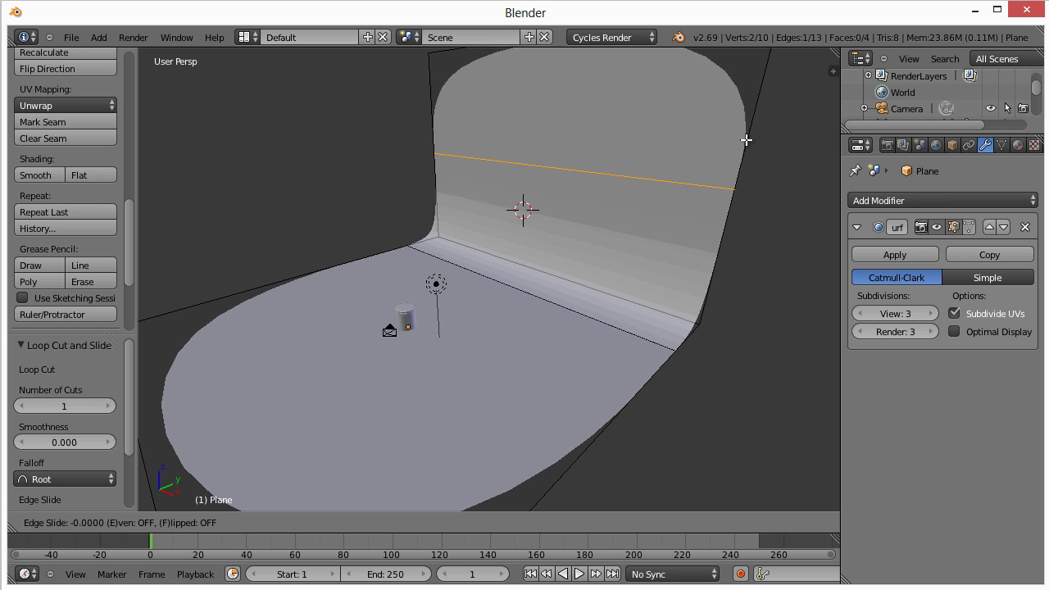
left_click(737, 239)
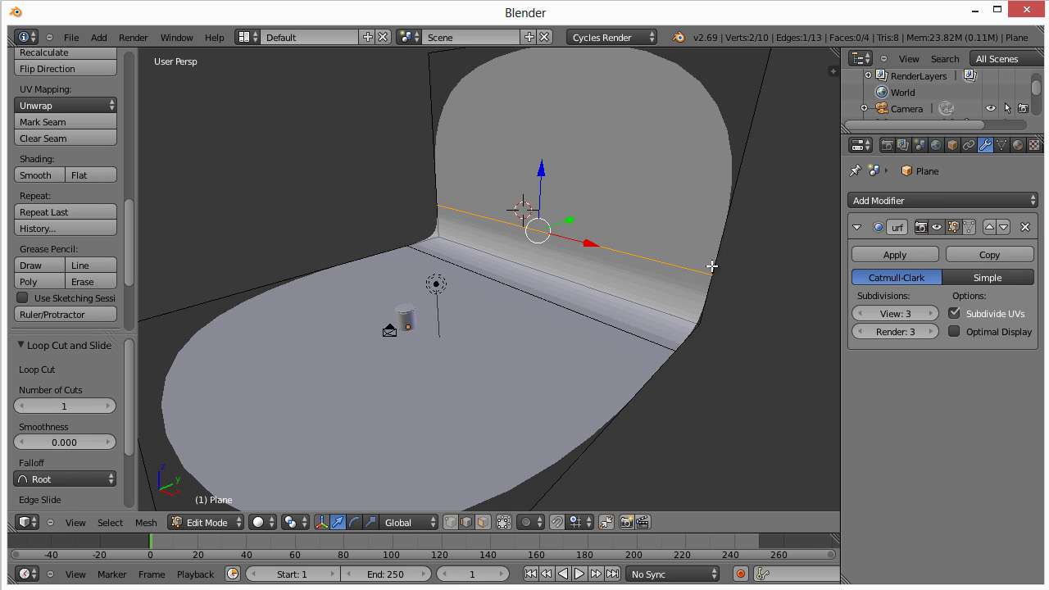
Step: Add a loop cut across the wall and slide it up close to the wall's upper edge
middle_click_drag(710, 265, 688, 330)
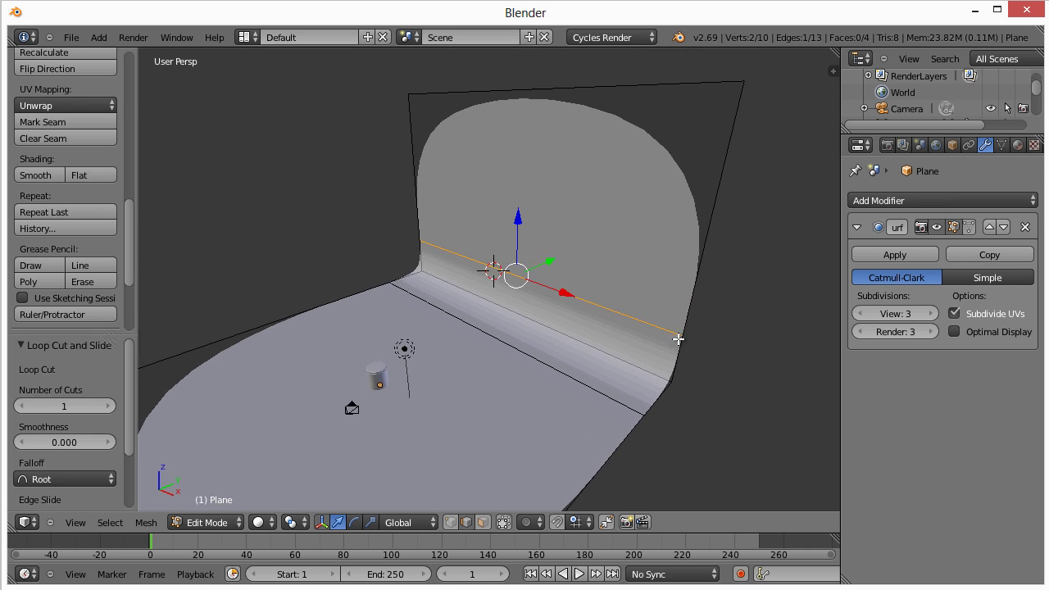
key("ctrl+r")
left_click(710, 229)
left_click(752, 87)
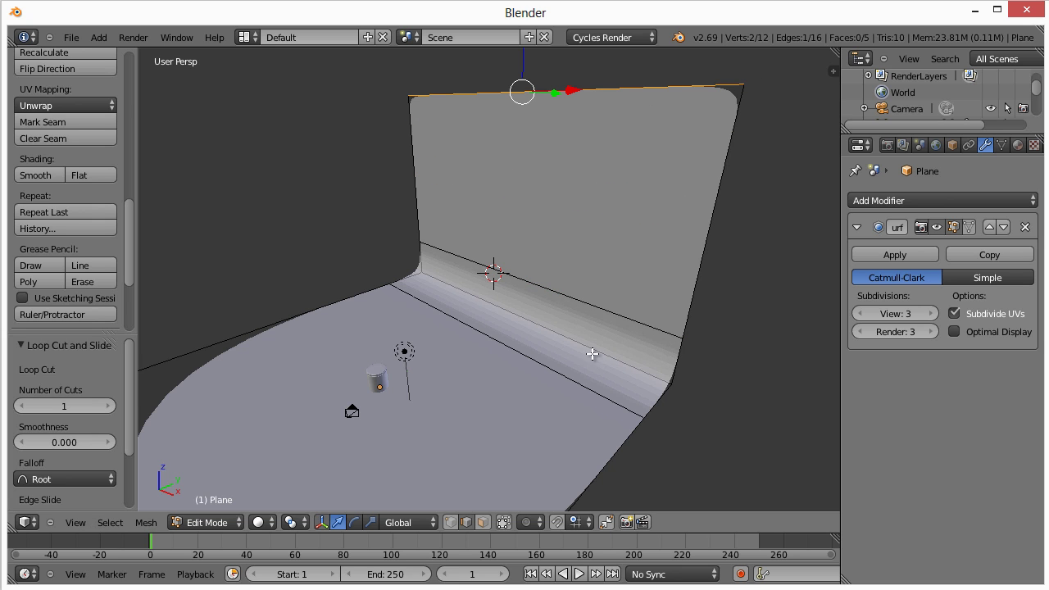
Step: Leave Edit Mode and scale the floor-and-wall backdrop by about 3.832 along the X axis to widen it
middle_click_drag(575, 366, 626, 347)
scroll(625, 347, "down", 3)
scroll(618, 347, "up", 2)
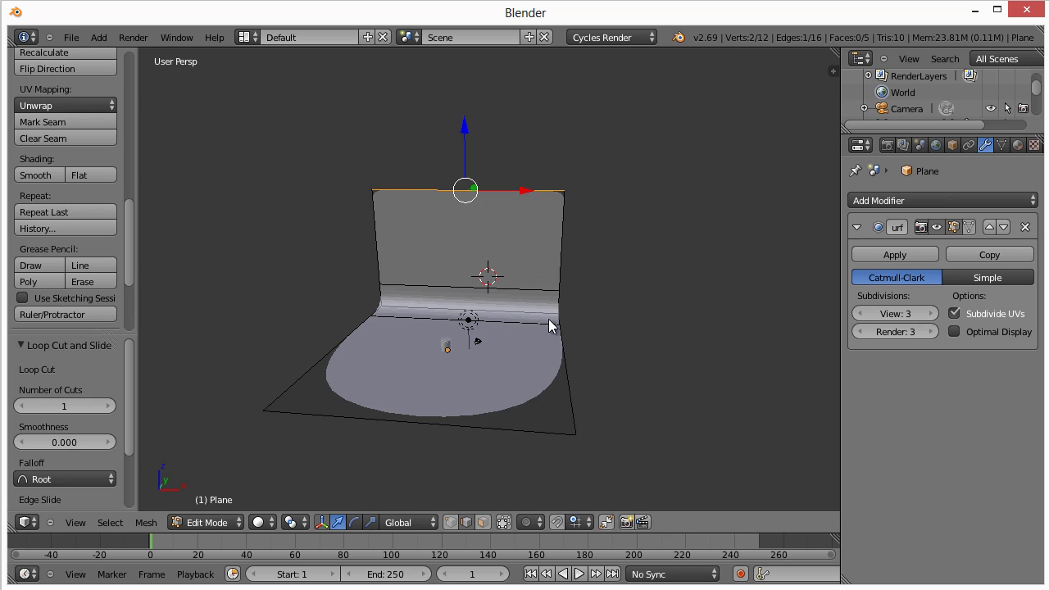
key("Tab")
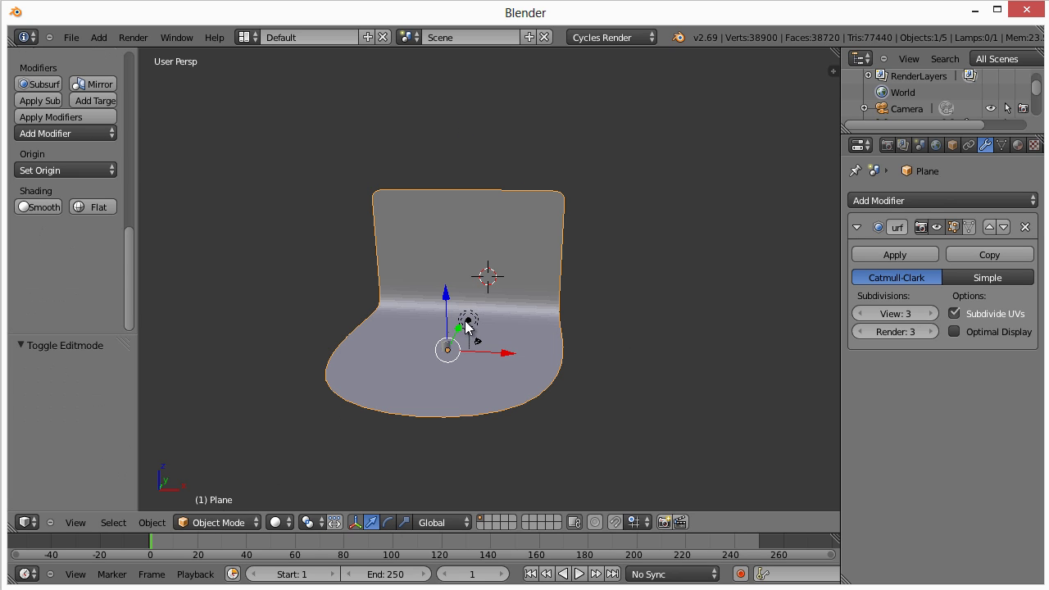
key("s")
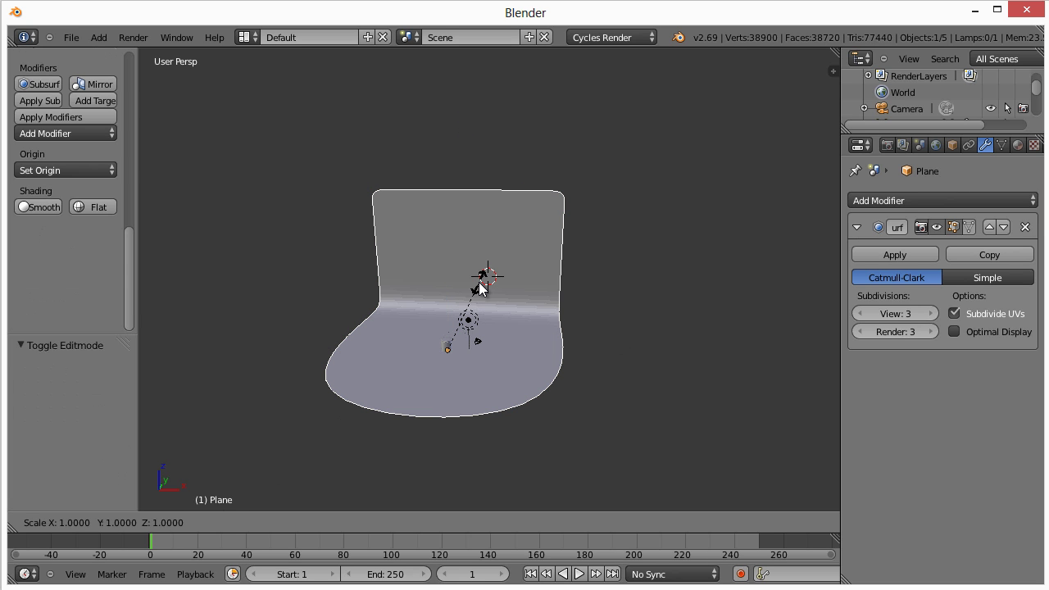
key("x")
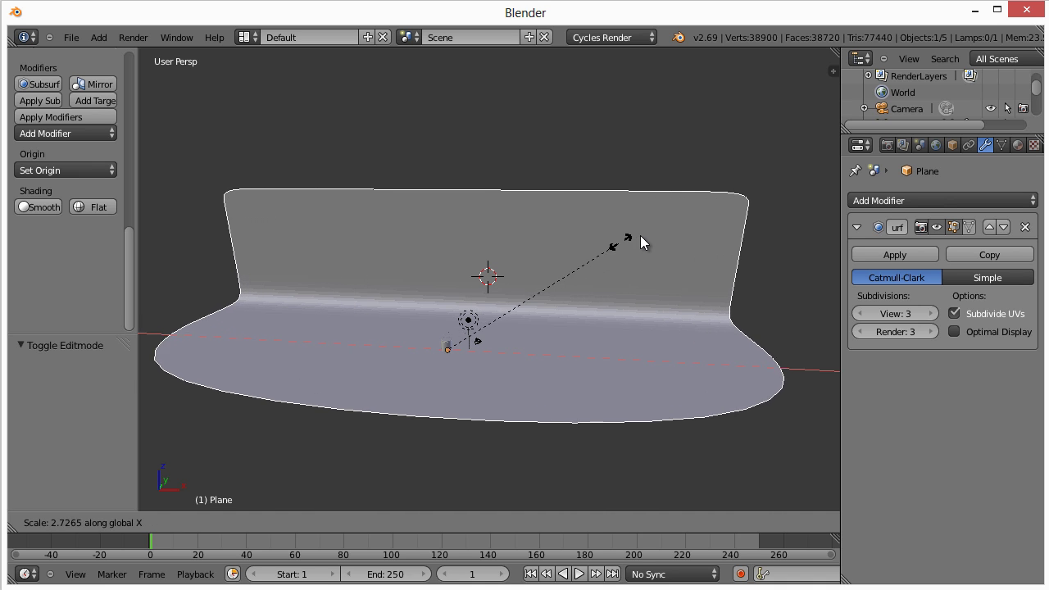
left_click(701, 217)
Step: Switch the viewport shading to Rendered and preview the jar up close against the backdrop
scroll(433, 454, "up", 3)
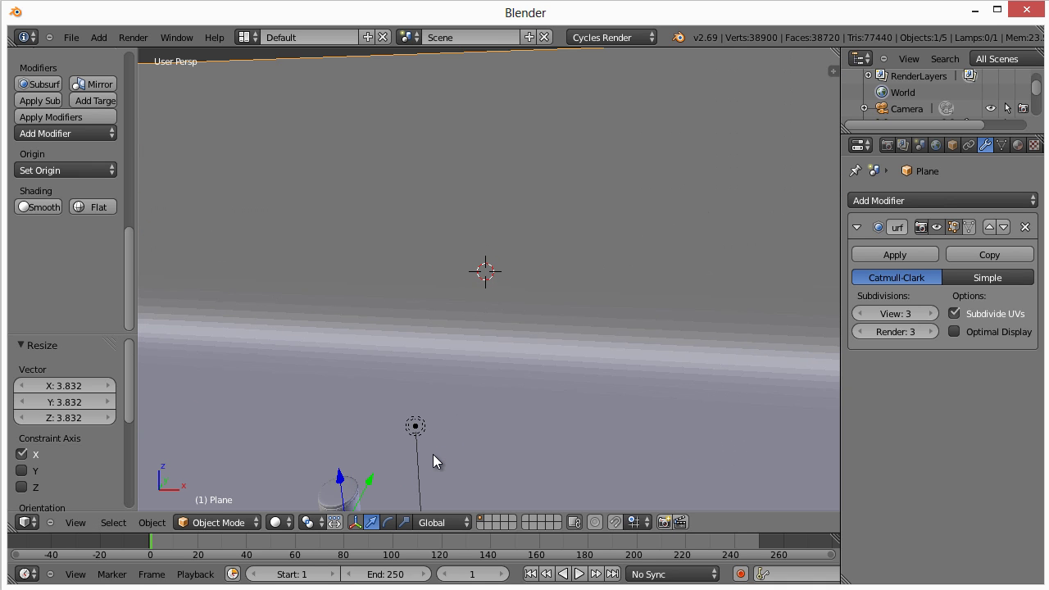
middle_click_drag(433, 455, 491, 335, "shift")
scroll(444, 448, "up", 2)
scroll(443, 448, "up", 1)
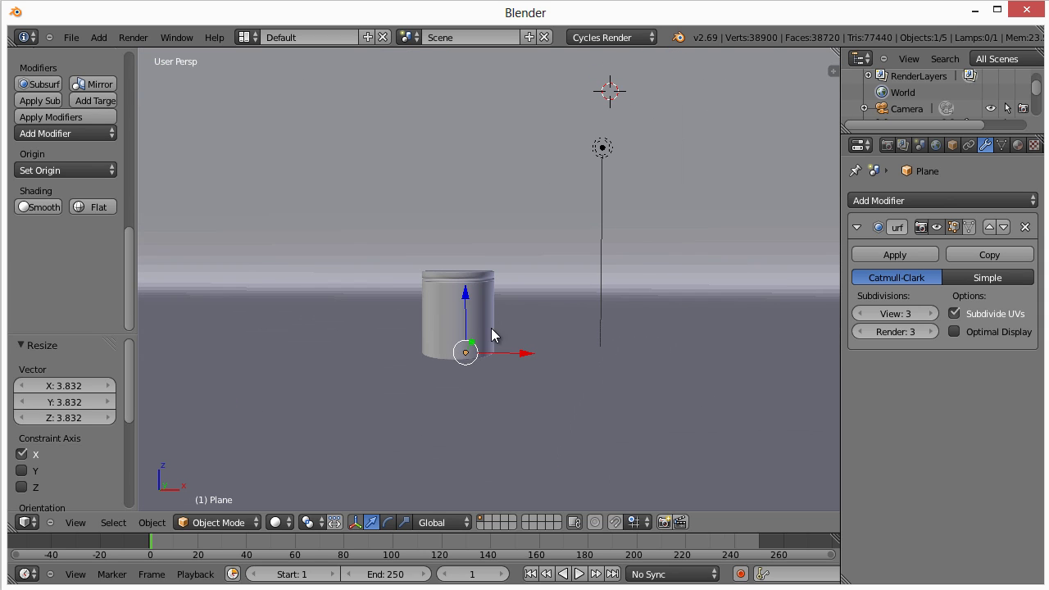
left_click(236, 522)
left_click(285, 528)
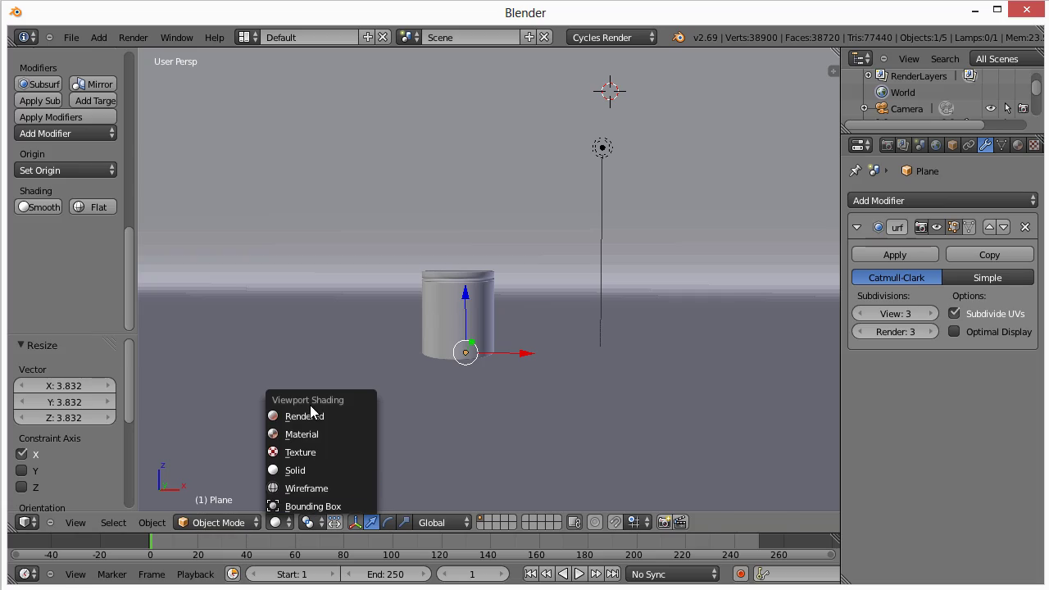
left_click(309, 414)
scroll(480, 387, "up", 4)
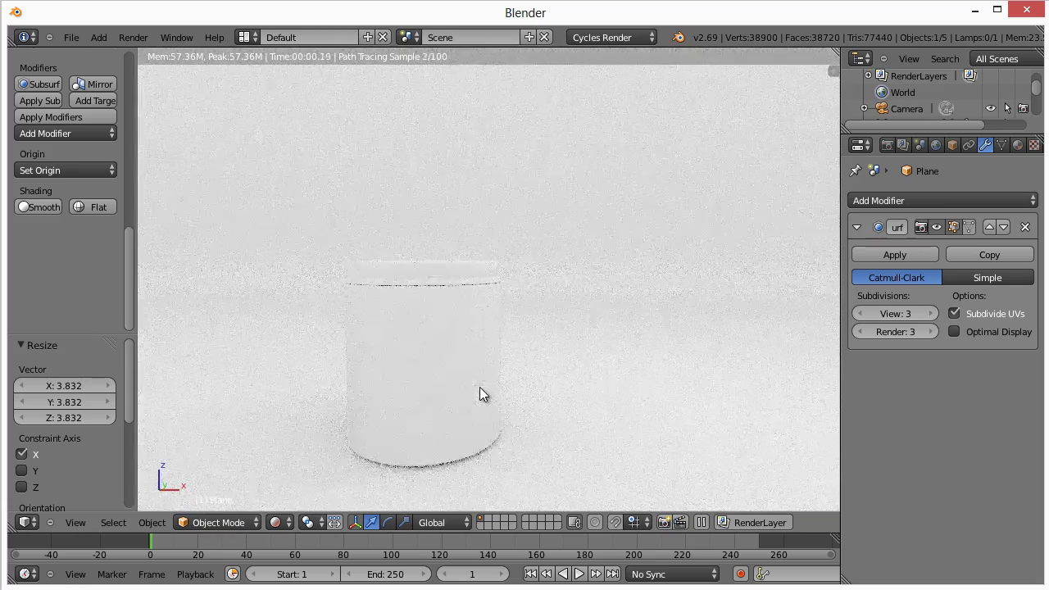
scroll(460, 401, "down", 2)
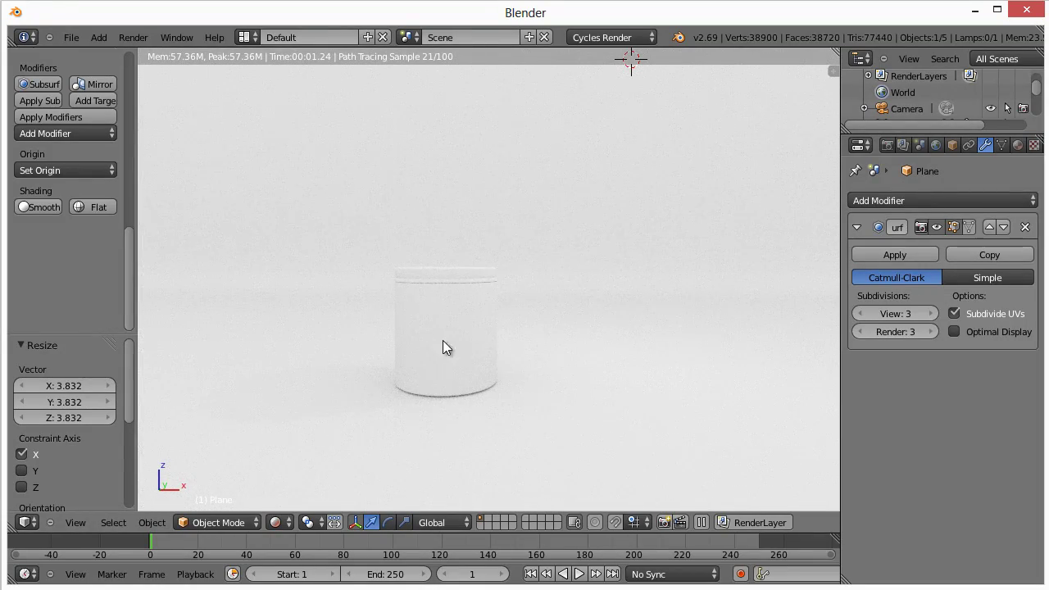
scroll(441, 415, "up", 3)
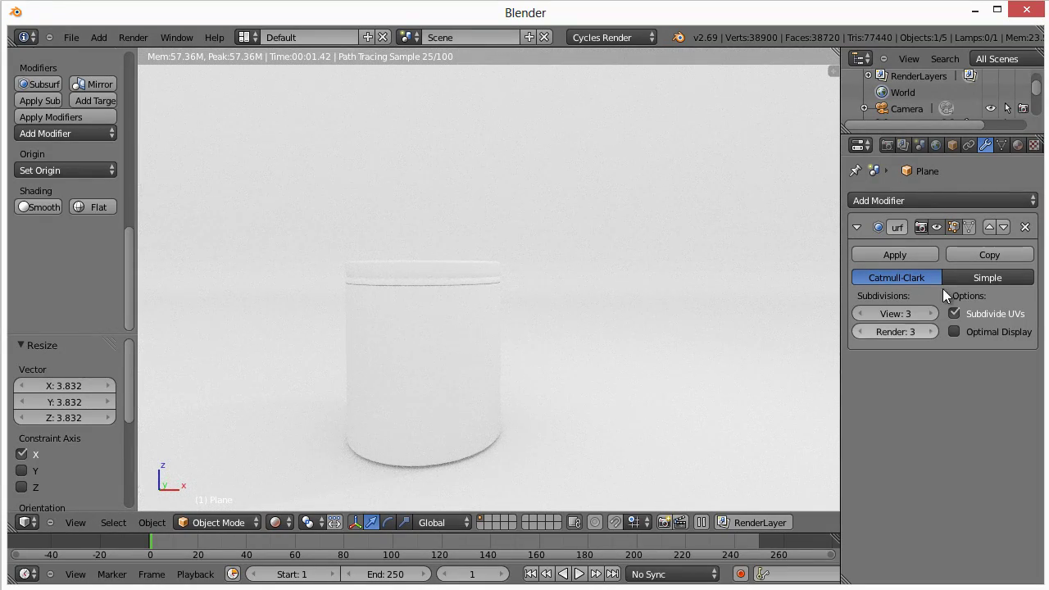
Step: Darken the world background colour to a neutral light grey and check the jar's rendered shading
left_click(935, 144)
left_click(976, 311)
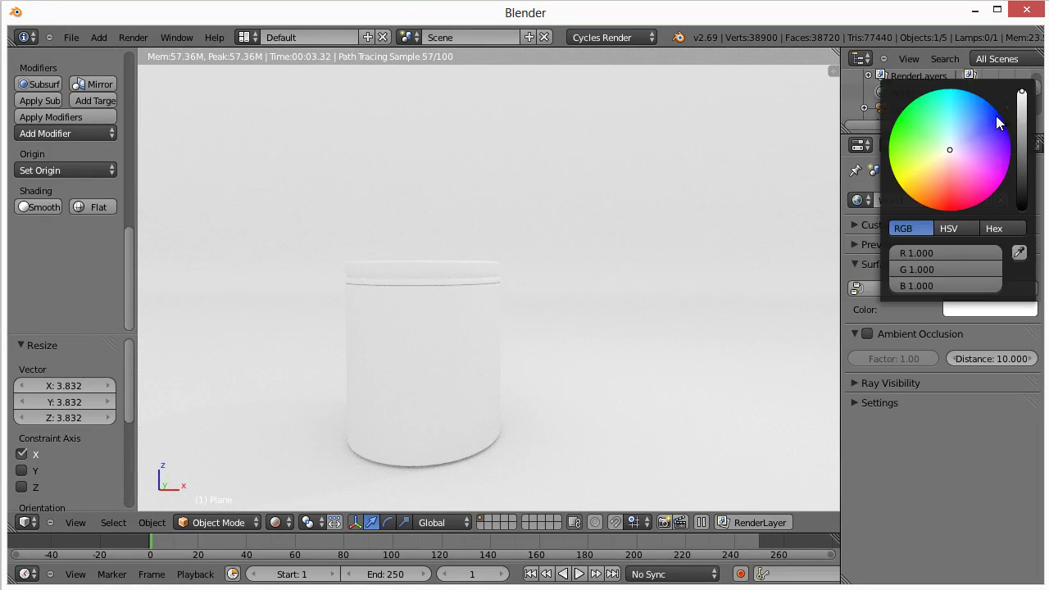
left_click(1023, 116)
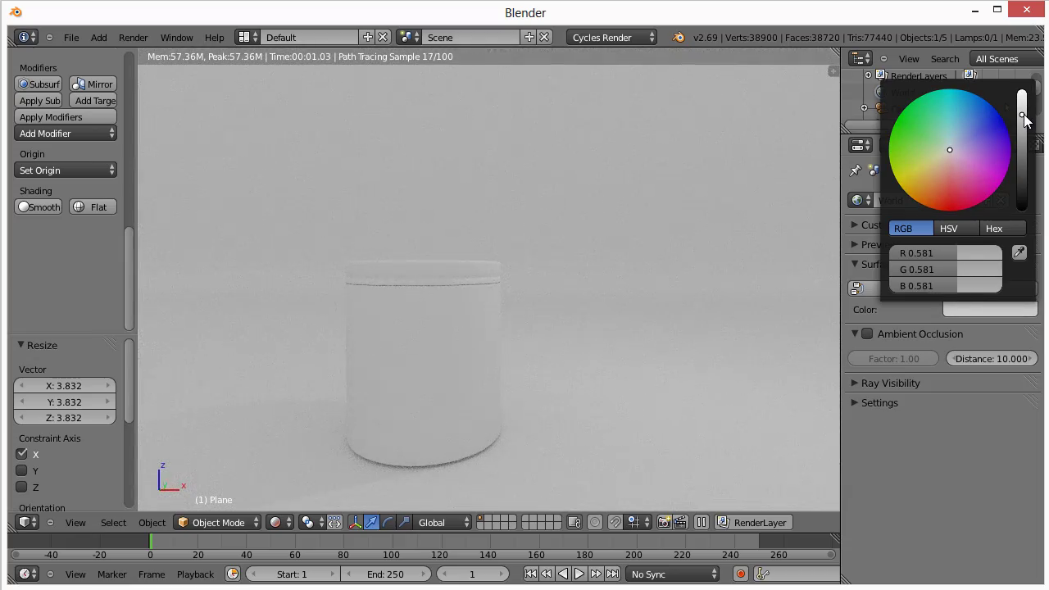
left_click_drag(1022, 115, 1022, 108)
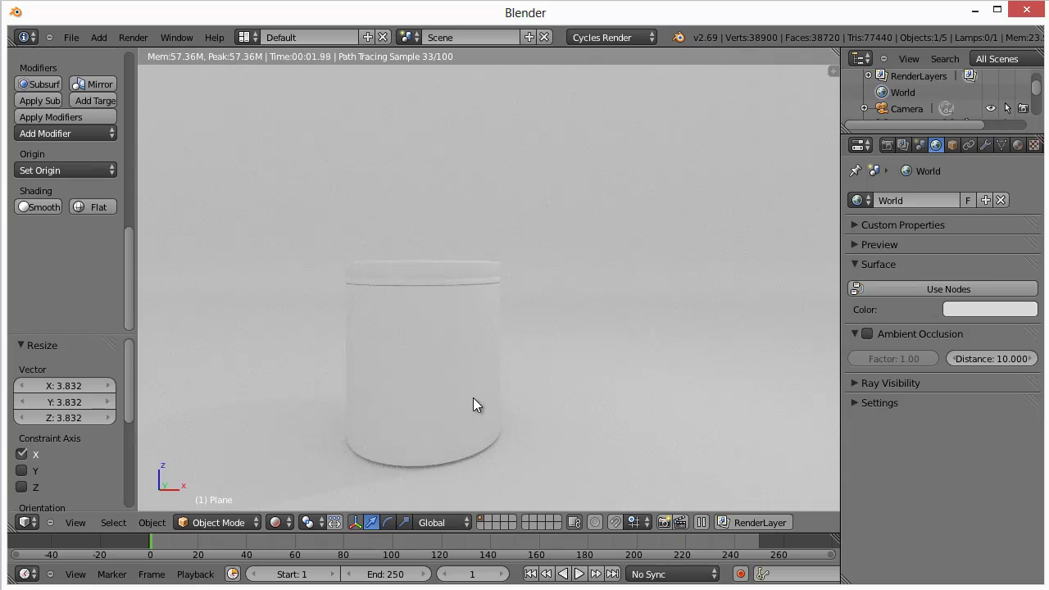
middle_click_drag(473, 398, 489, 380)
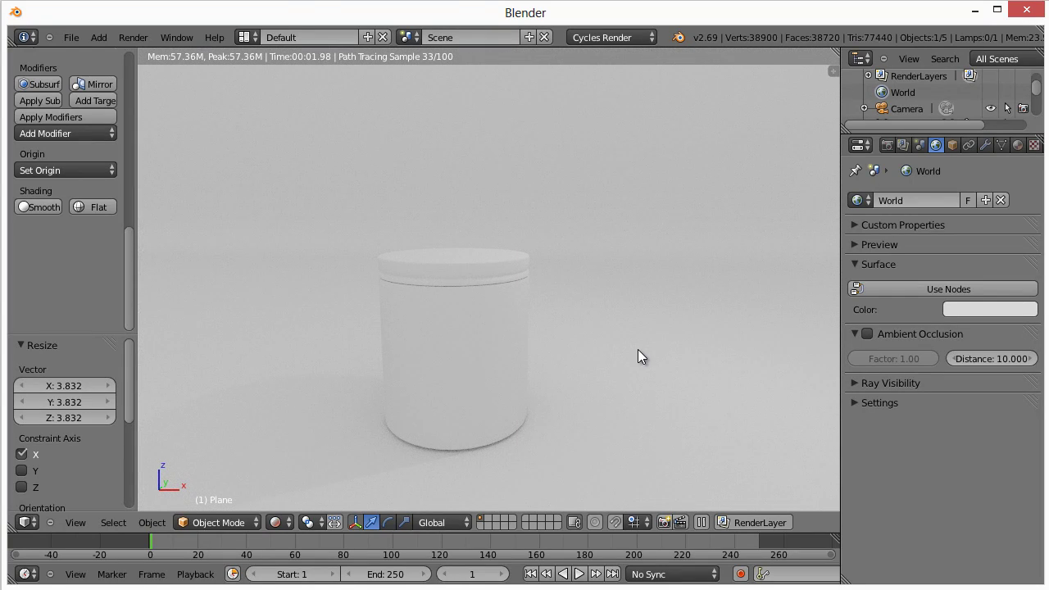